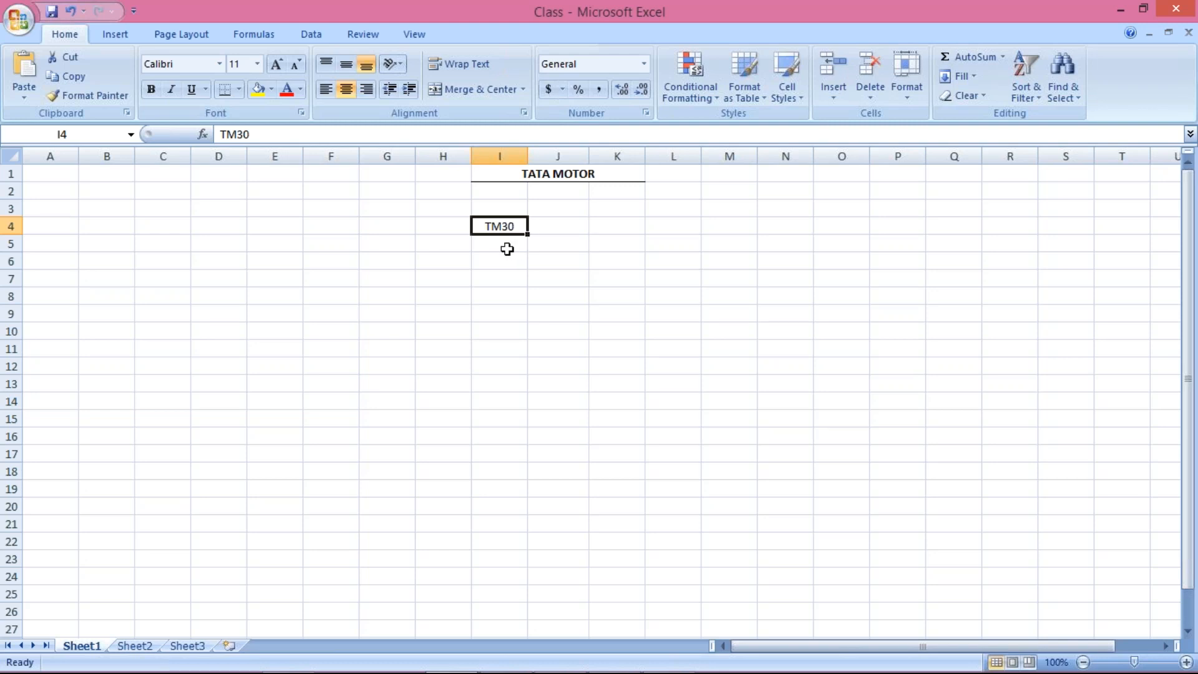
Step: Enter the payment term code TM45 in cell I5, directly below TM30
left_click(505, 249)
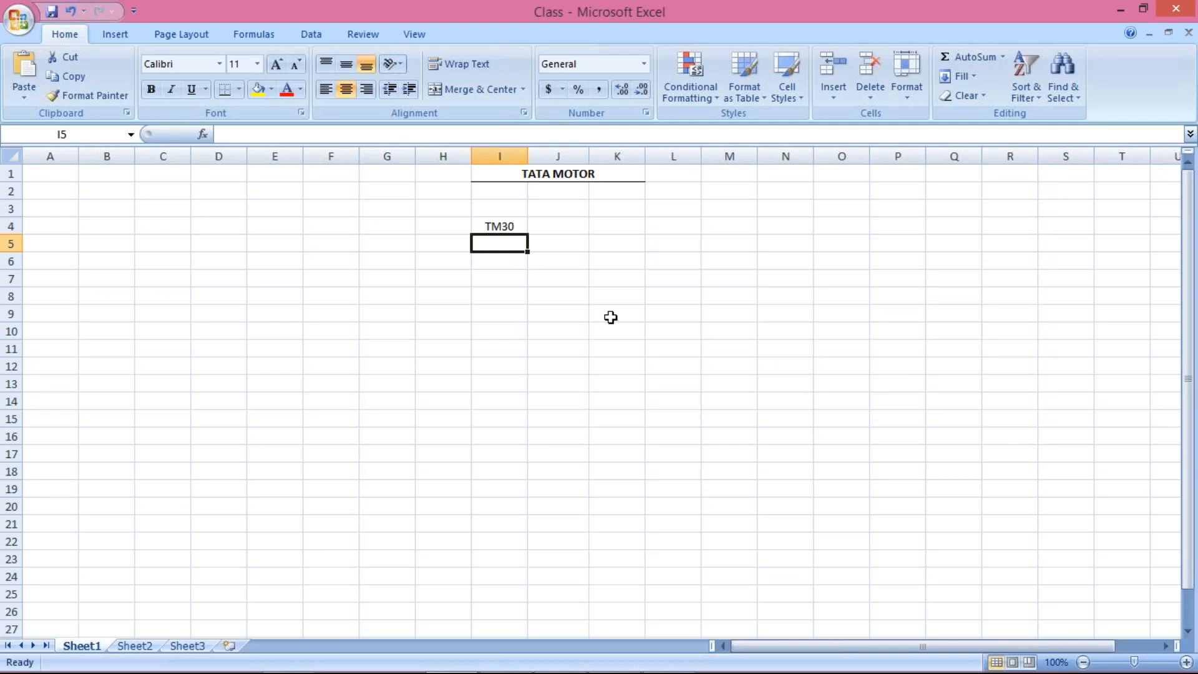
type("TM45")
key("Return")
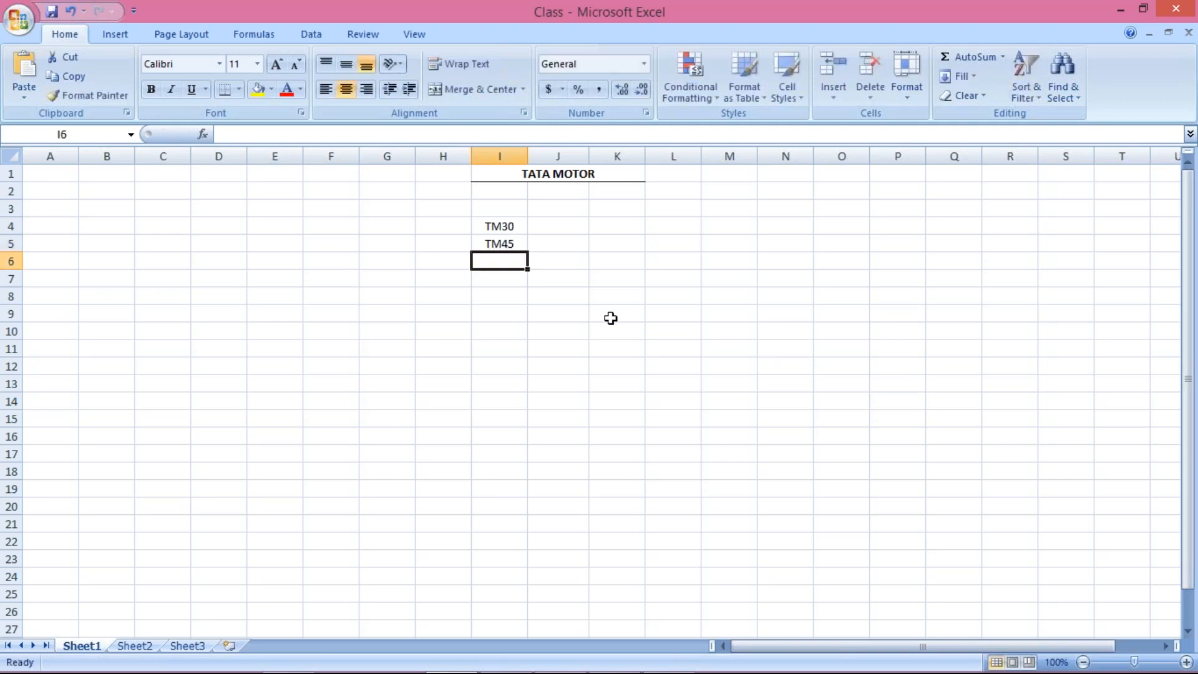
left_click(499, 226)
left_click(503, 256)
left_click(496, 229)
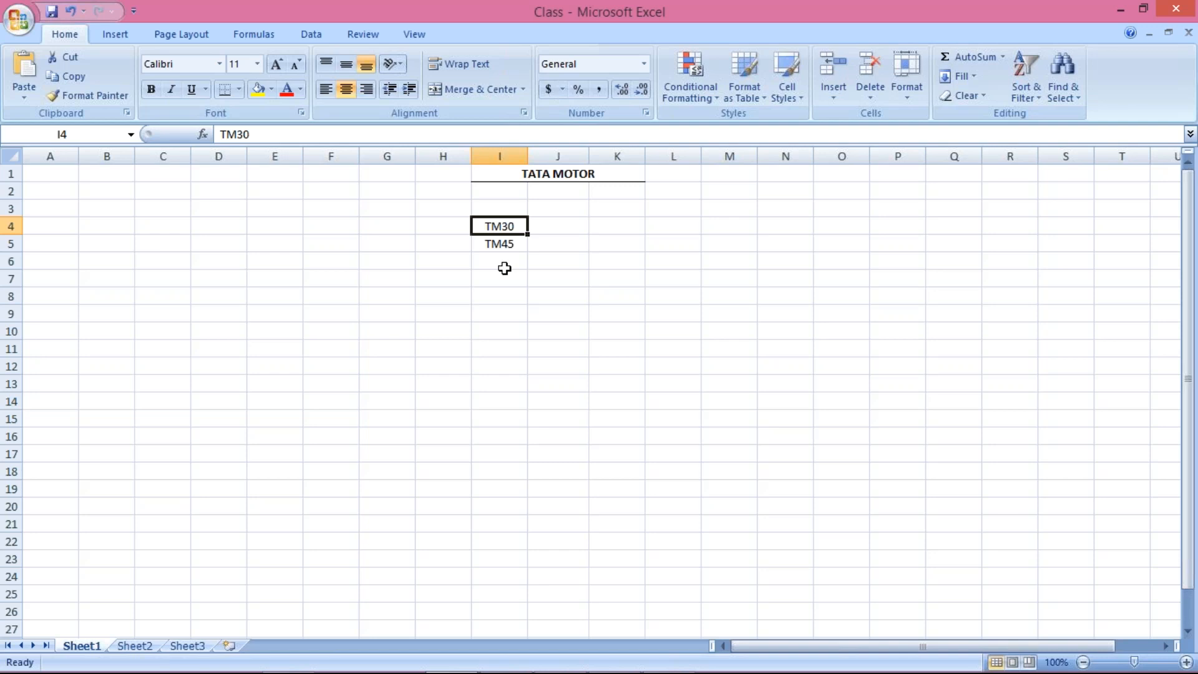
left_click(505, 246)
left_click(496, 226)
left_click(498, 243)
left_click(498, 228)
left_click(492, 246)
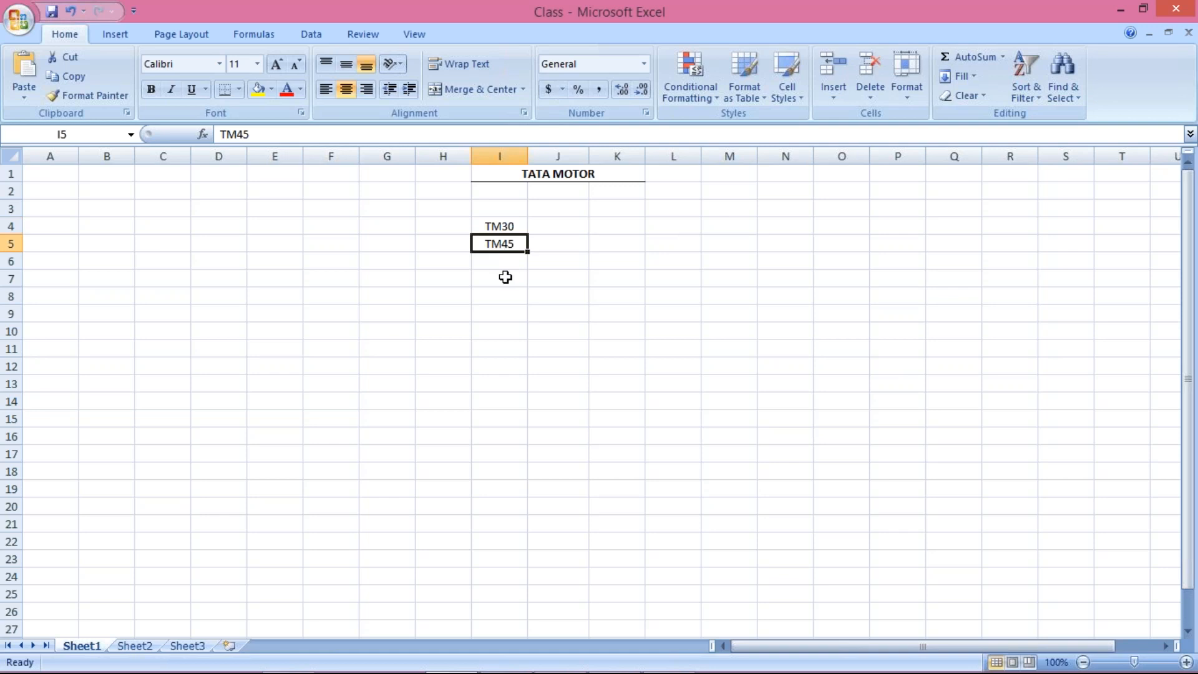
left_click(496, 227)
left_click(496, 245)
left_click(493, 227)
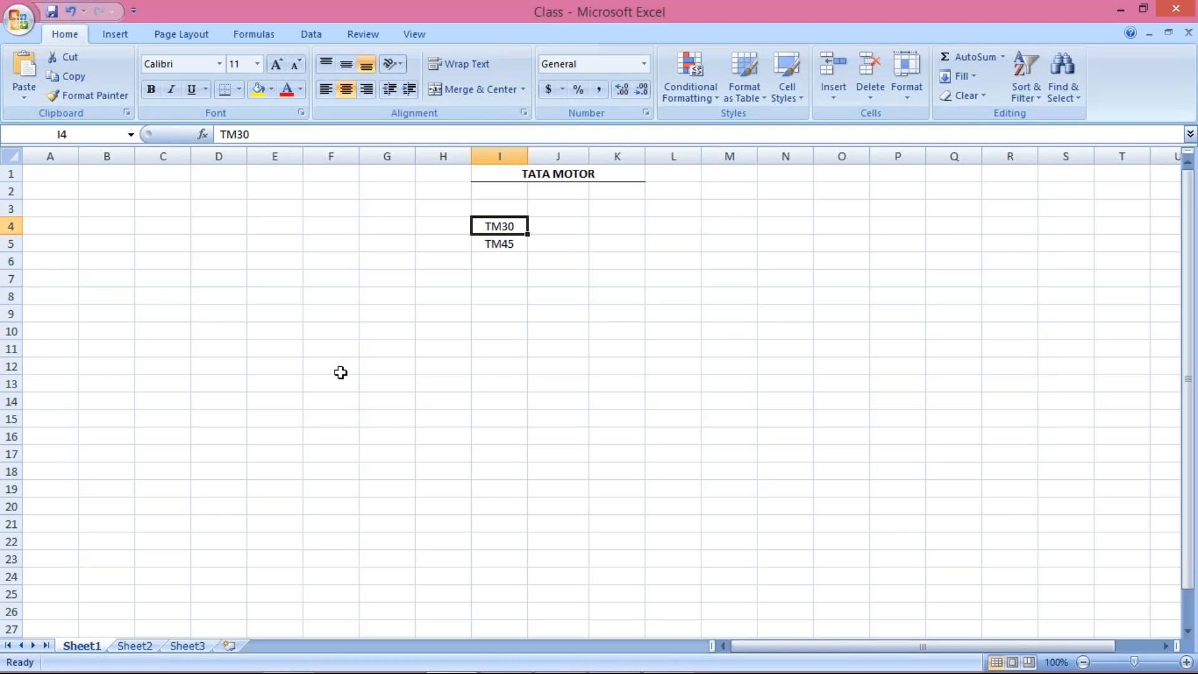
left_click(495, 245)
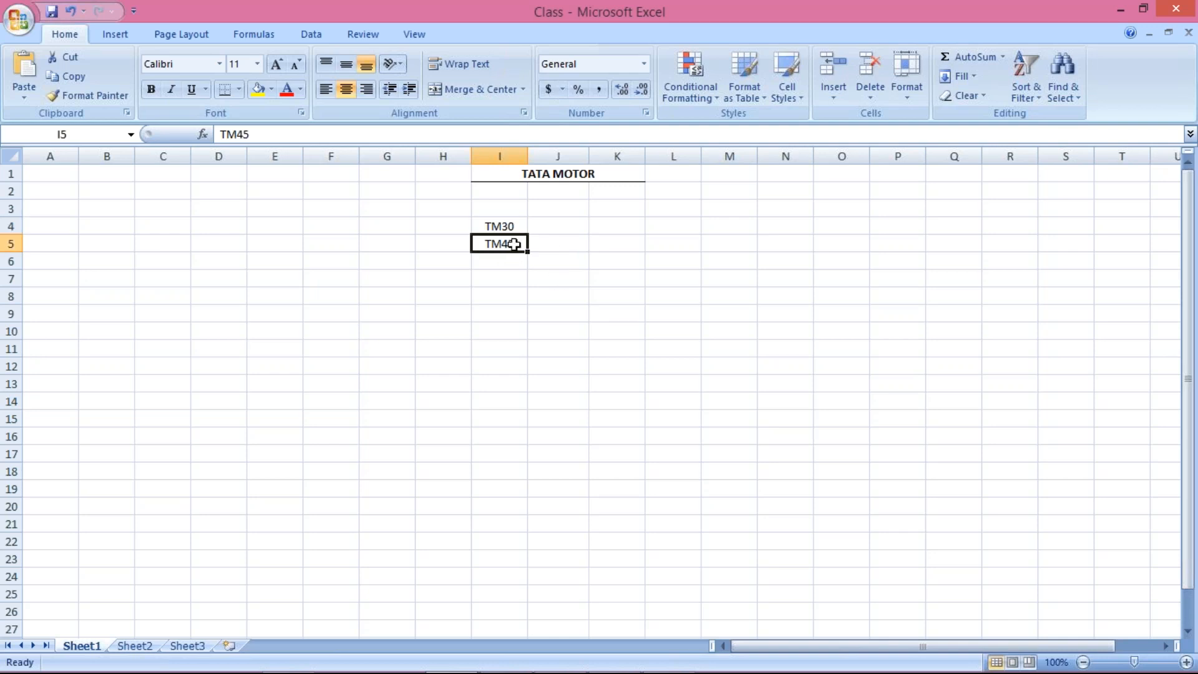
left_click(499, 225)
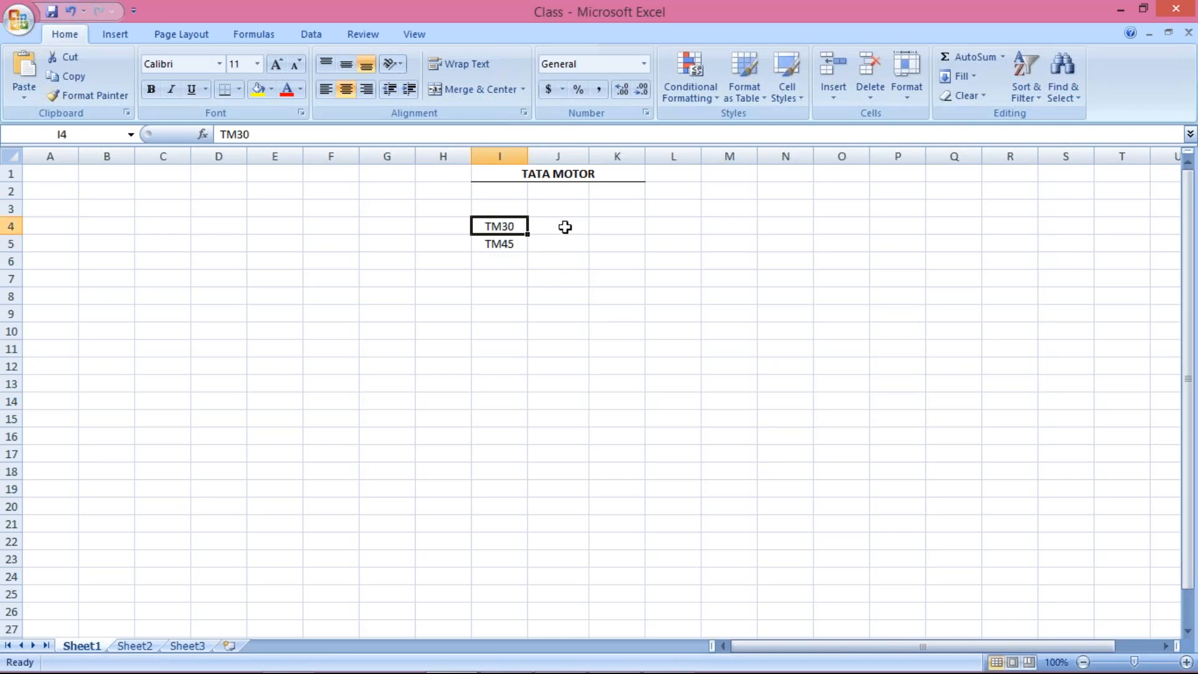
Step: Enter the heading XYZ LTD in cell J3 and make it bold
left_click(554, 206)
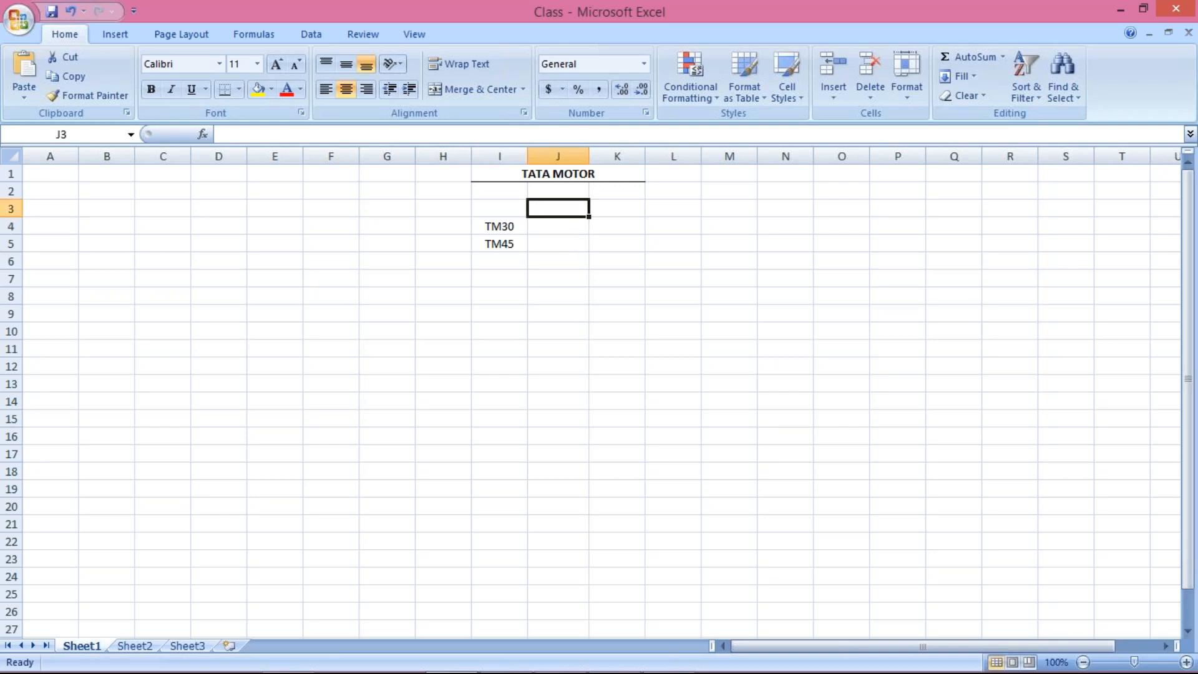
type("XYZ L")
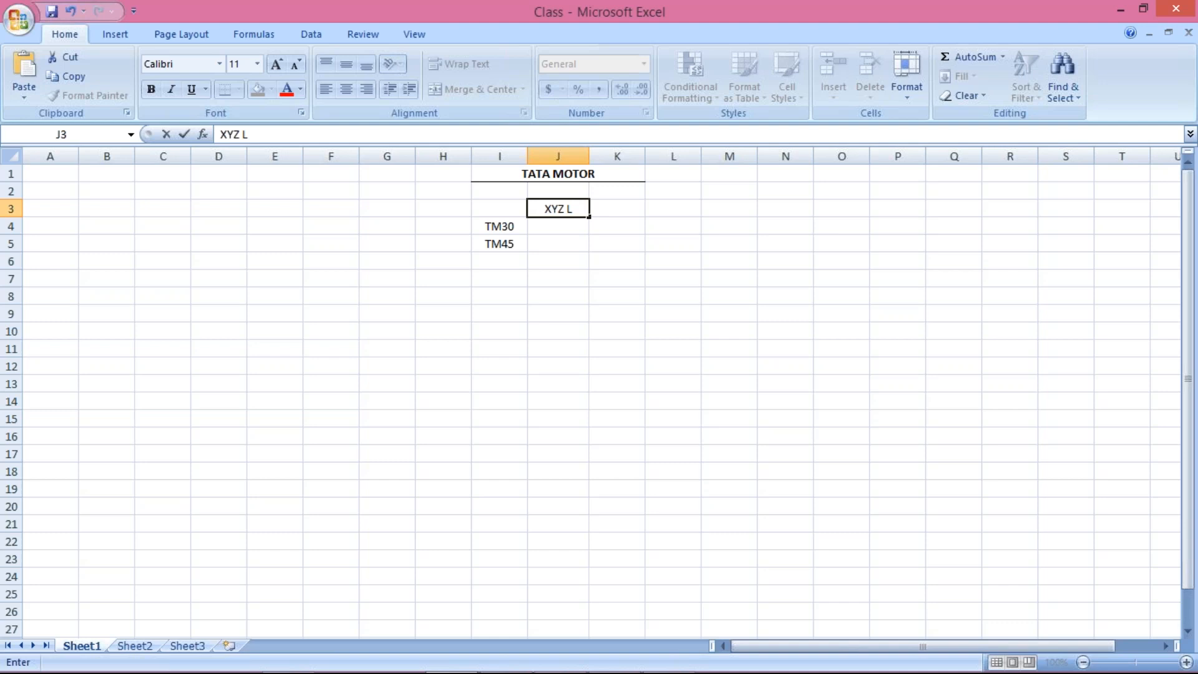
type("TD")
key("Return")
key("Up")
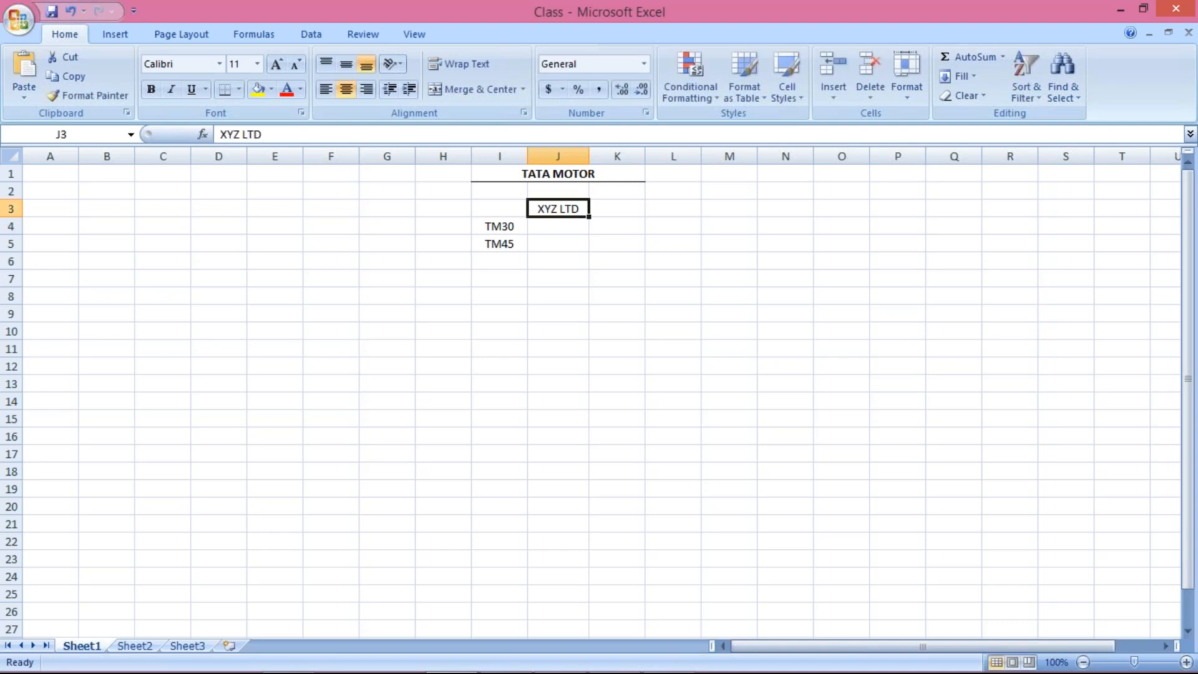
key("ctrl+b")
Step: Enter the payment term TM30 in cell J4 under the XYZ LTD heading
left_click(571, 230)
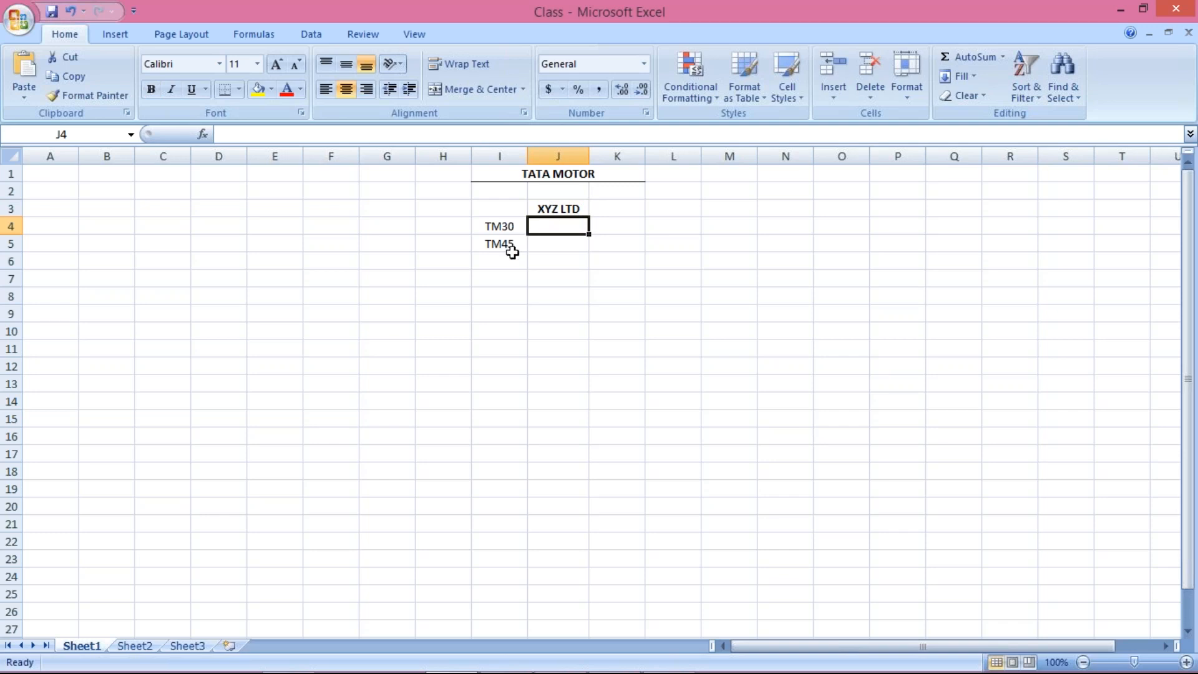
left_click(512, 253)
left_click(555, 228)
type("TM30")
key("Return")
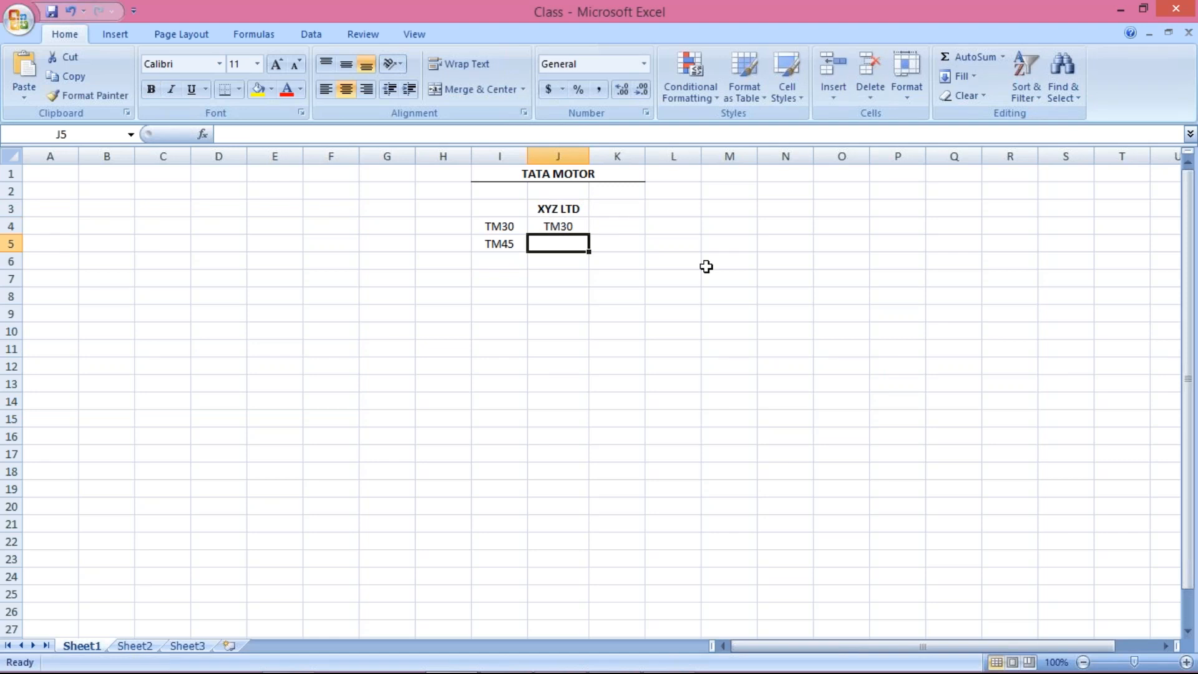
left_click(562, 222)
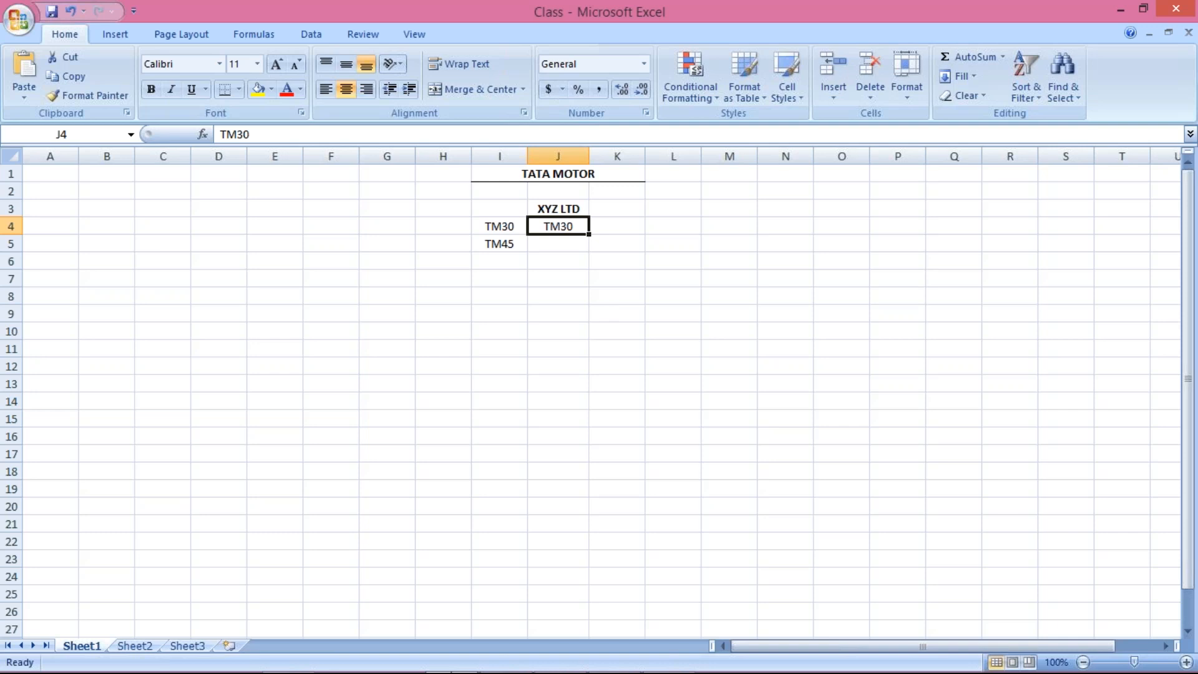
Step: Switch to SAP Logon and open the FICO connection's logon screen
mouse_move(513, 668)
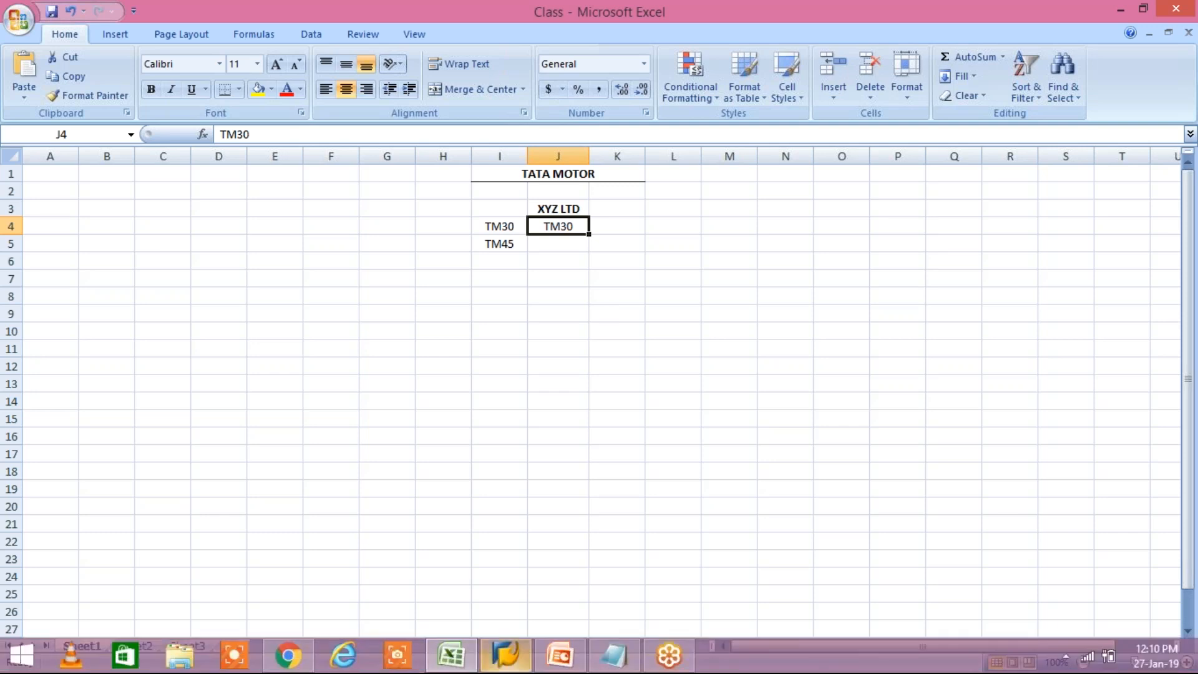
left_click(505, 655)
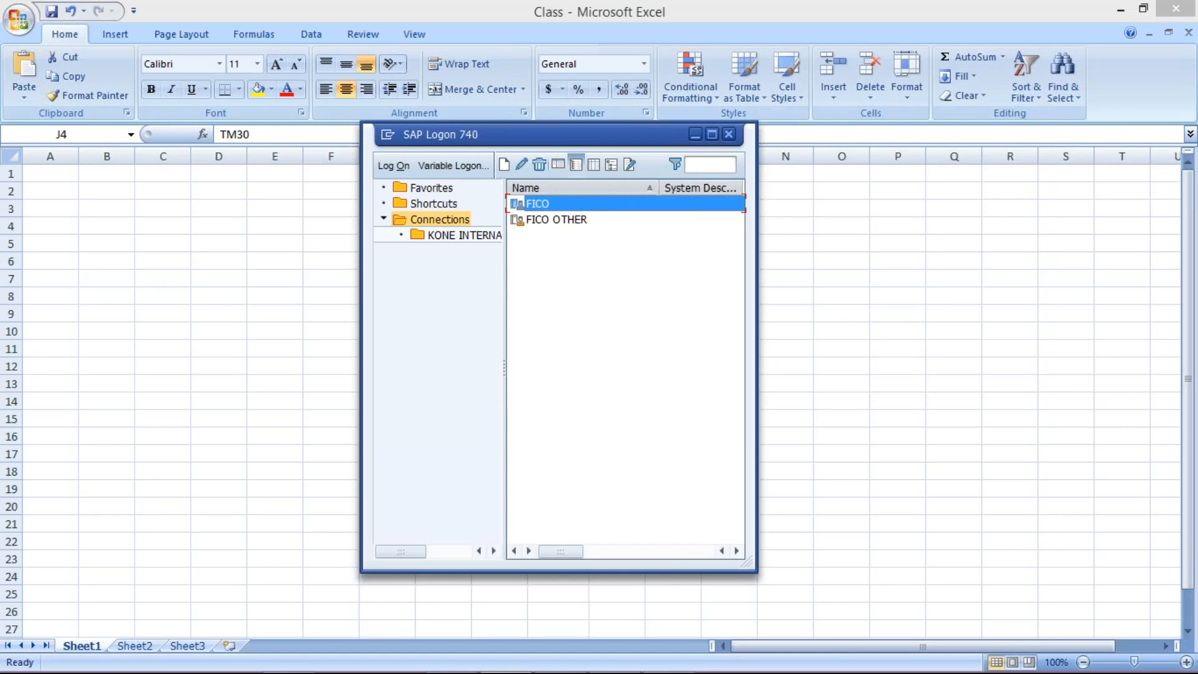
double_click(538, 204)
left_click(810, 228)
mouse_move(565, 672)
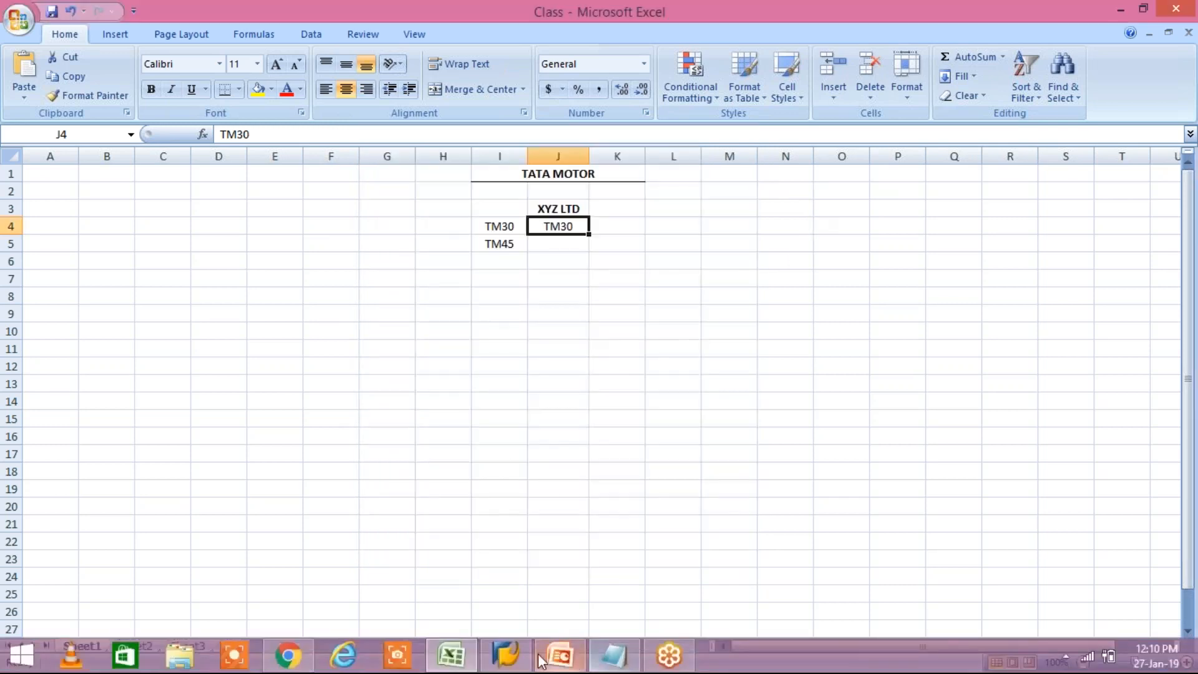
left_click(540, 661)
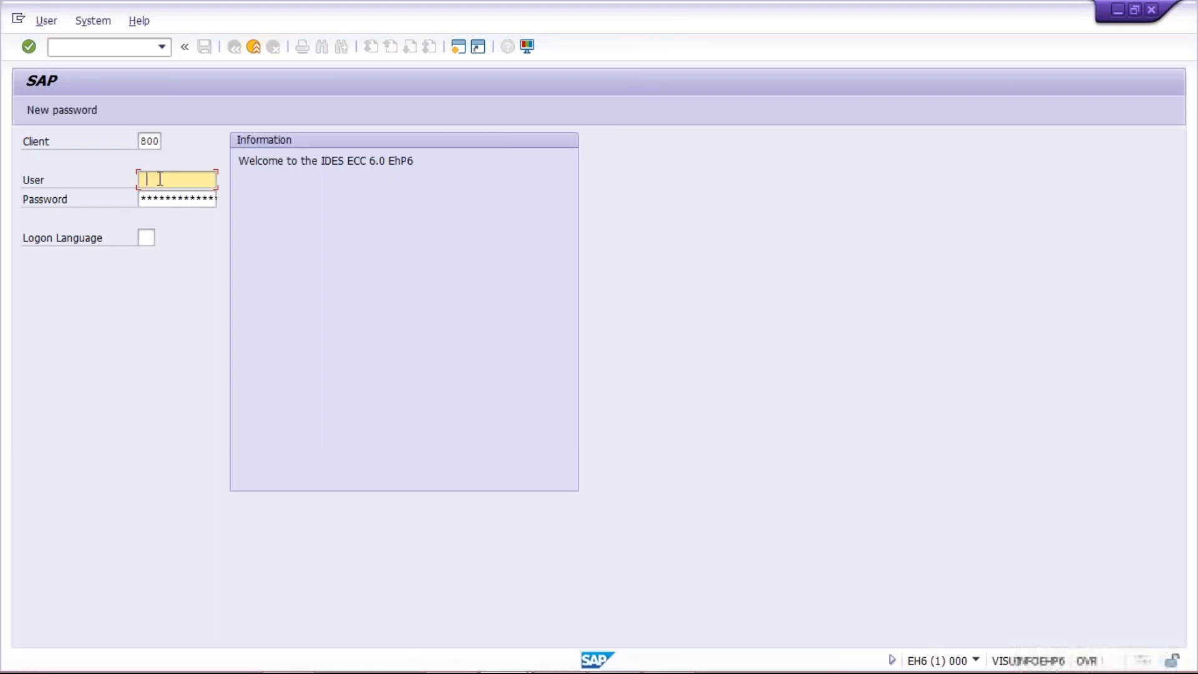
Step: Log on to SAP client 800 with the user name and account password
key("BackSpace")
type("*******")
key("Return")
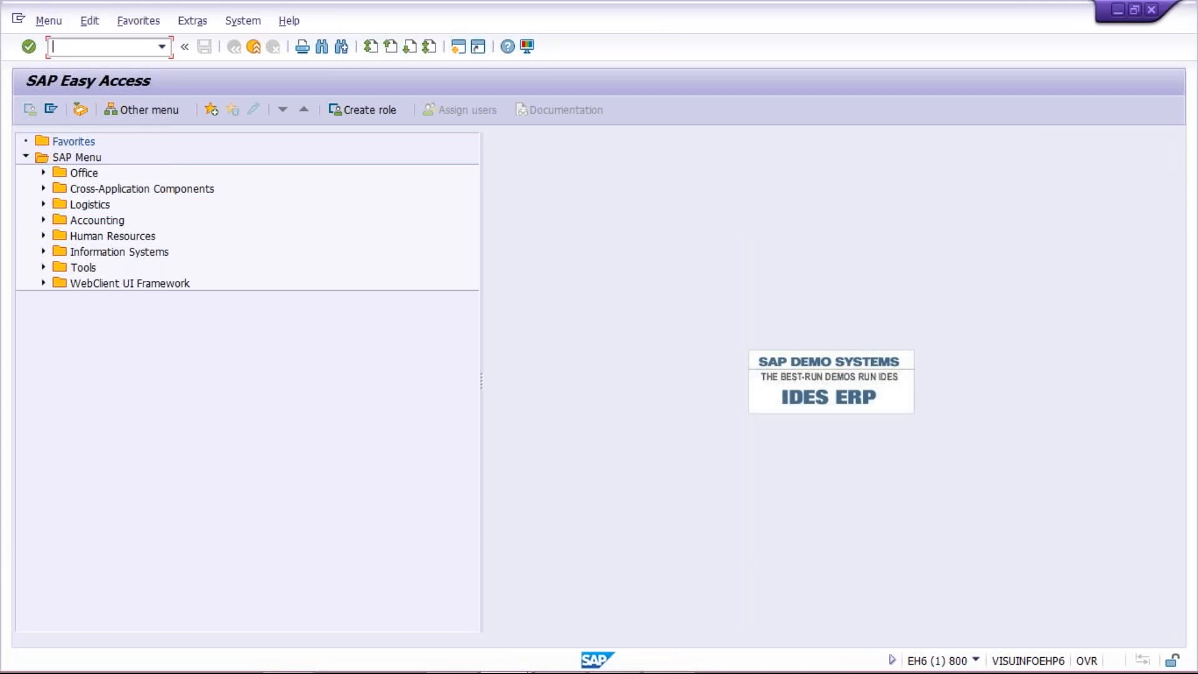
Step: Open transaction XK02 for changing vendors and transaction FBL1N for vendor line items in a second session
type("XK02")
key("Return")
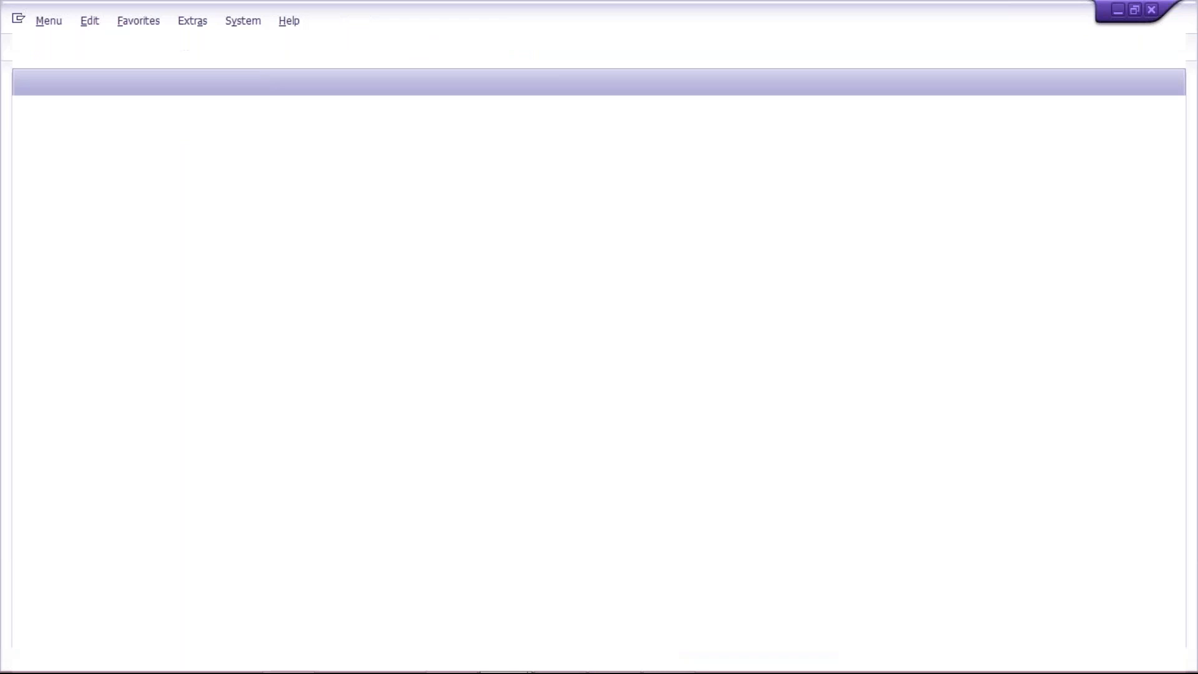
type("FBL1N")
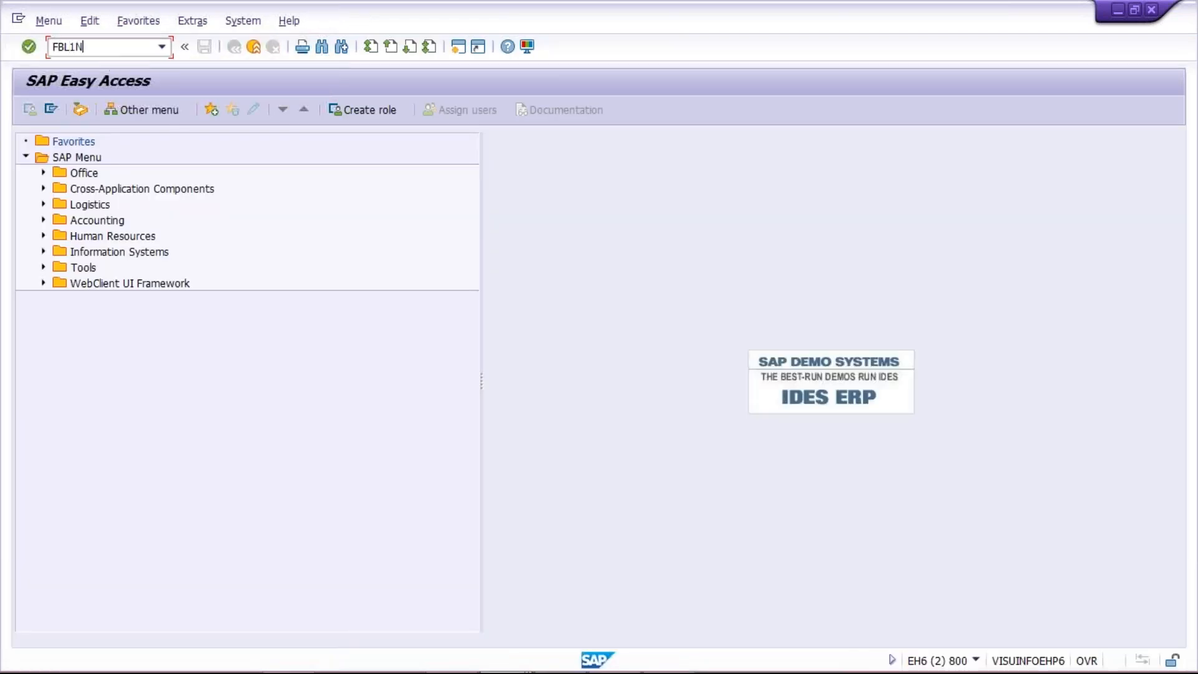
key("Return")
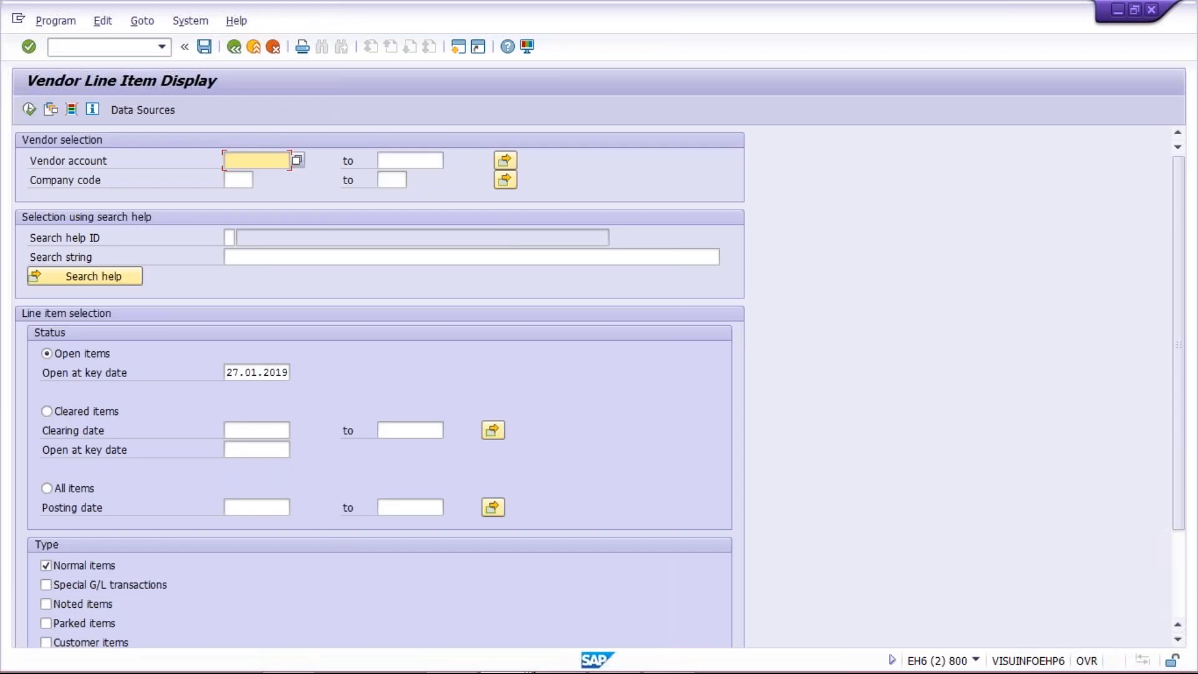
Step: In the Change Vendor session, open the company code payment transactions of vendor RAHEZA BUILDER for company code TM01
mouse_move(502, 659)
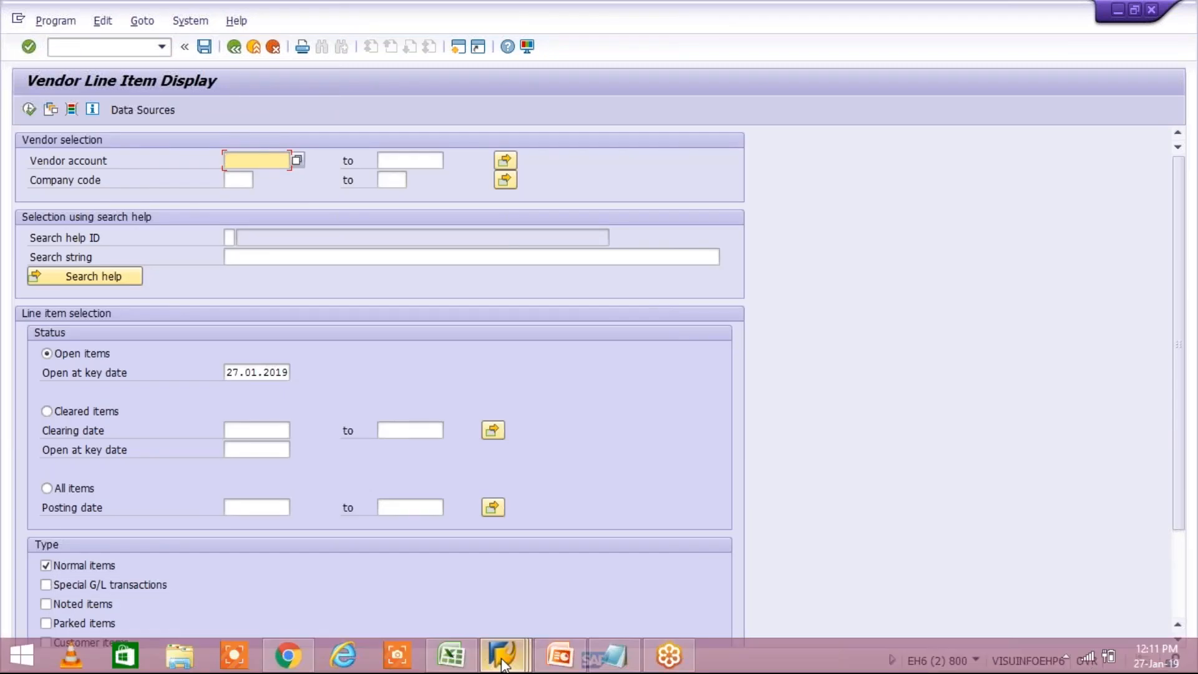
left_click(546, 562)
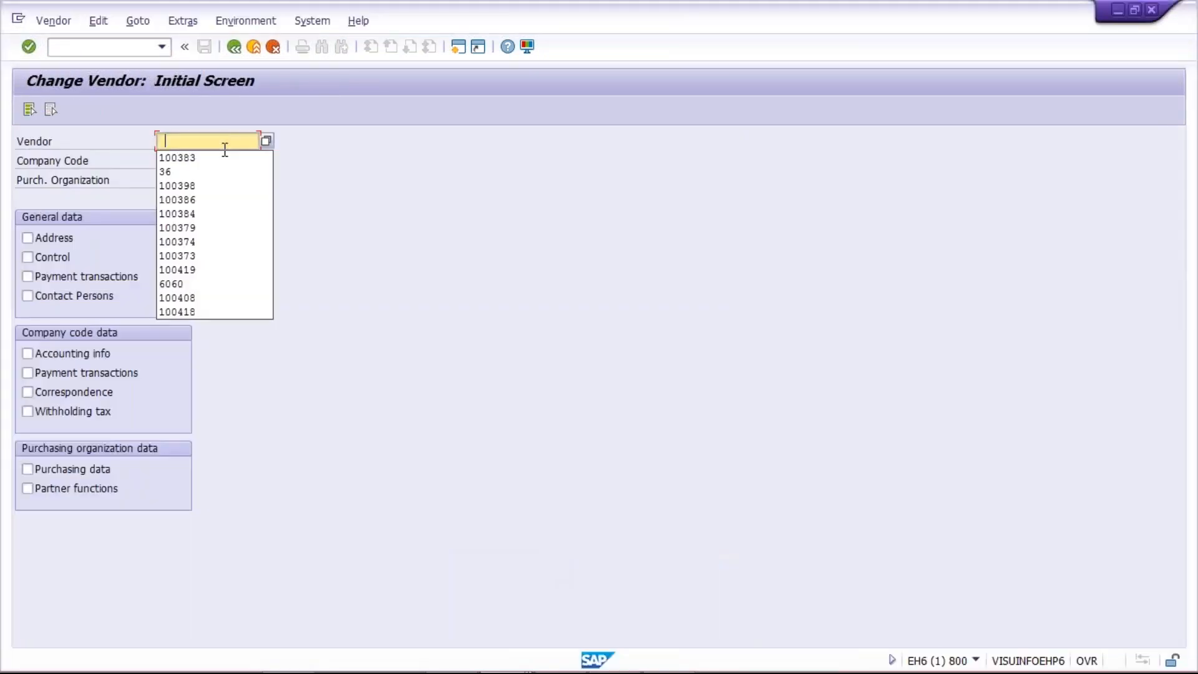
left_click(224, 151)
left_click(173, 160)
type("TM01")
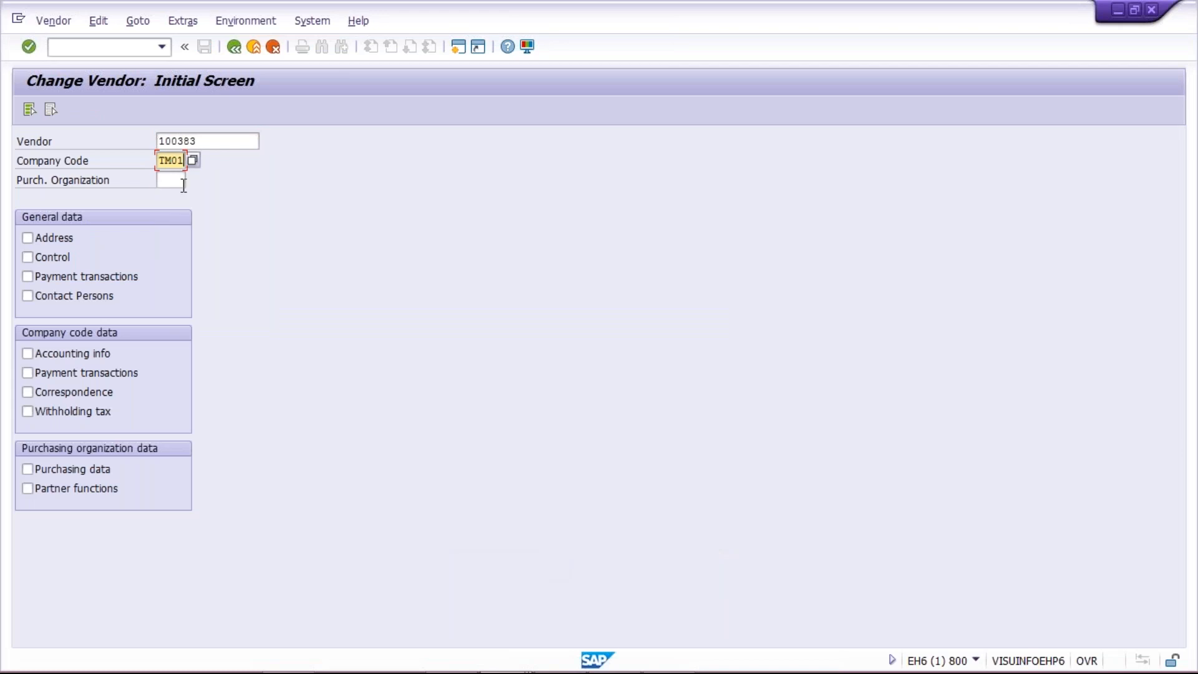
left_click(76, 373)
key("Return")
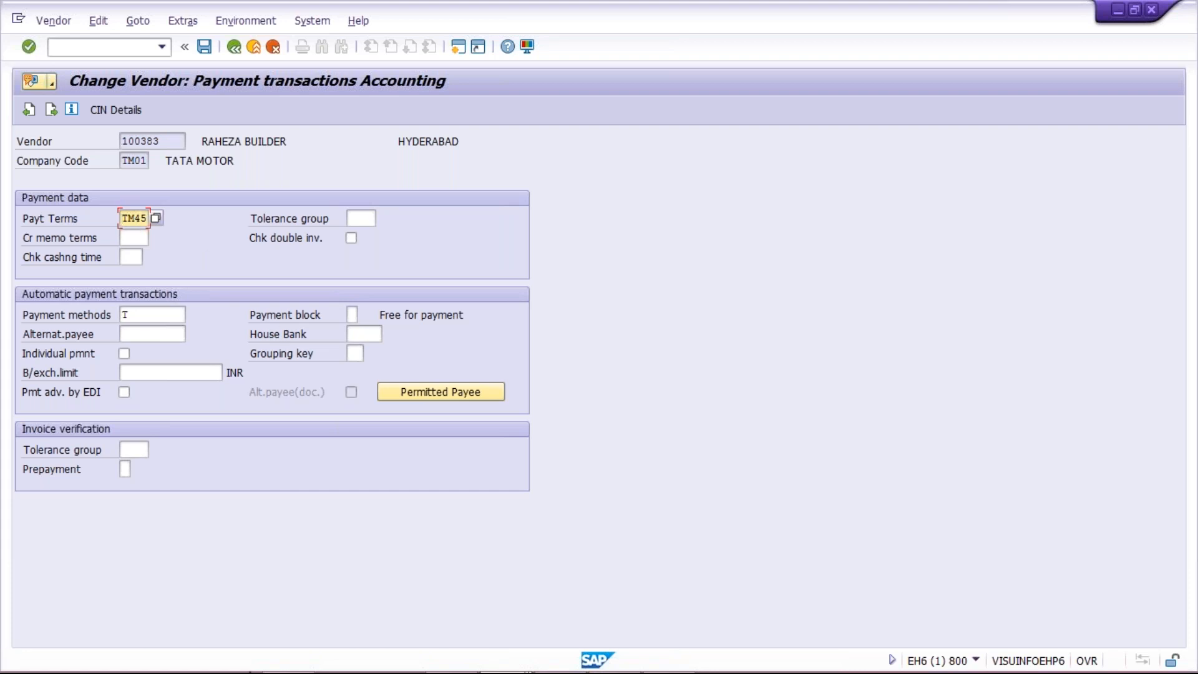
Step: In the Vendor Line Item Display session, list the open items of vendor RAHEZA BUILDER in company code TM01
mouse_move(367, 650)
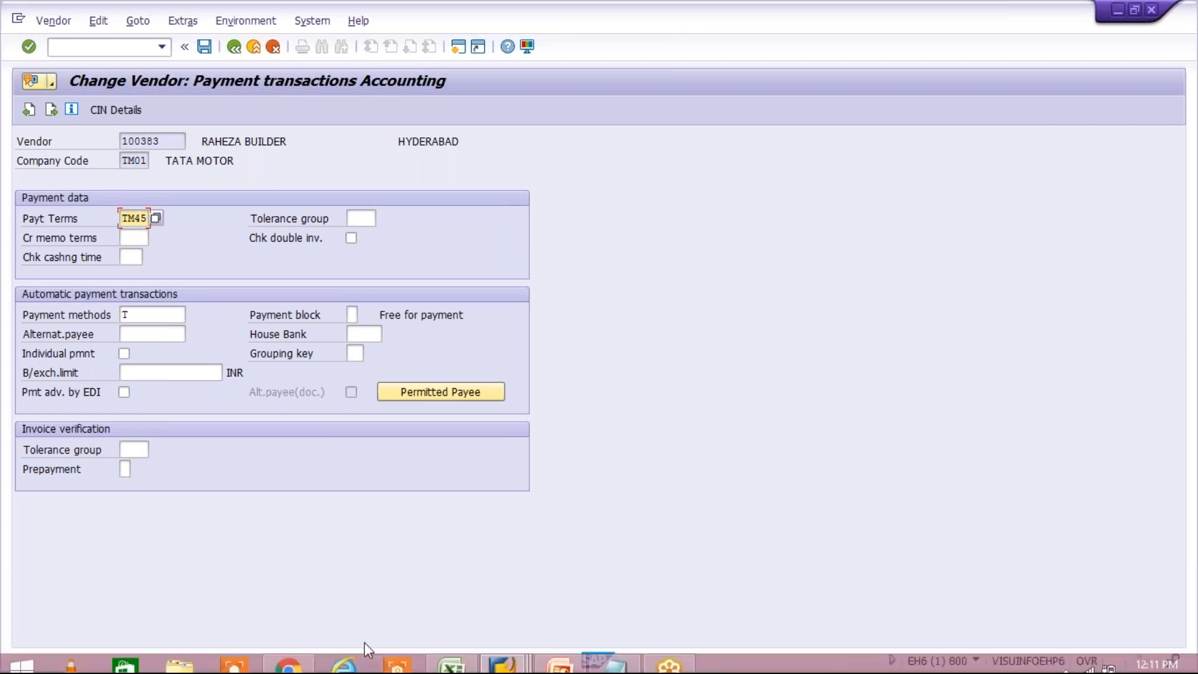
left_click(501, 655)
left_click(738, 559)
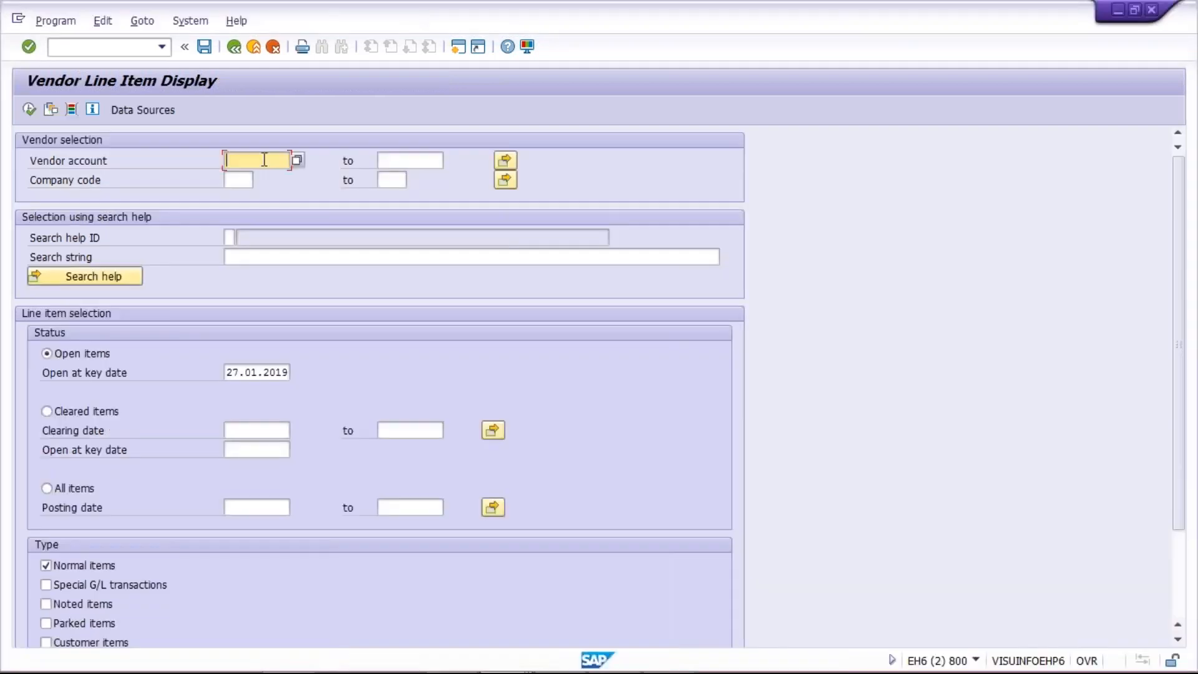
left_click(265, 160)
left_click(243, 176)
left_click(238, 181)
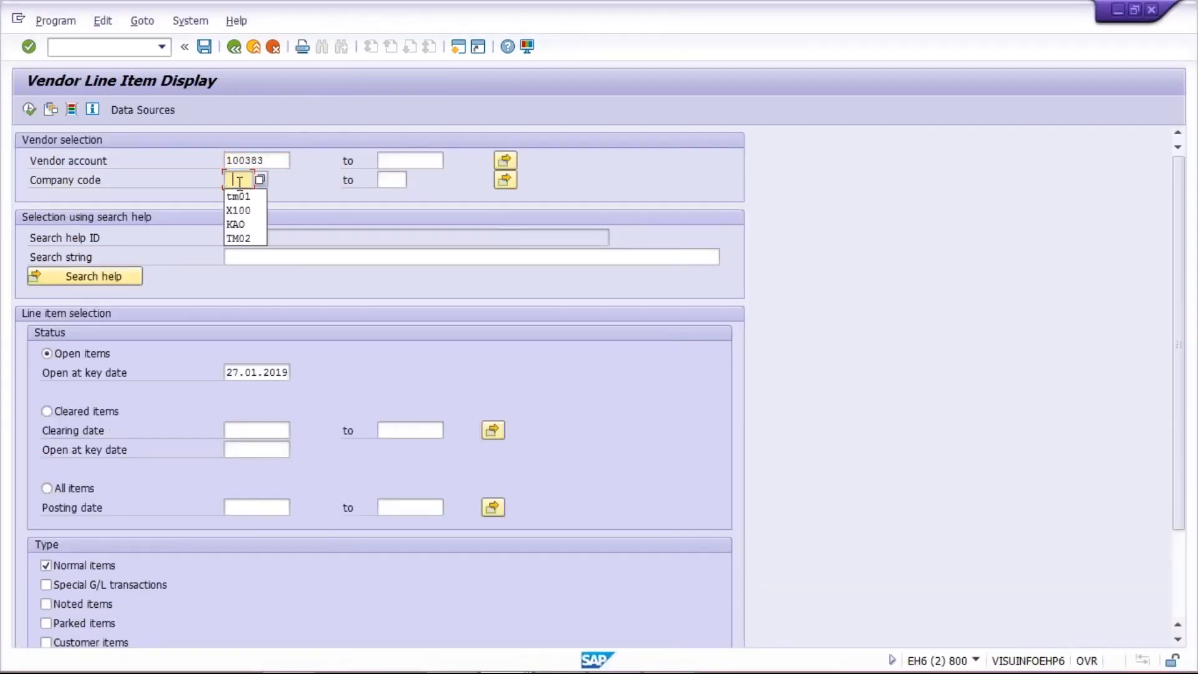
key("Return")
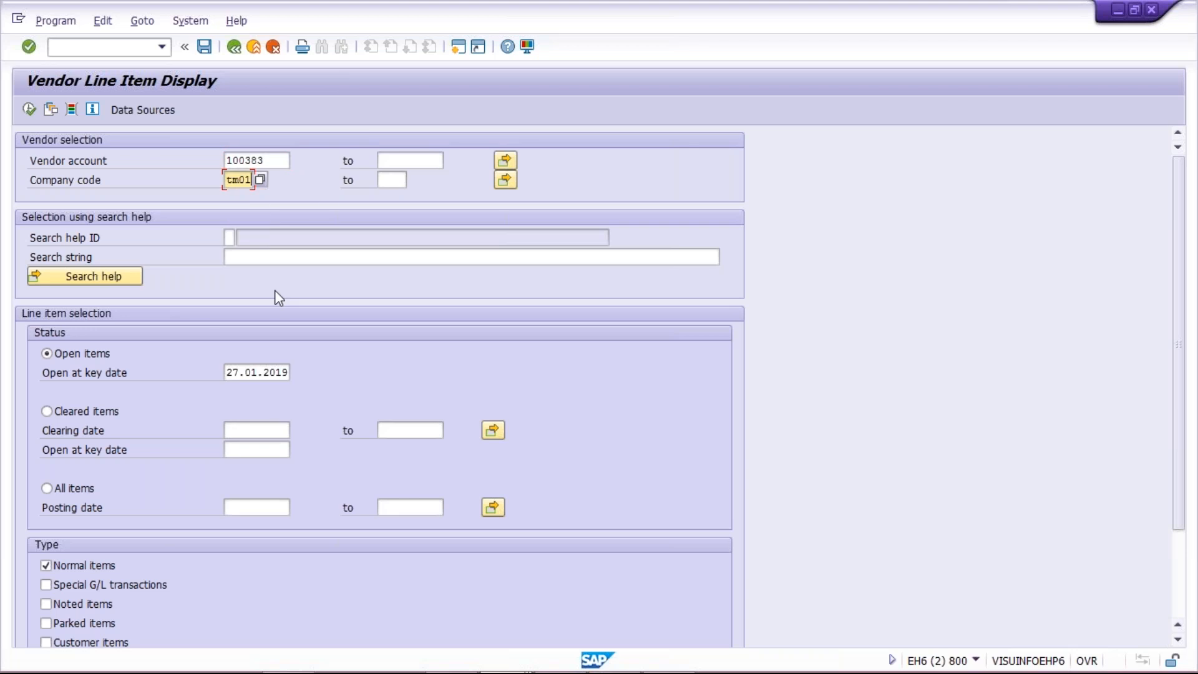
left_click(30, 110)
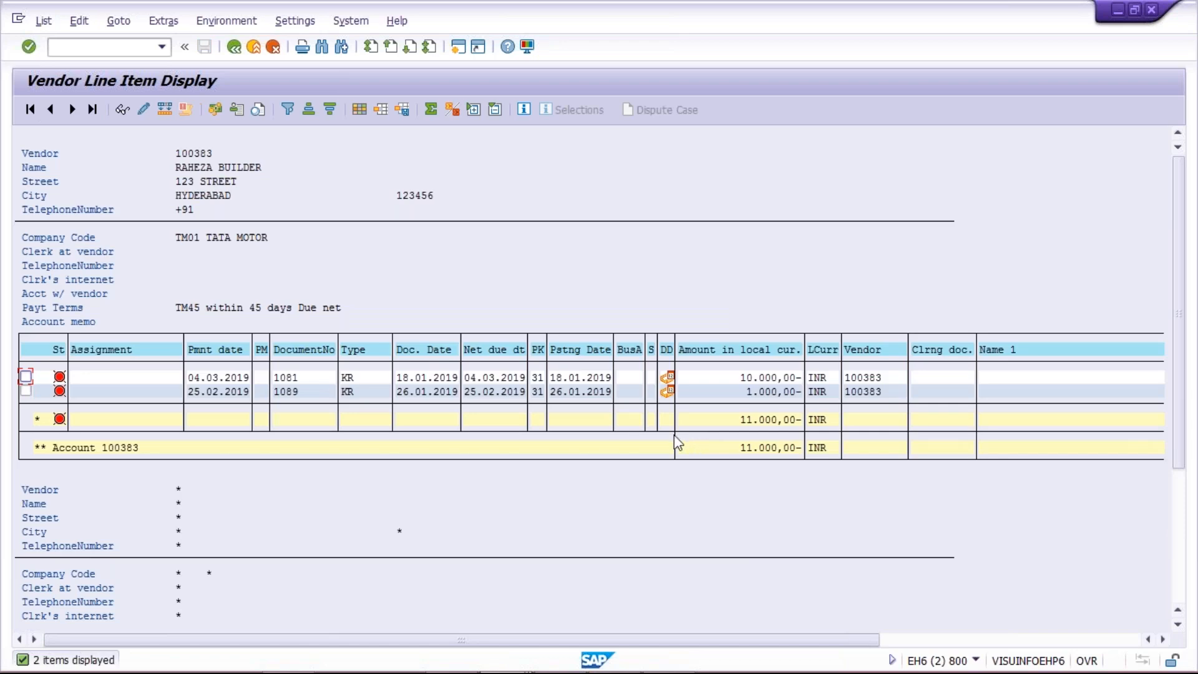
Step: View the details of the 10.000,00 INR line item and return to the vendor's payment transactions in the Change Vendor session
double_click(768, 373)
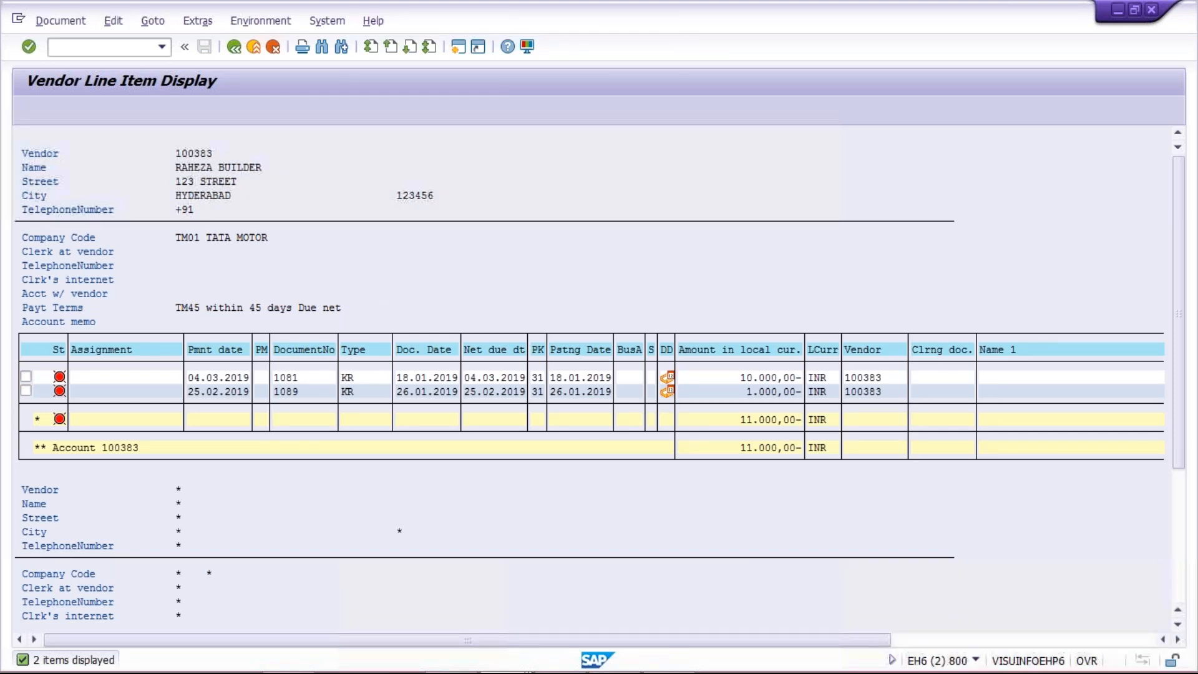
left_click(235, 47)
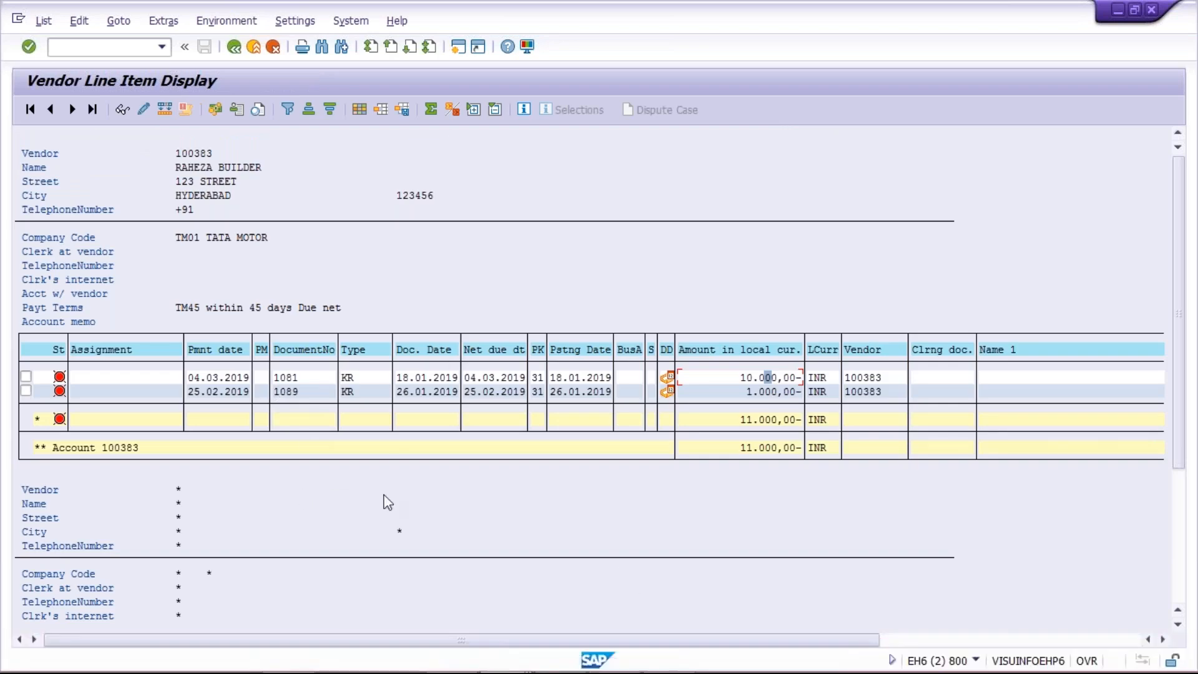
mouse_move(507, 662)
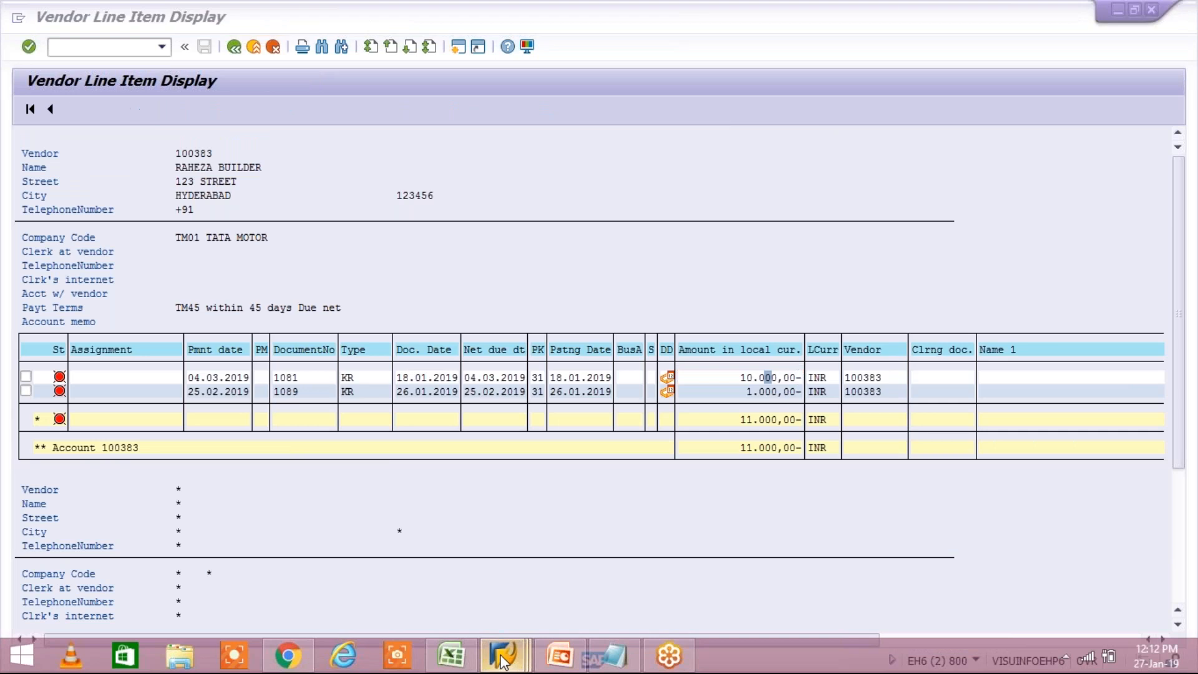
left_click(507, 662)
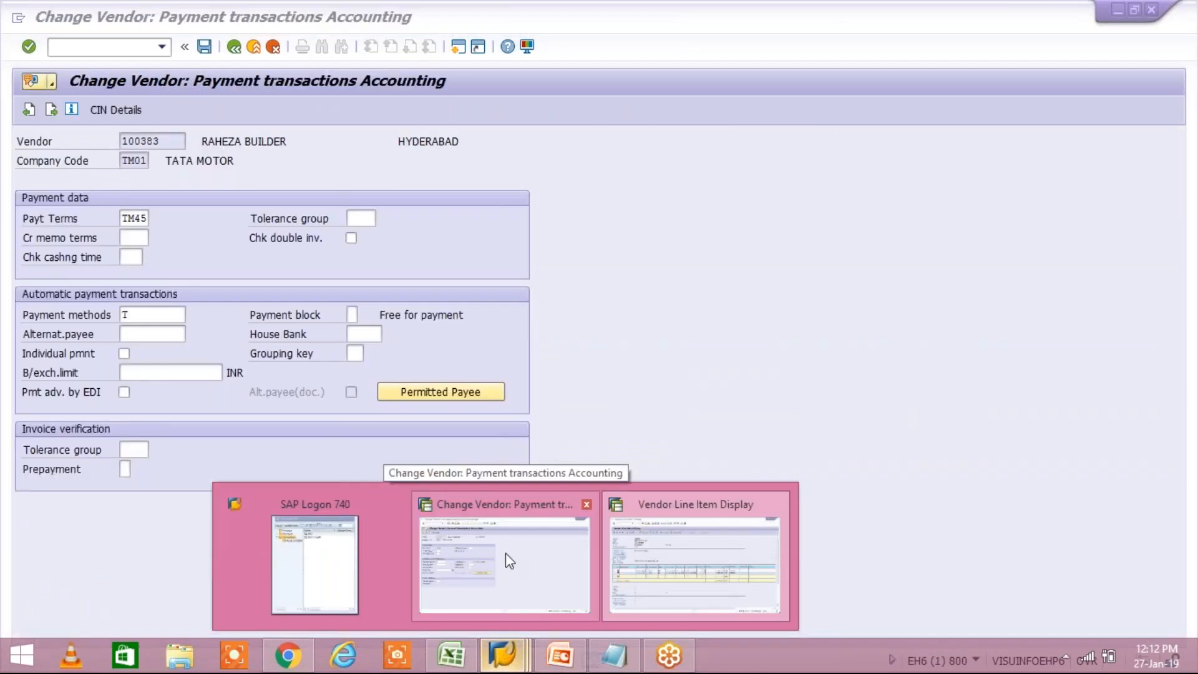
left_click(506, 553)
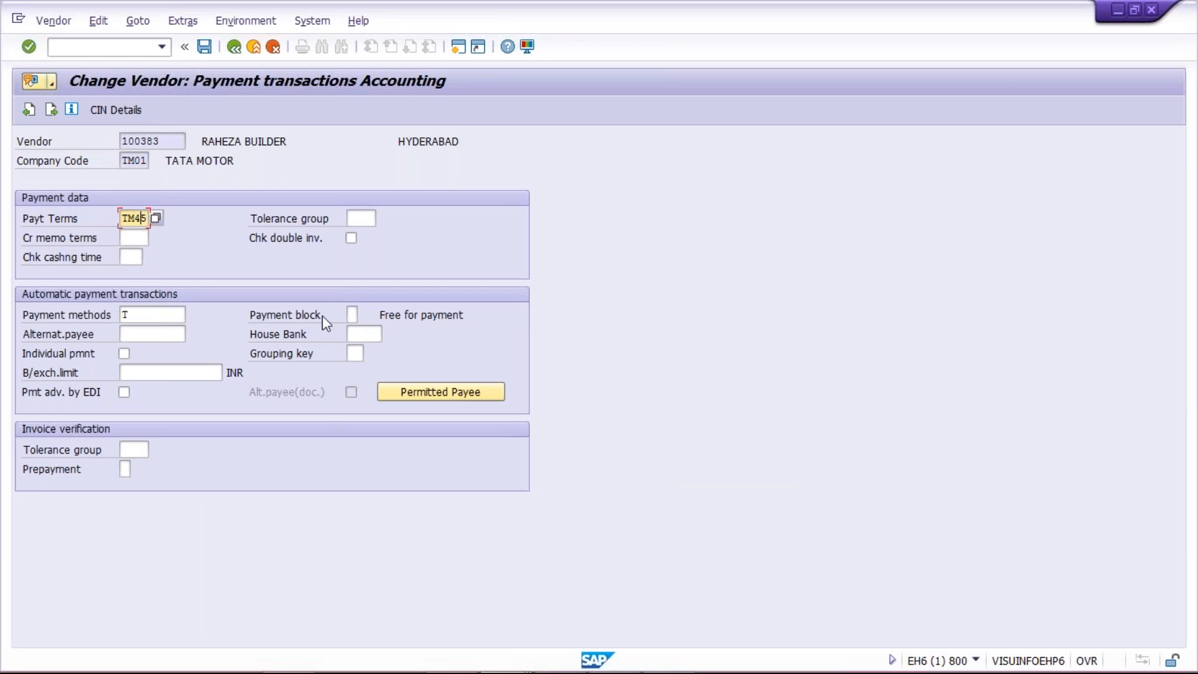
Step: Change the payment terms of vendor RAHEZA BUILDER in company code TM01 to TM30 and save the vendor
key("BackSpace")
key("BackSpace")
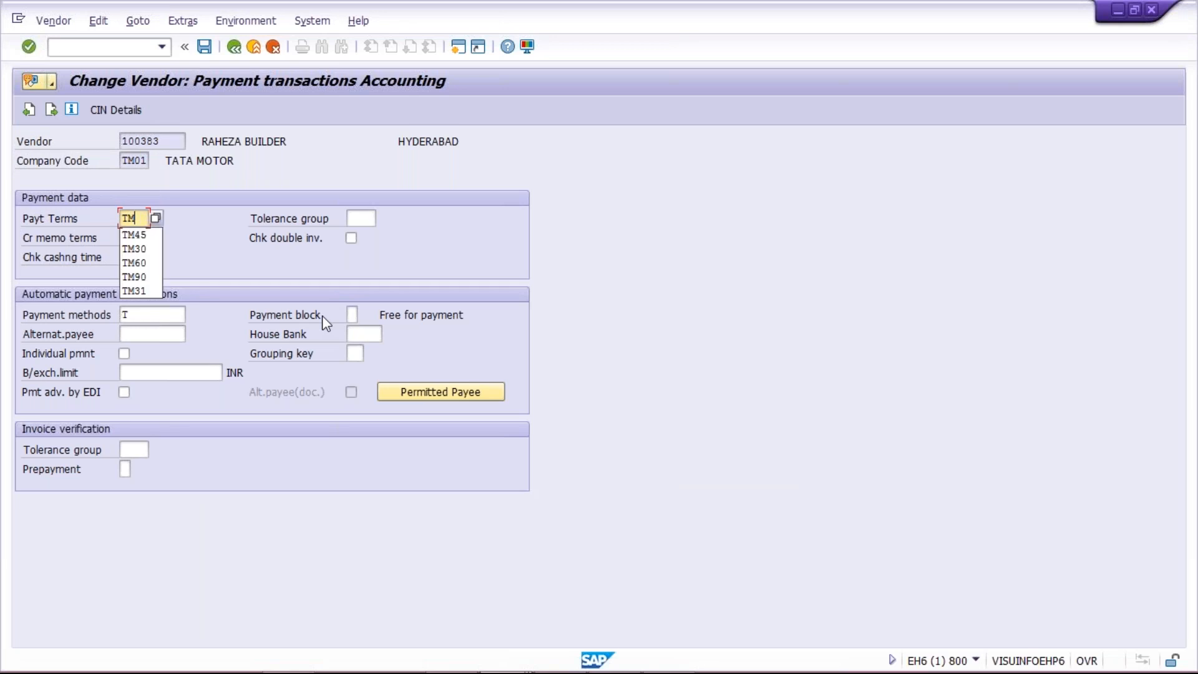
type("30")
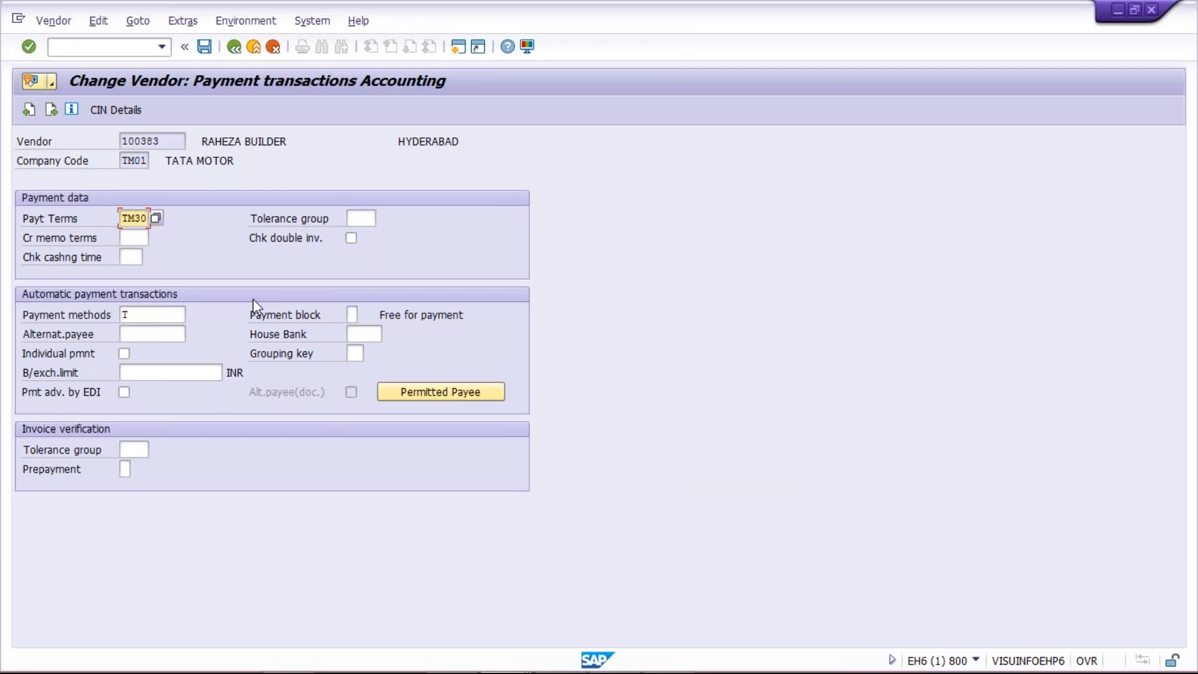
key("Return")
key("ctrl+s")
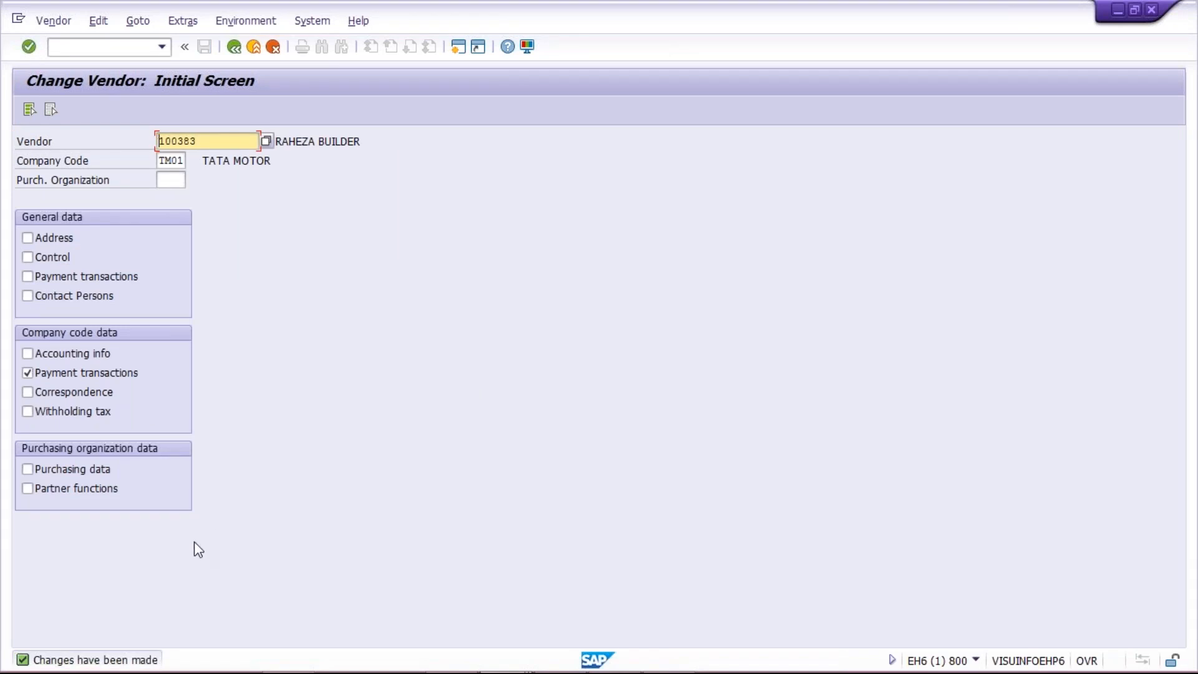
Step: Switch to the Vendor Line Item Display session to examine the payment terms and due dates of RAHEZA BUILDER's open items
mouse_move(289, 671)
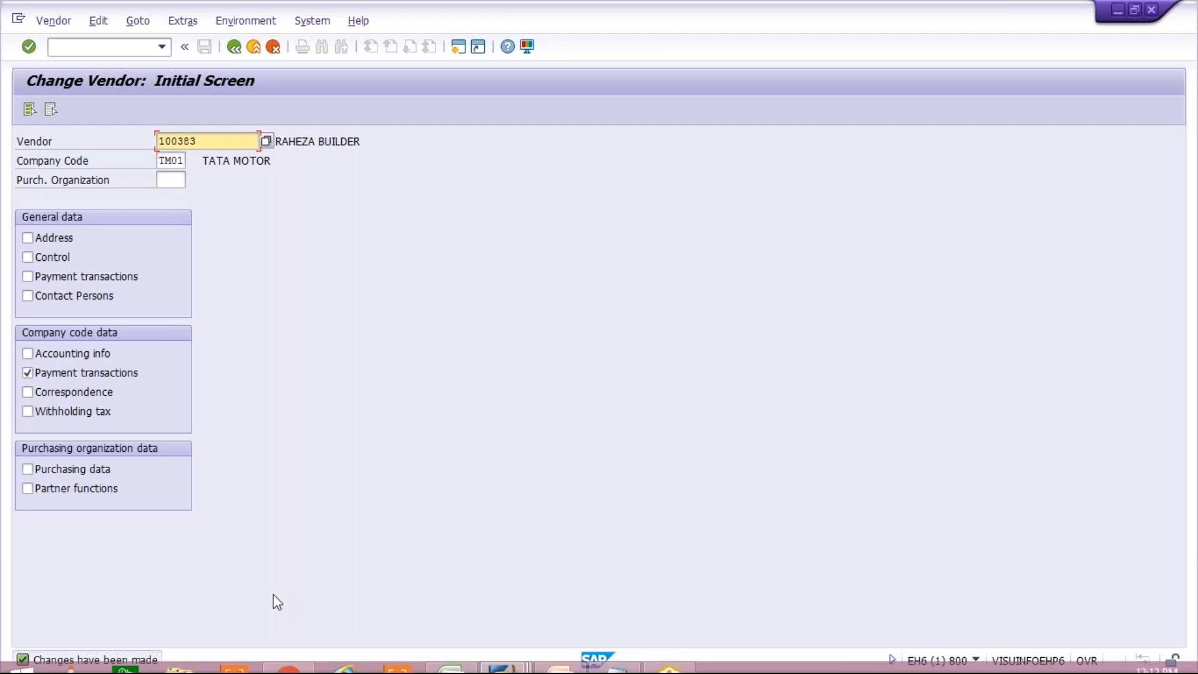
left_click(515, 666)
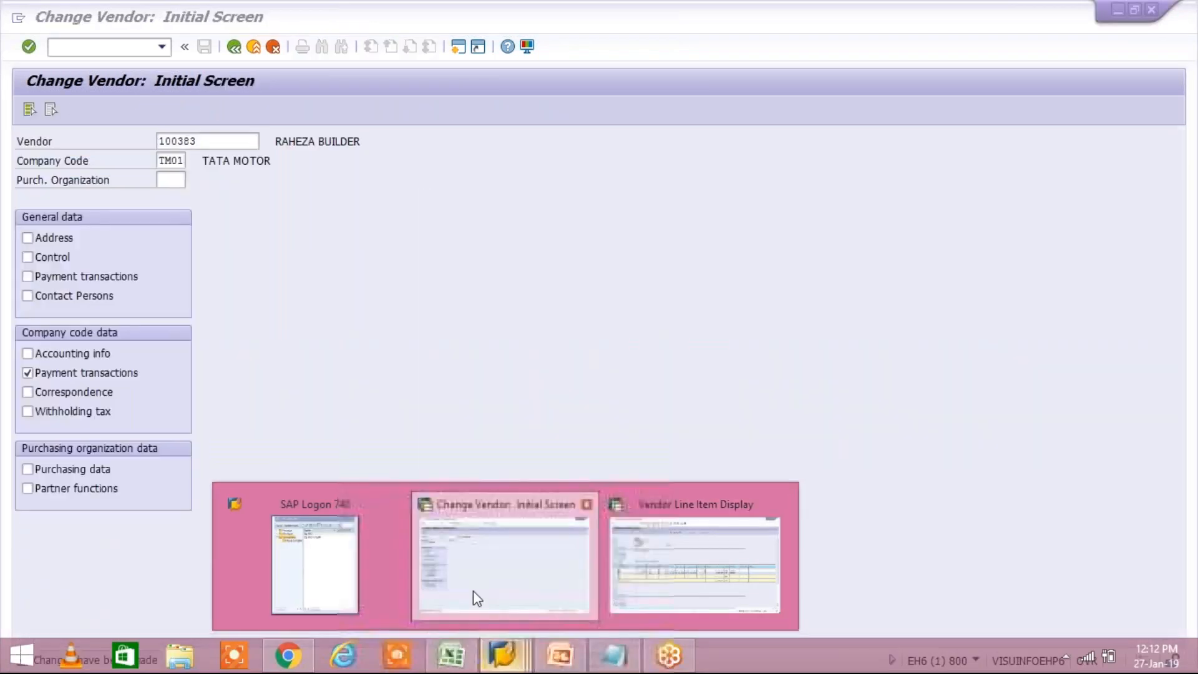
left_click(702, 579)
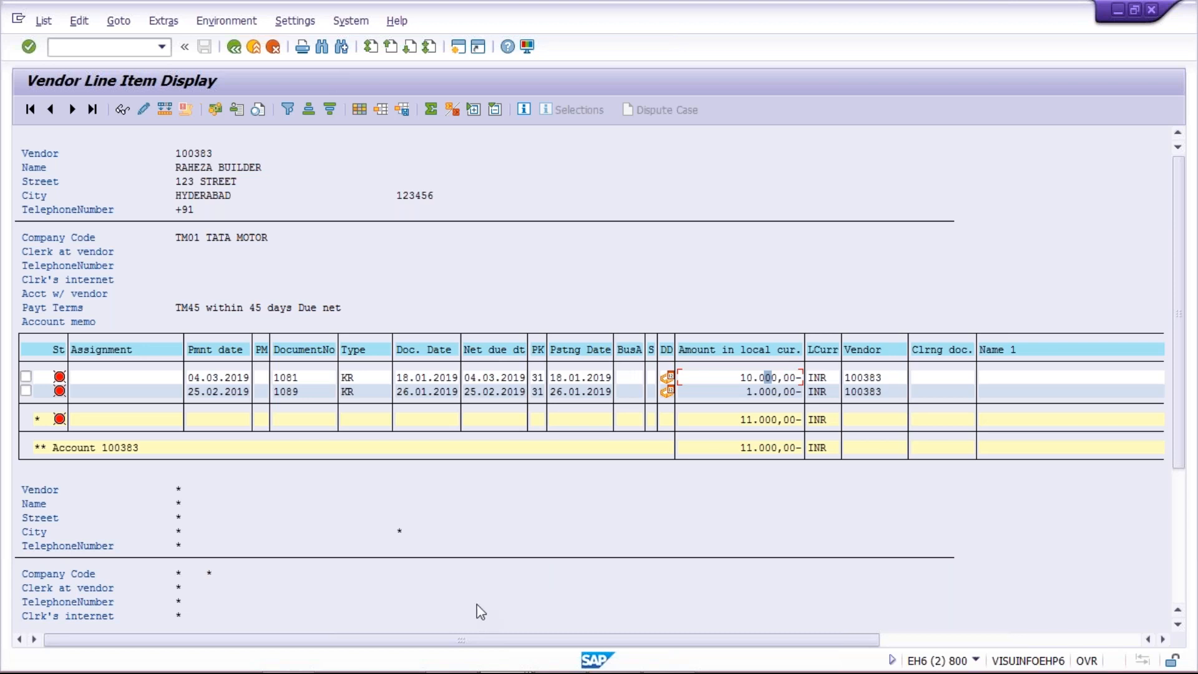
Step: Open the terms of payment configuration, transaction OBB8, in a new session
mouse_move(499, 662)
key("ctrl+n")
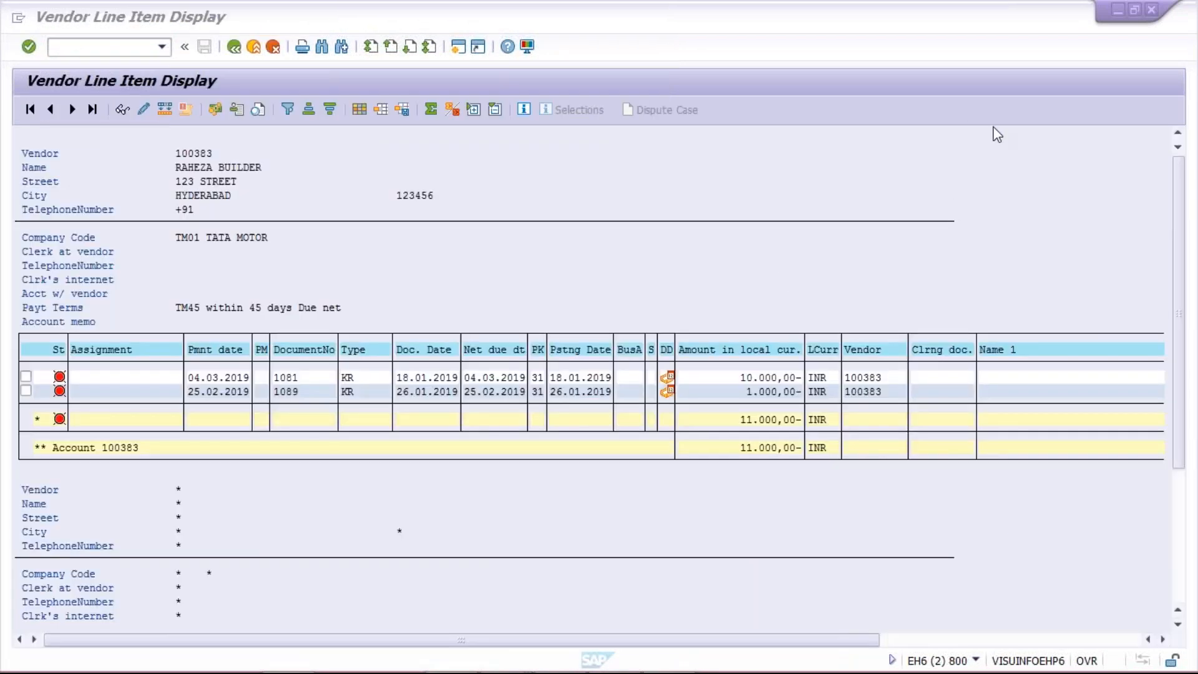
left_click(768, 250)
mouse_move(525, 658)
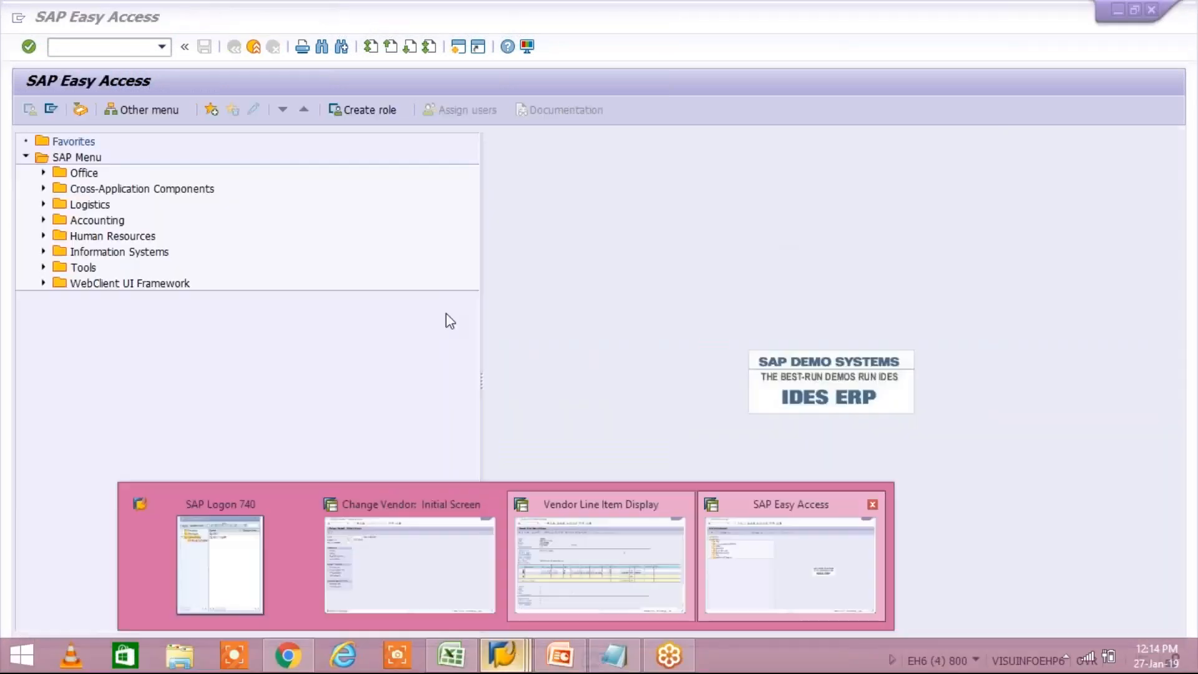
left_click(755, 590)
type("OBB8")
key("Return")
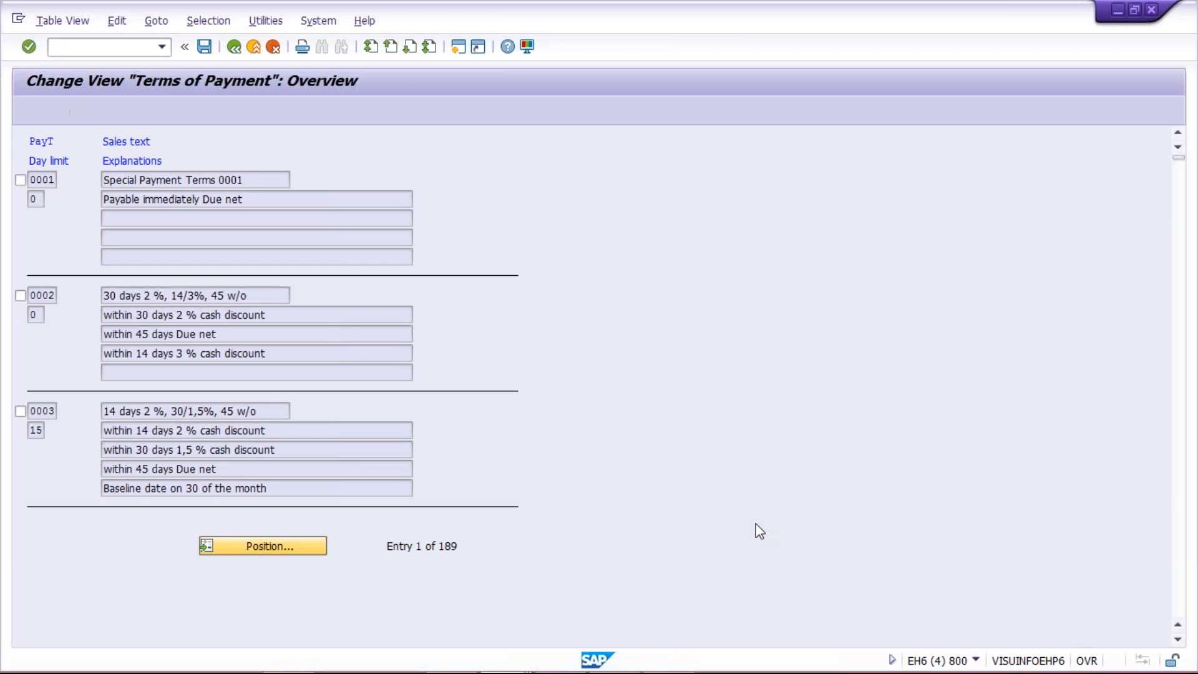
Step: Position the terms of payment overview at TM30 and open its details
type("TM3")
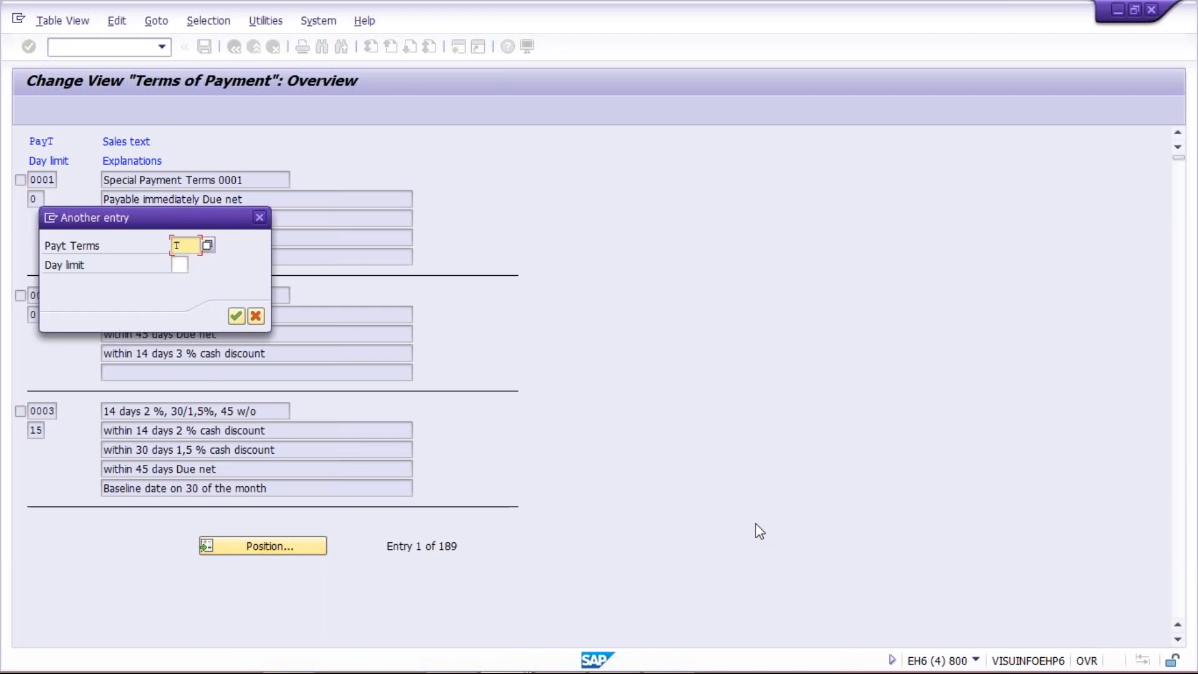
type("0")
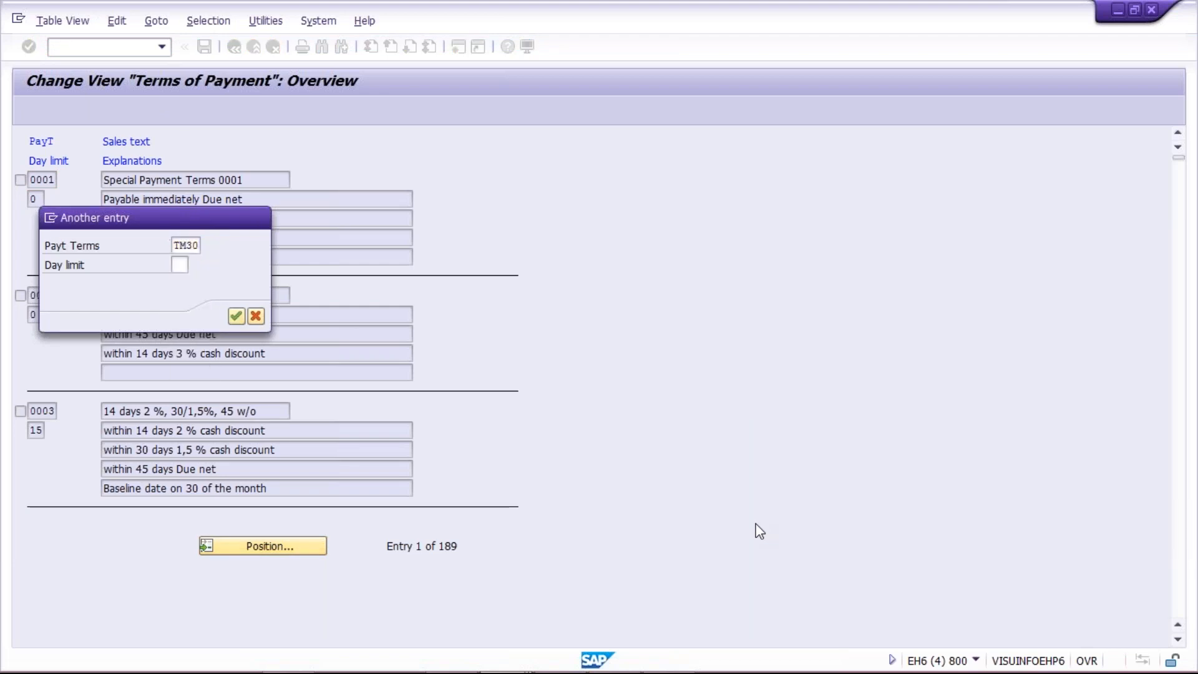
key("Return")
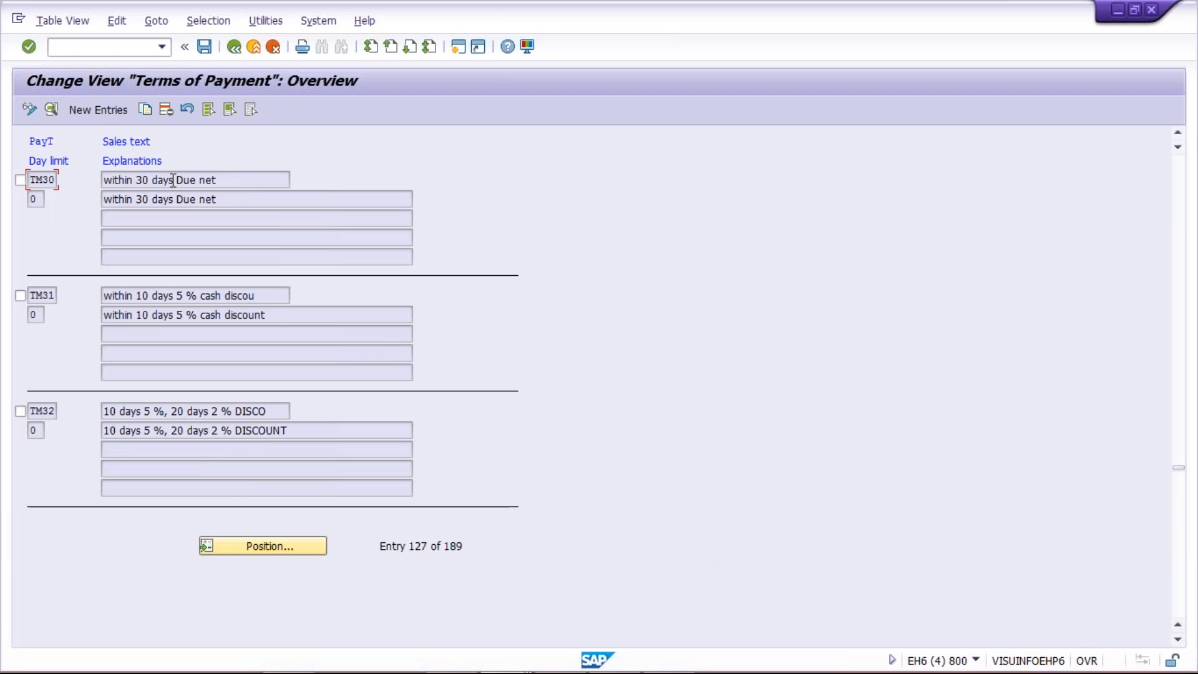
double_click(43, 179)
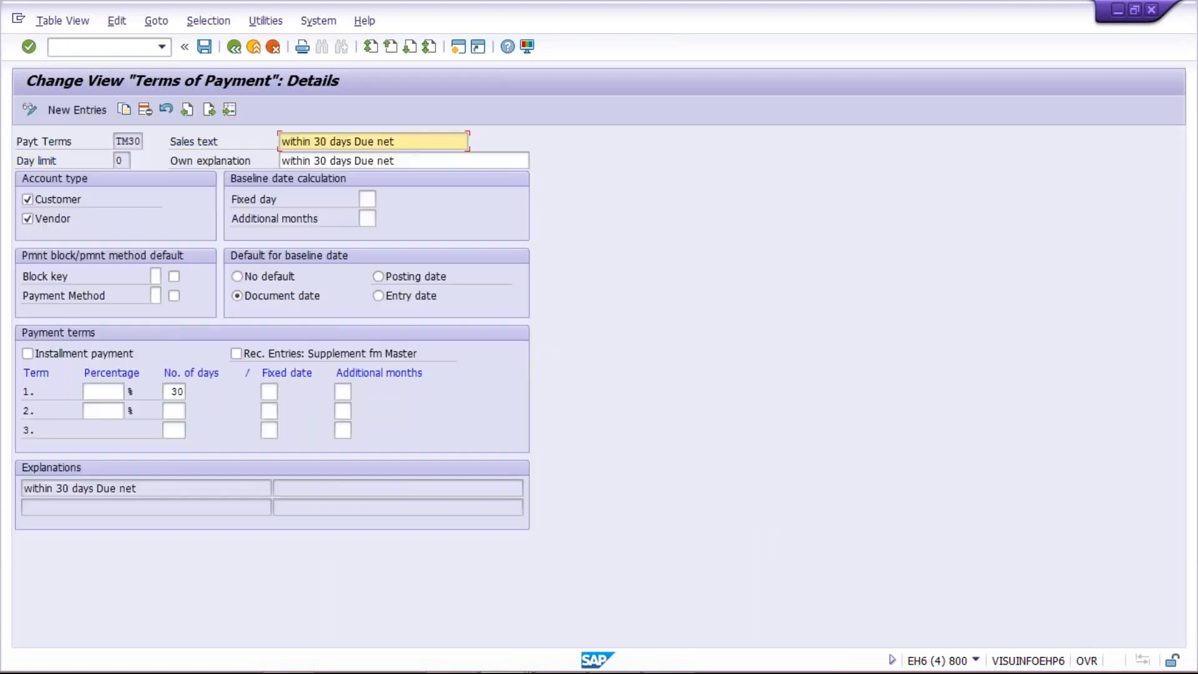
Step: Replace both the sales text and the own explanation of payment term TM30 with DO NOT USE
left_click_drag(406, 142, 217, 147)
key("Delete")
left_click(330, 172)
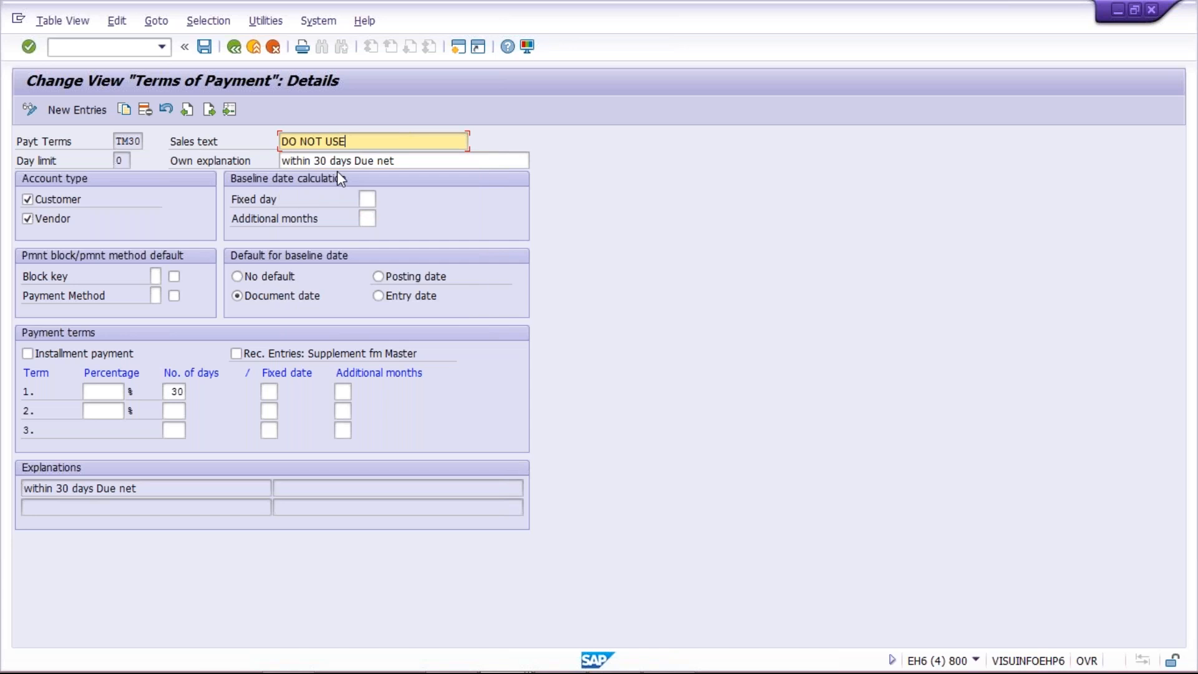
key("Tab")
key("ctrl+a")
type("DO NOT USE")
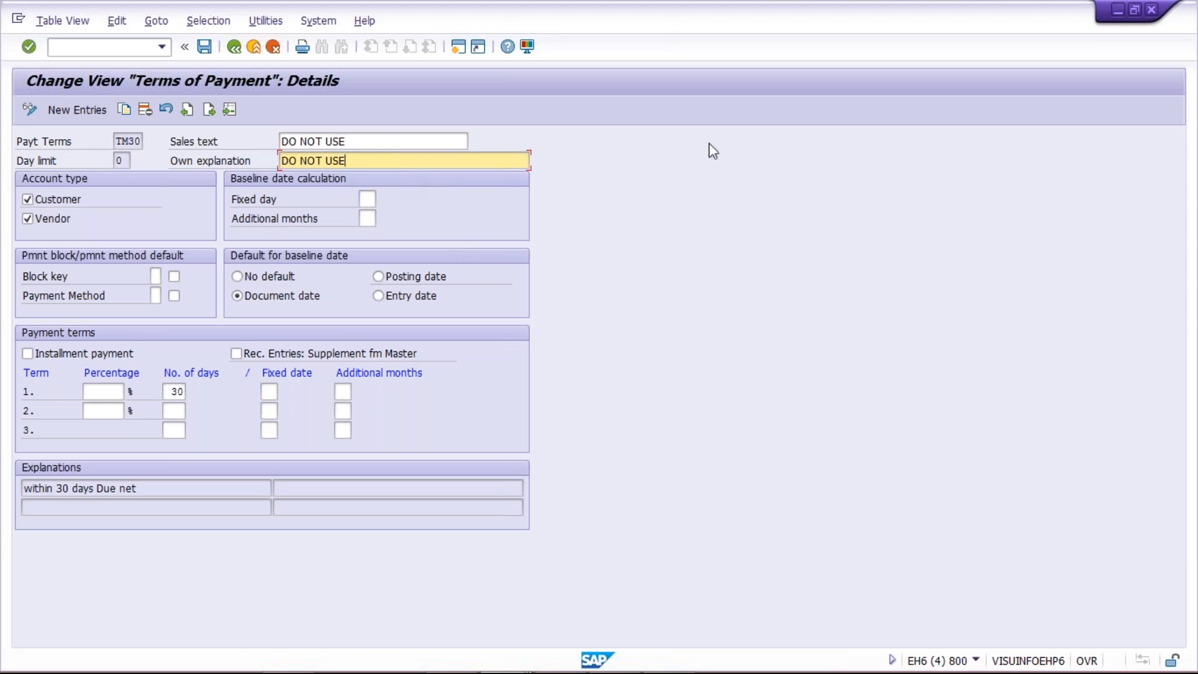
left_click(397, 144)
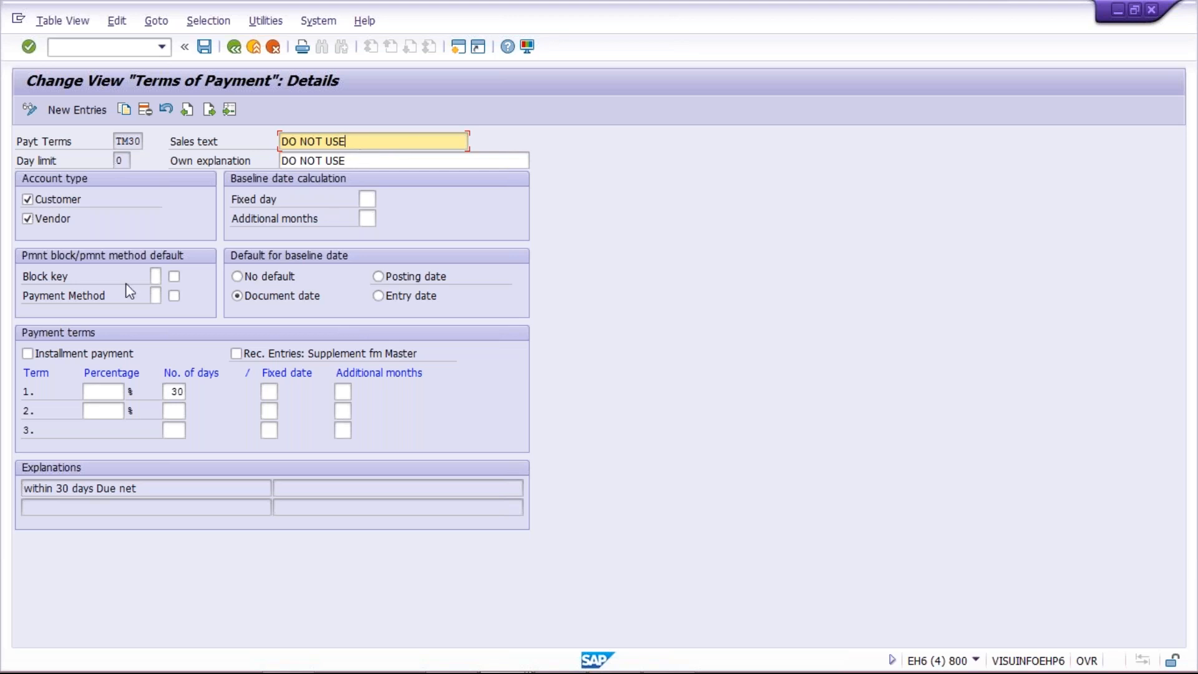
Step: Set the default block key of TM30 to A and save it to the TATA MOTOR customizing request
left_click(155, 277)
type("A")
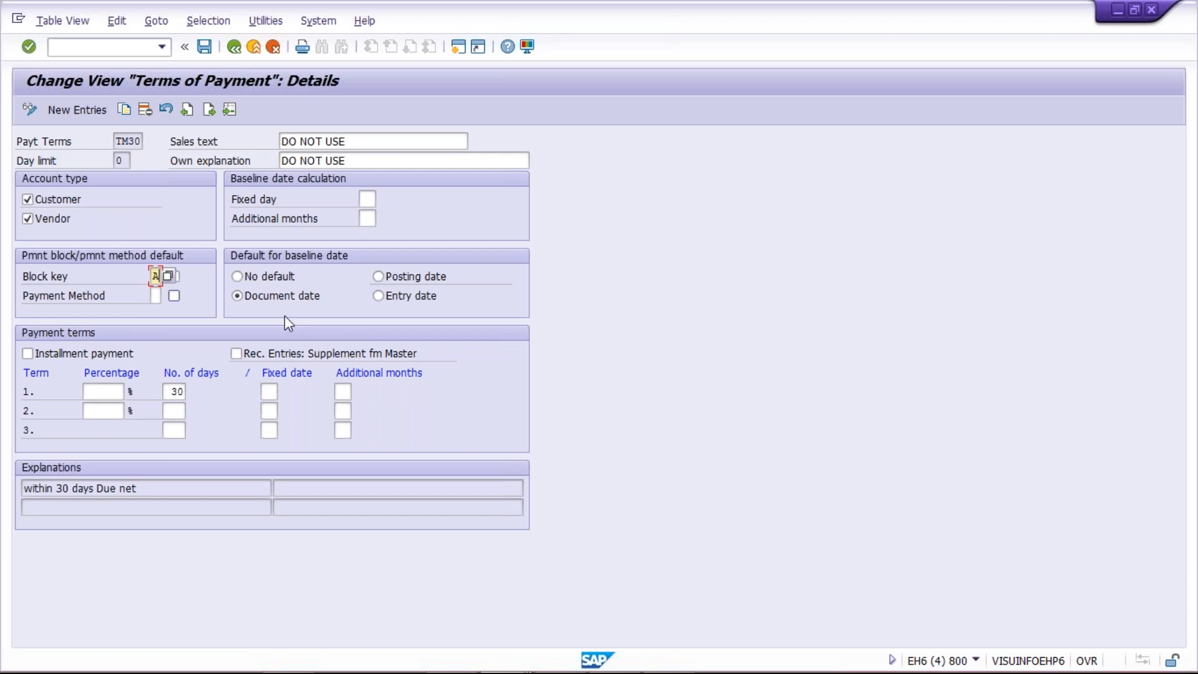
key("Return")
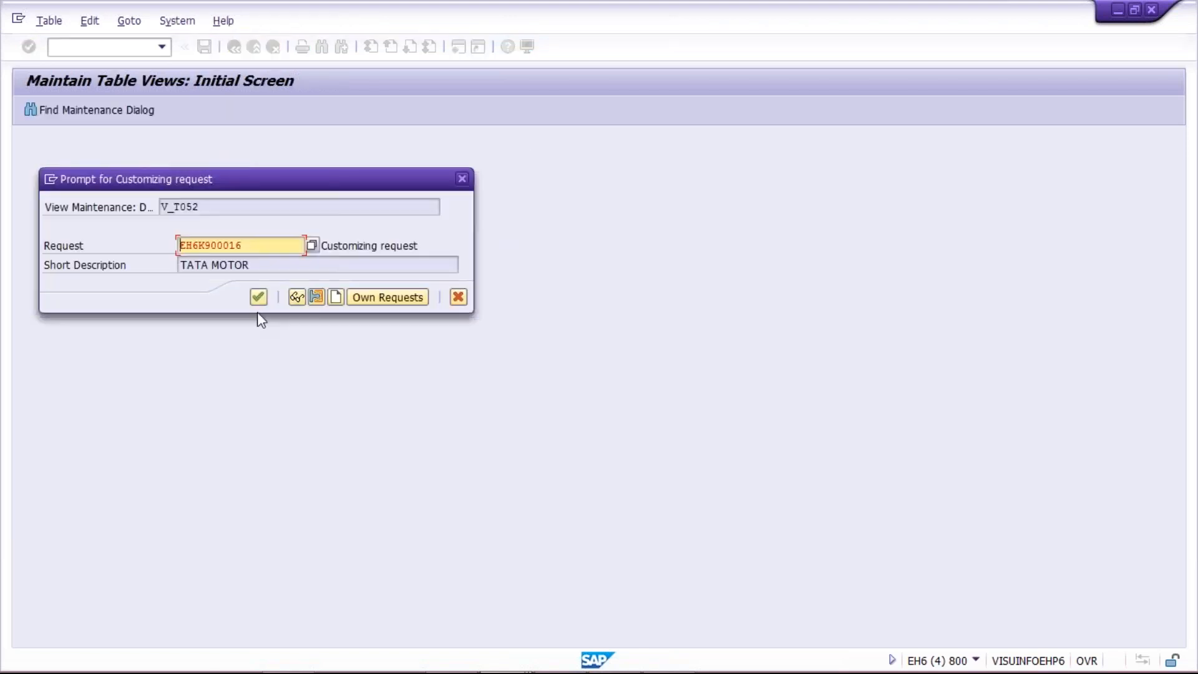
left_click(256, 298)
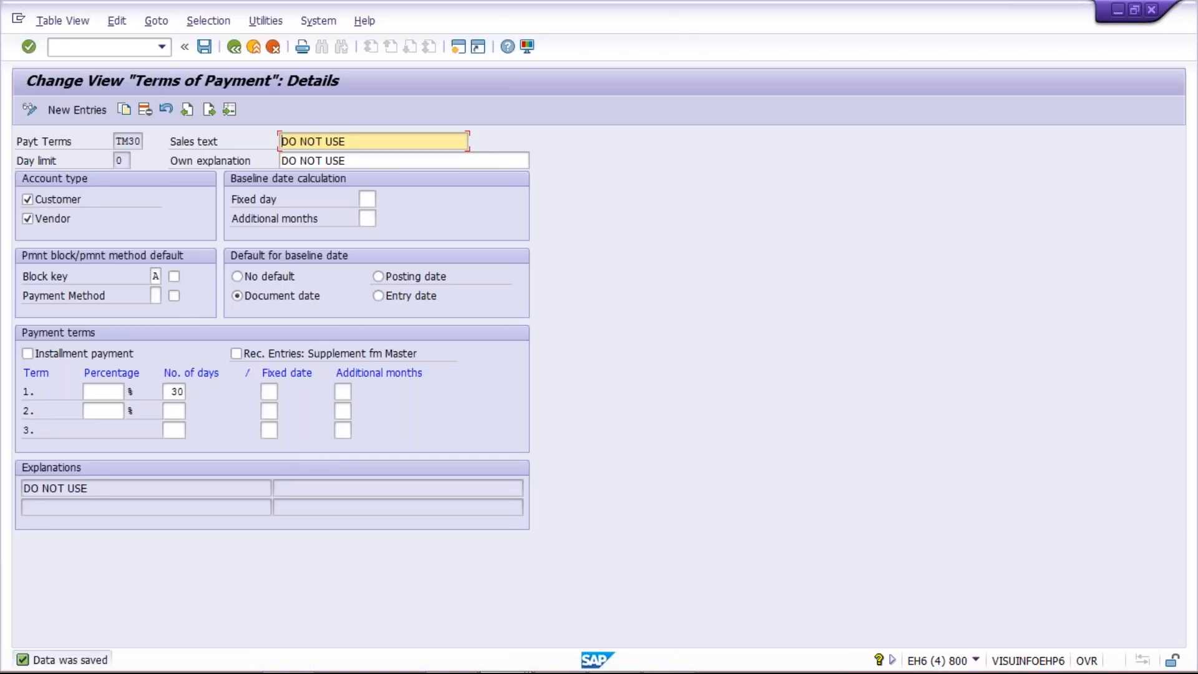
Step: In the Change Vendor session, view RAHEZA BUILDER's payment transactions and return to the initial screen
mouse_move(508, 661)
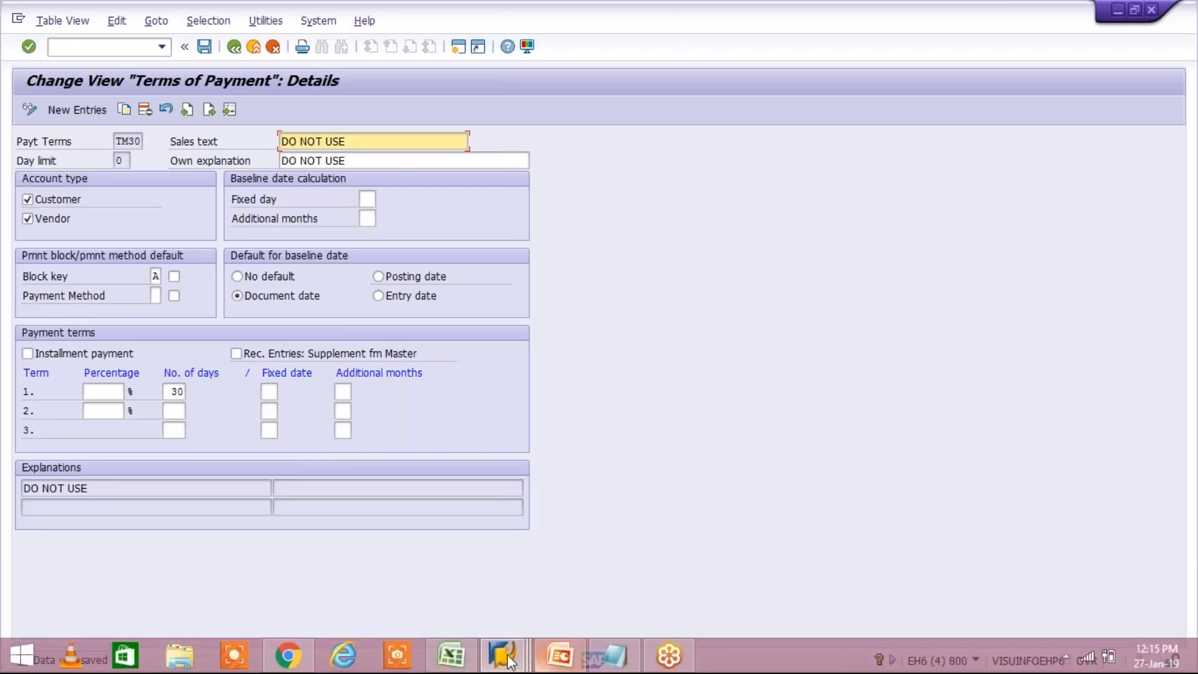
left_click(519, 639)
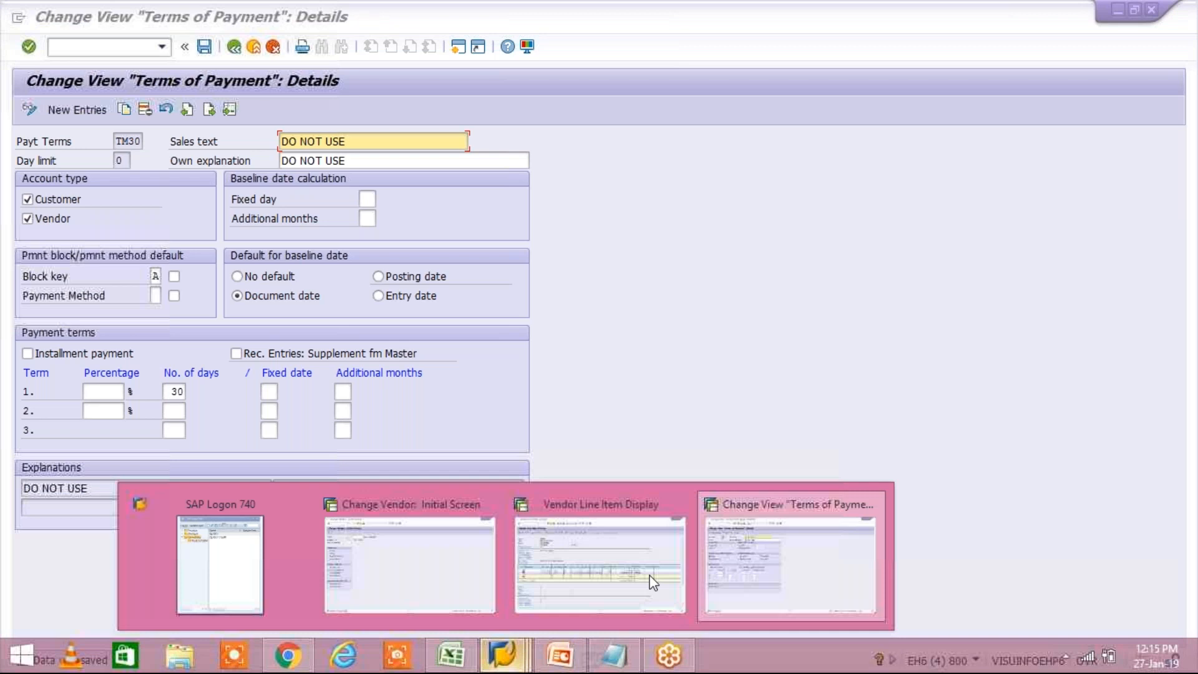
left_click(421, 563)
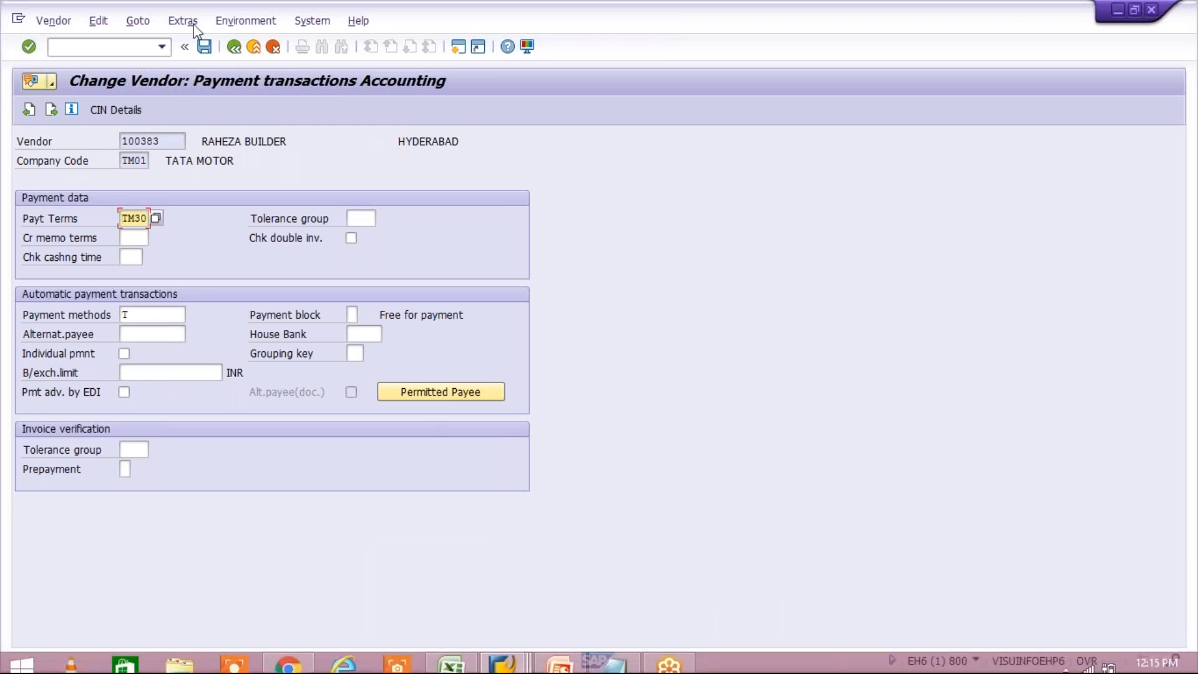
left_click(234, 47)
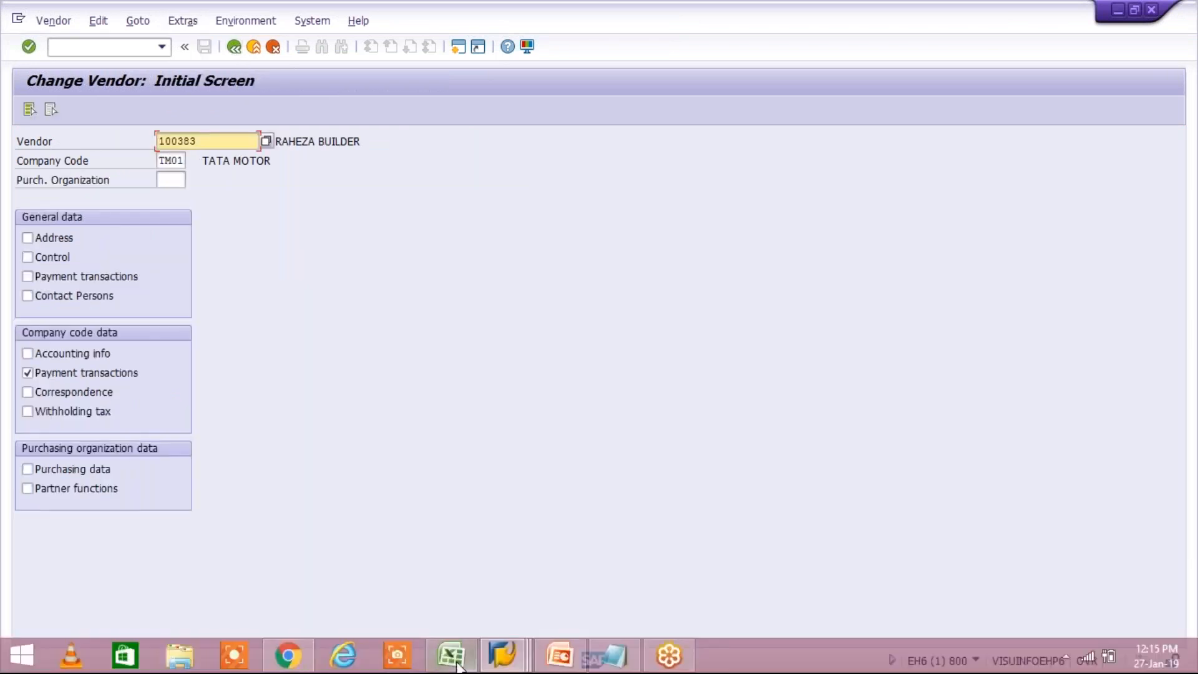
Step: In the Terms of Payment session, replace the current transaction with FB60 for entering a vendor invoice
left_click(502, 656)
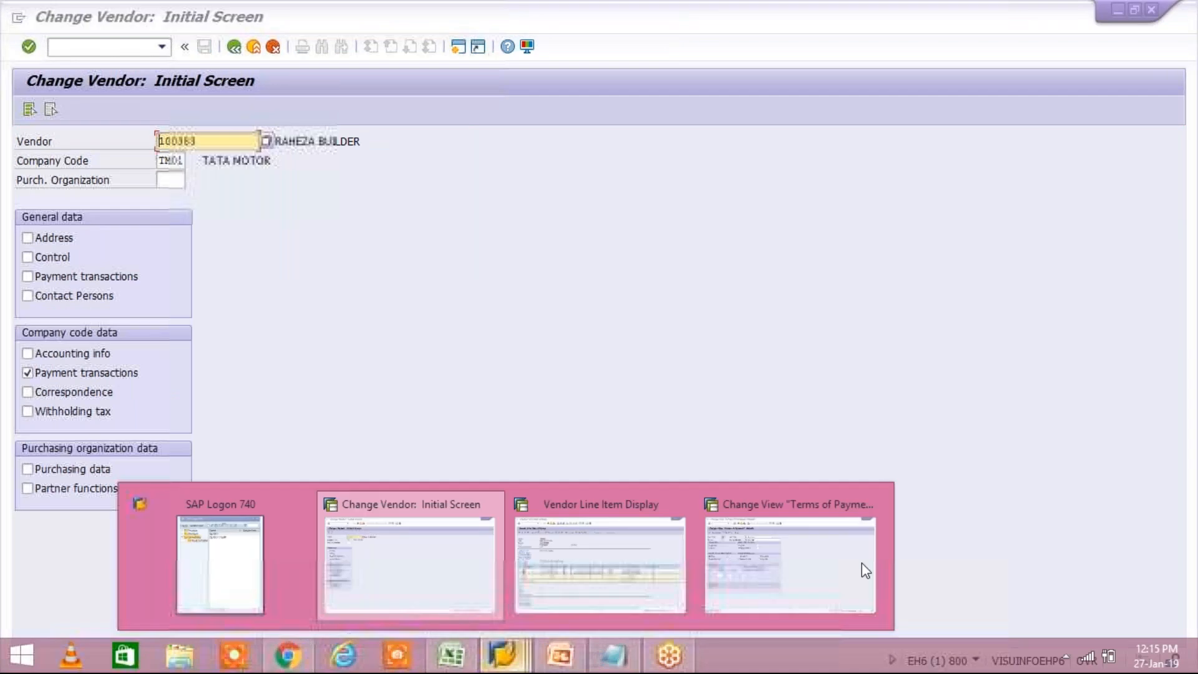
left_click(864, 569)
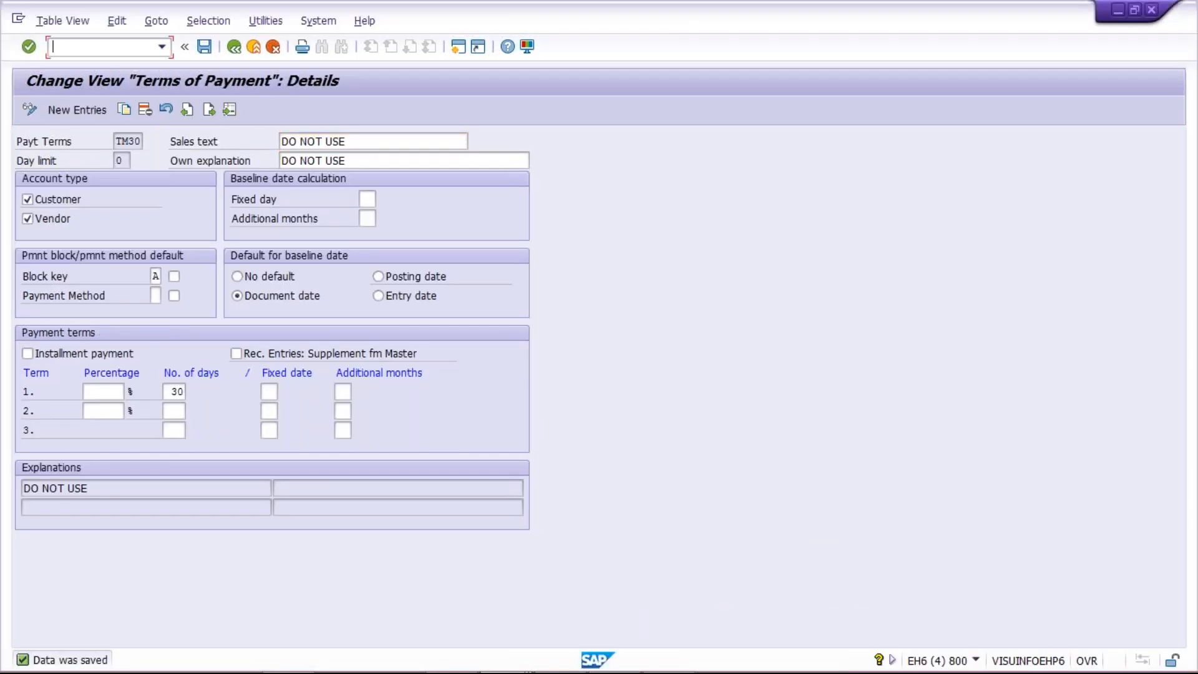
type("/NFB60")
key("Return")
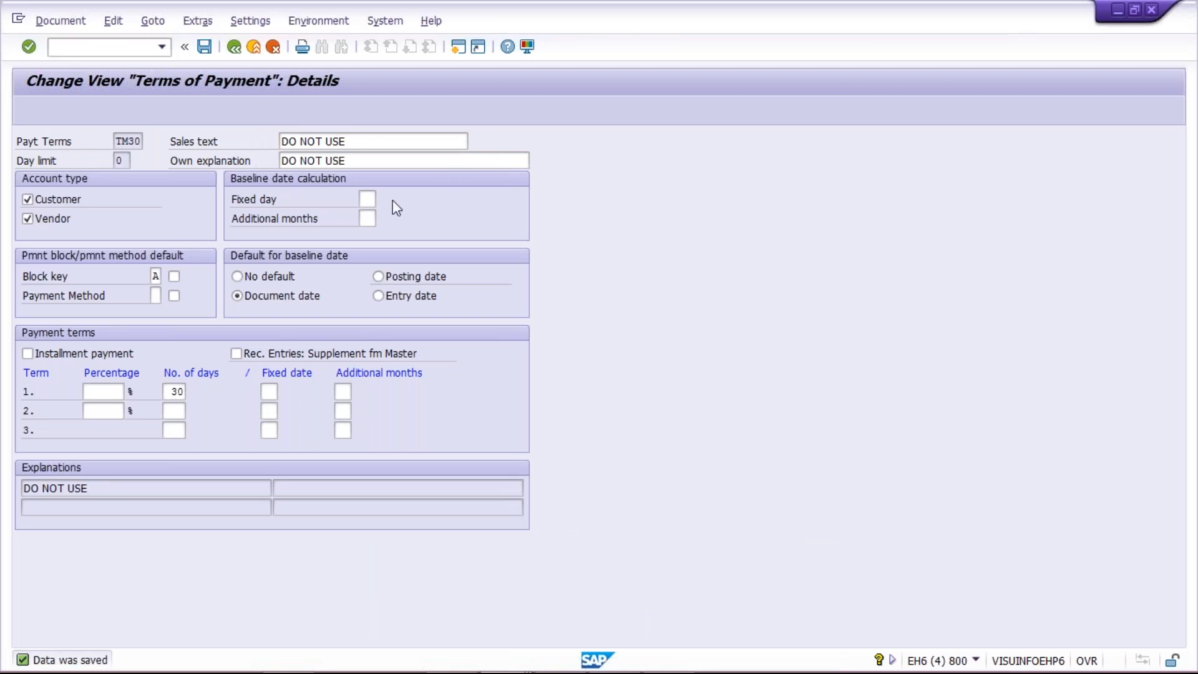
Step: Fill in the invoice header with vendor RAHEZA BUILDER, invoice date 27.01.2019 and amount 5000 INR
left_click(134, 200)
left_click(161, 215)
left_click(150, 238)
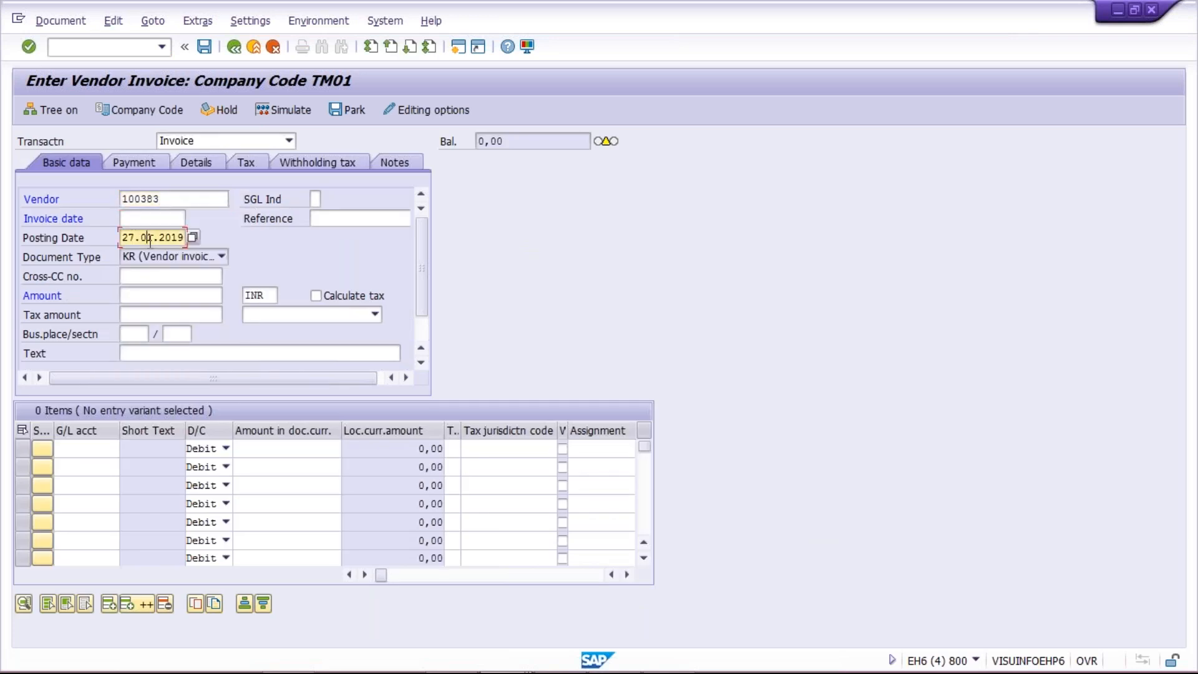
key("ctrl+c")
left_click(156, 225)
key("ctrl+v")
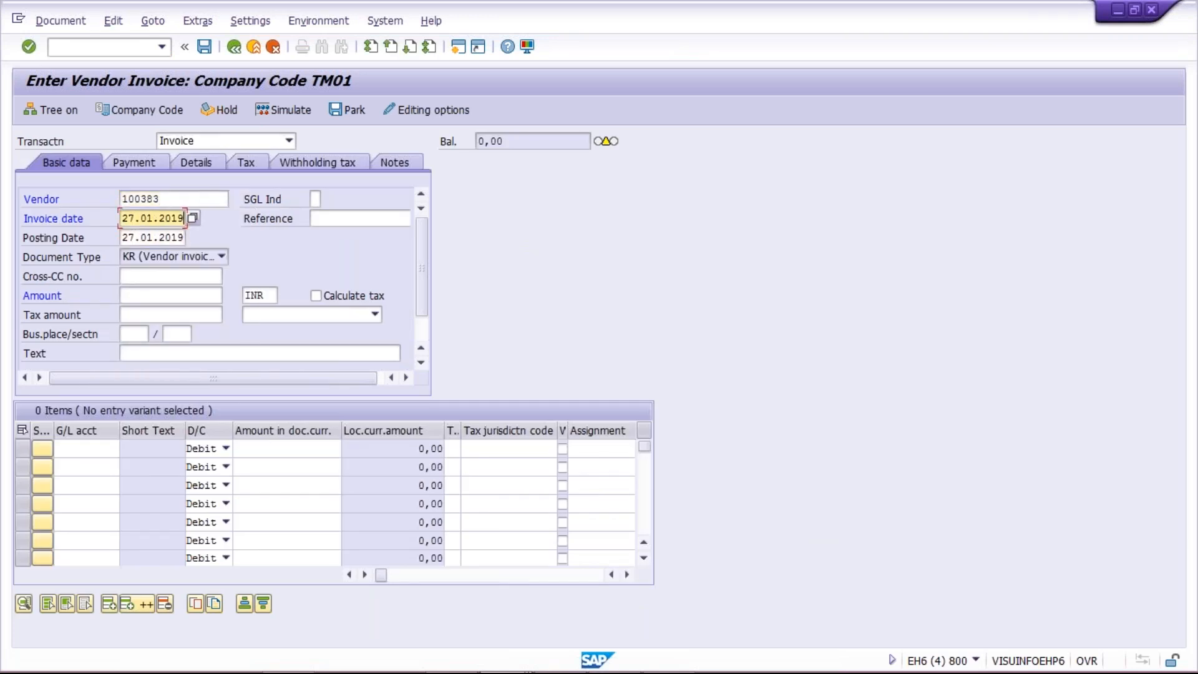
left_click(210, 300)
type("5000")
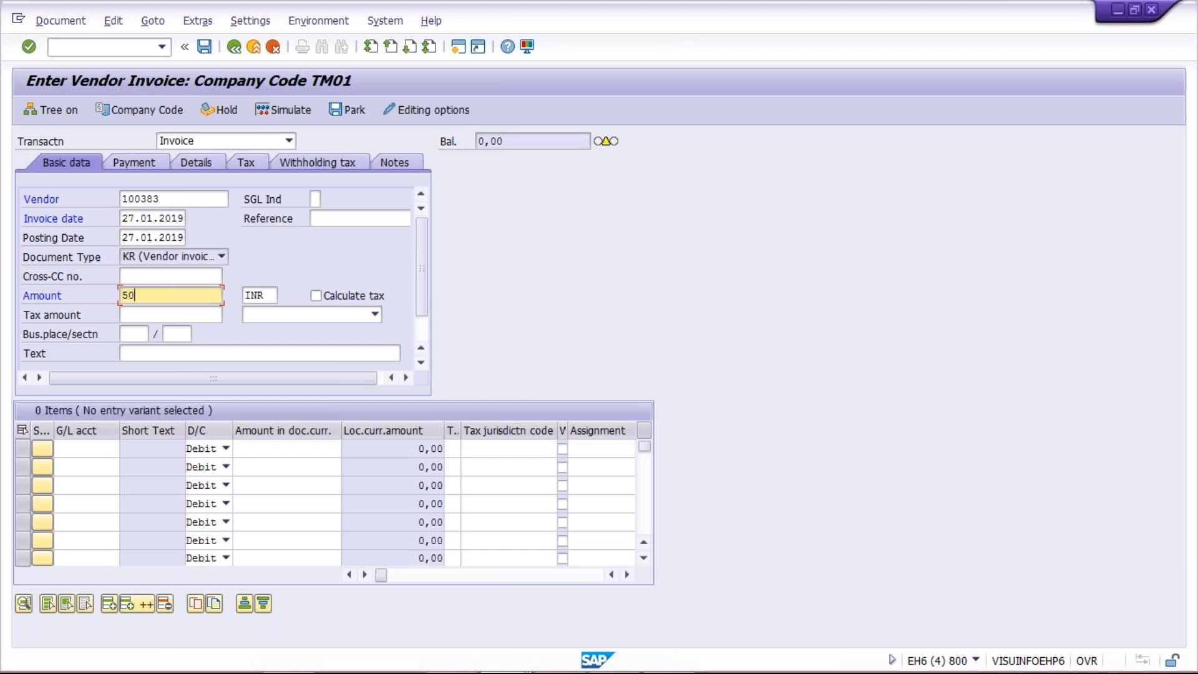
Step: Add a debit line of 5000 to G/L account 4000 and validate the invoice
left_click(88, 449)
type("4000")
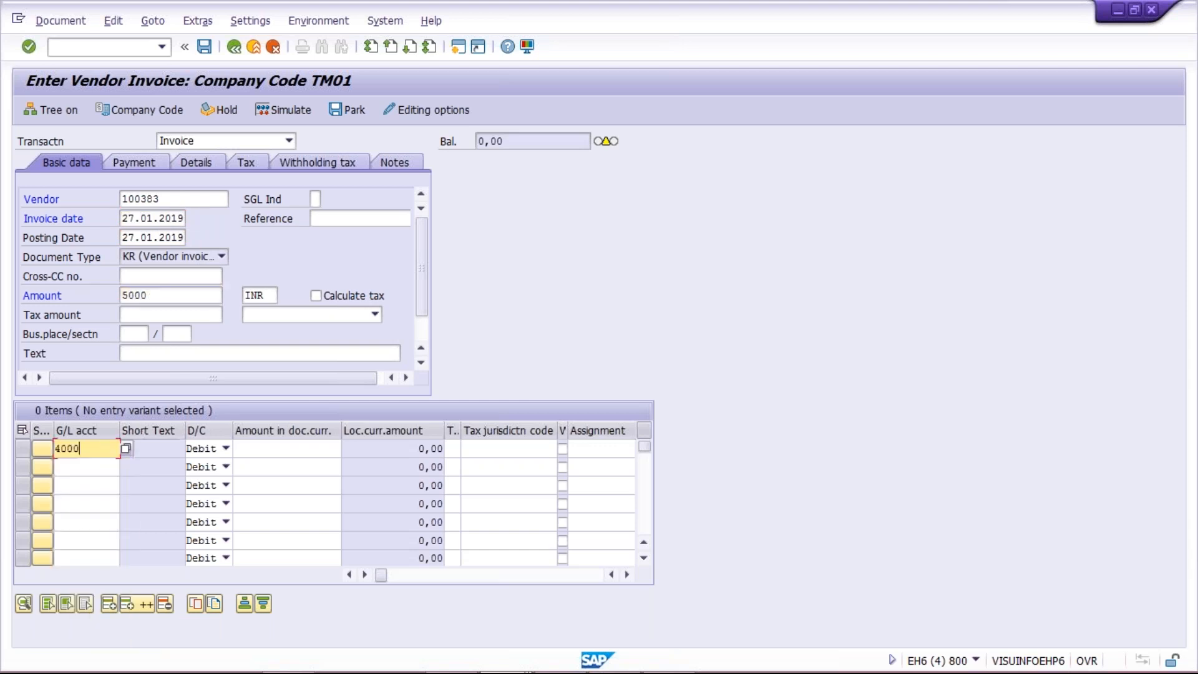
left_click(296, 446)
type("5000")
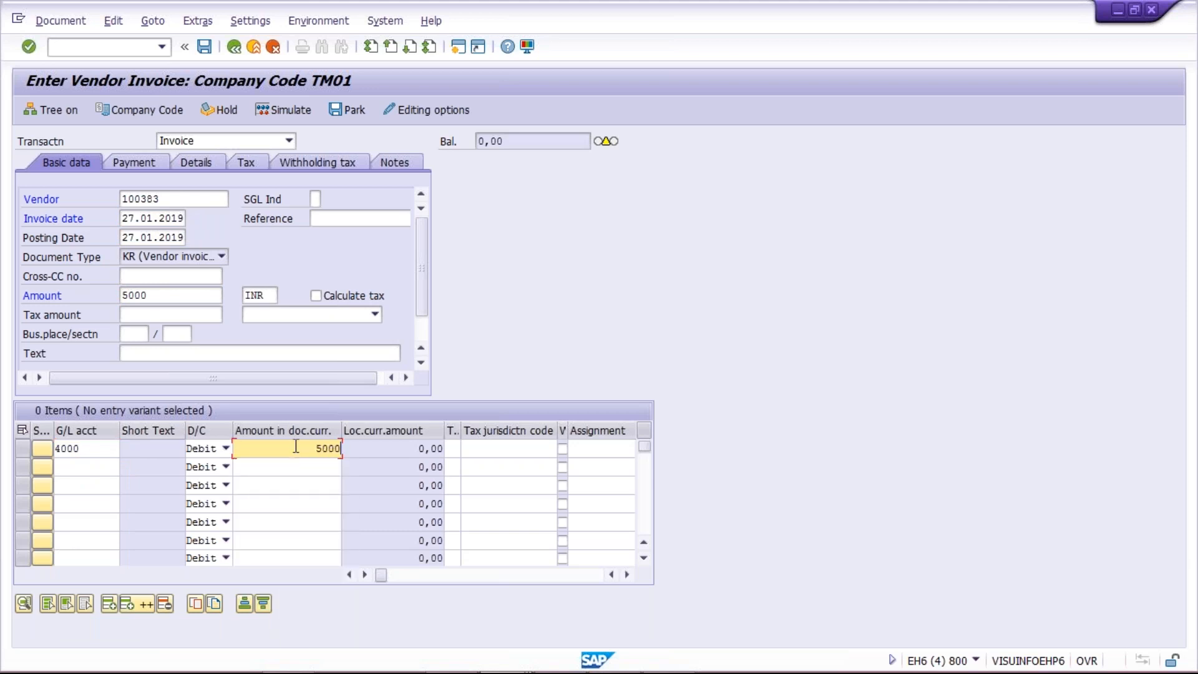
key("Return")
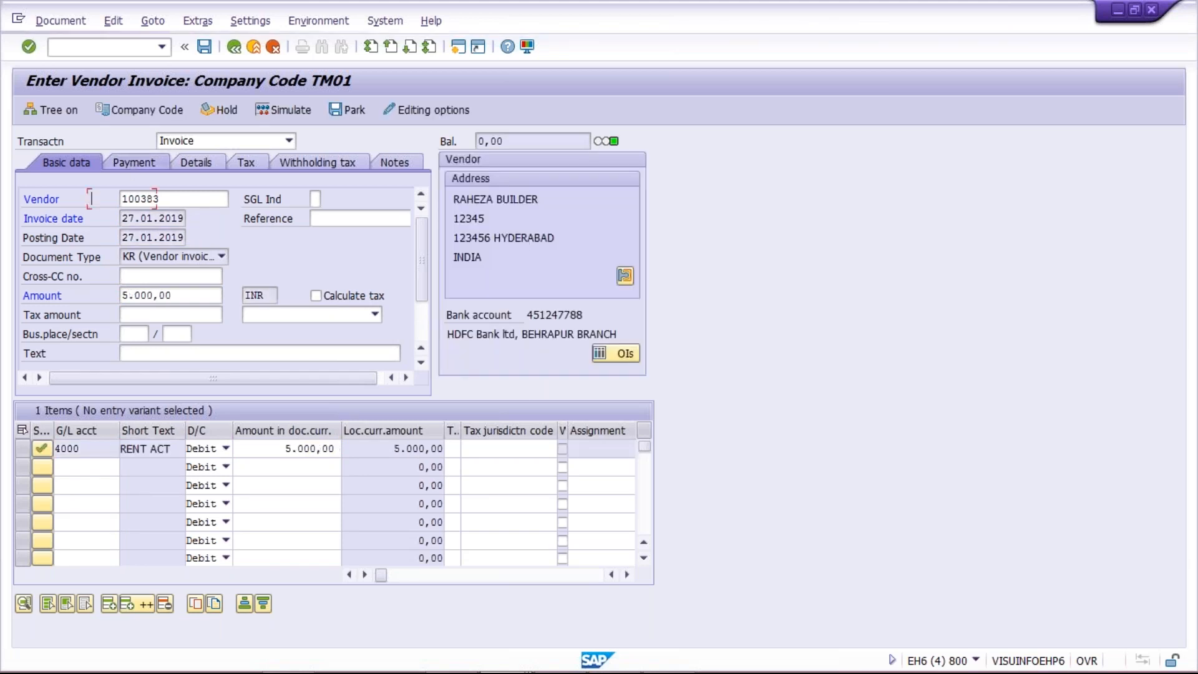
Step: Check the invoice's payment terms and payment block, then post the invoice, accepting the withholding tax section code notice
left_click(131, 162)
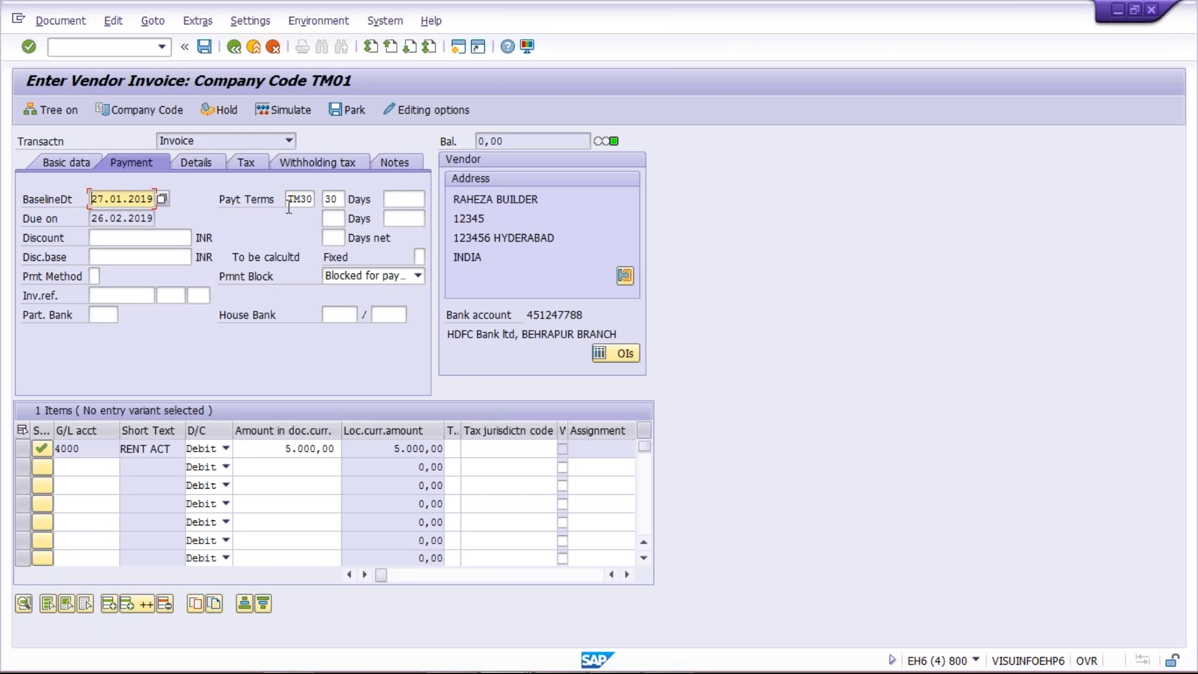
left_click(204, 46)
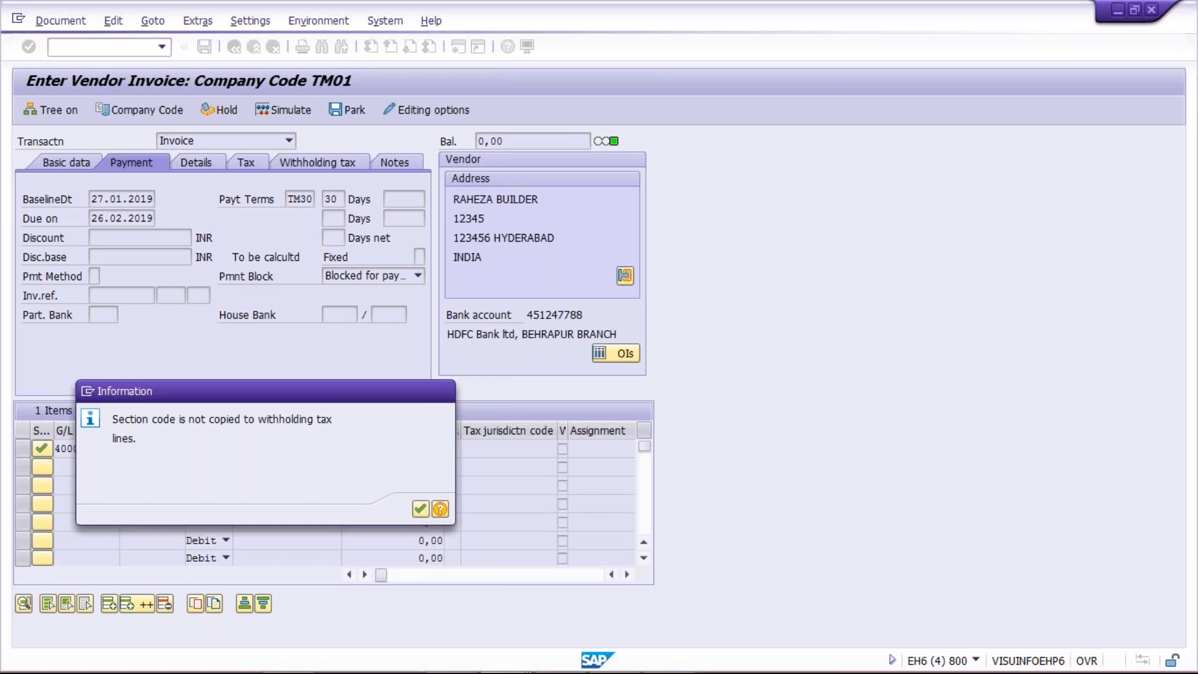
key("Return")
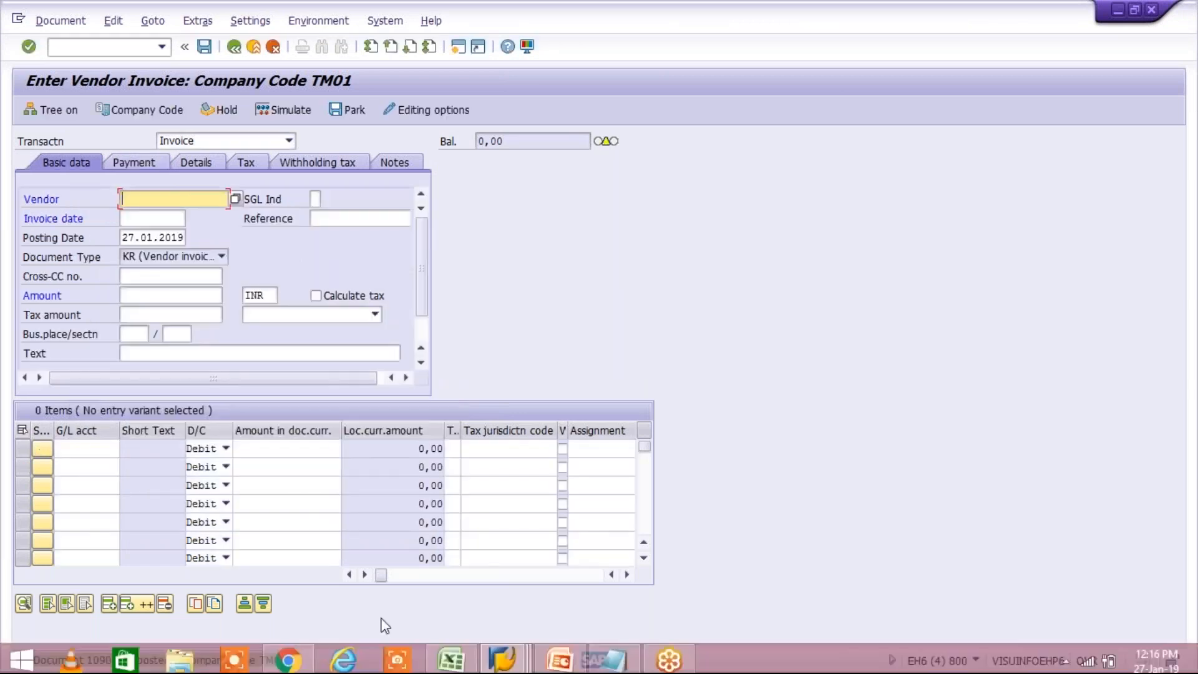
Step: Switch to the Vendor Line Item Display session and refresh the vendor's list of open items
left_click(507, 655)
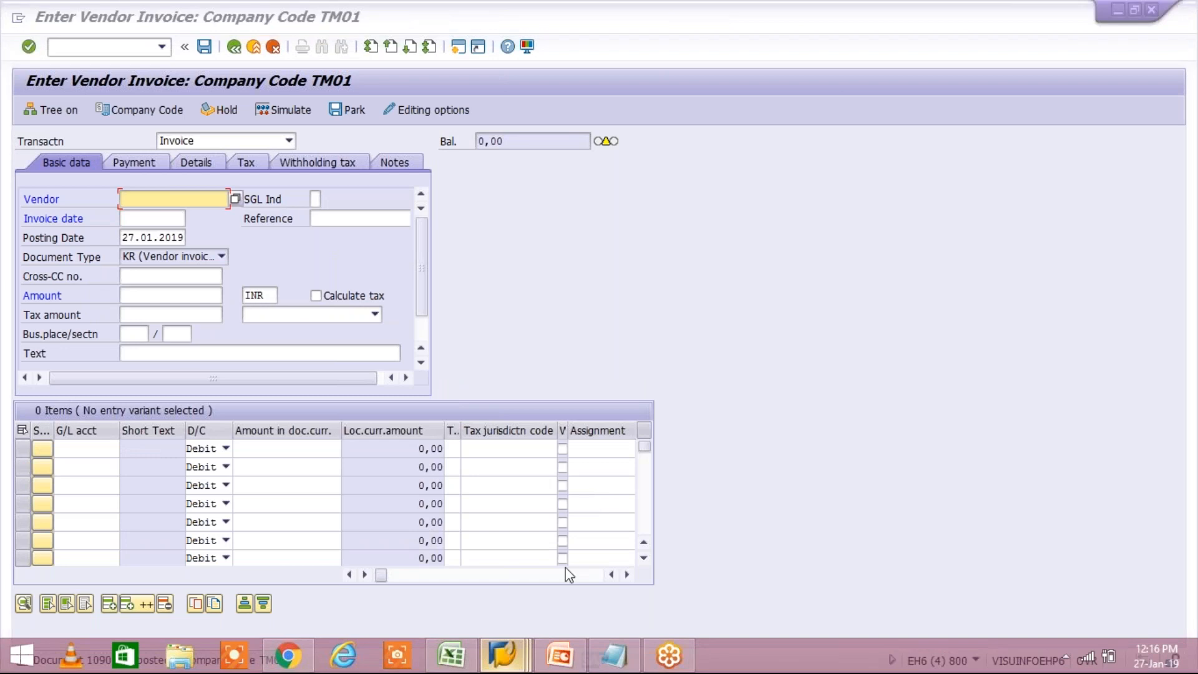
left_click(552, 562)
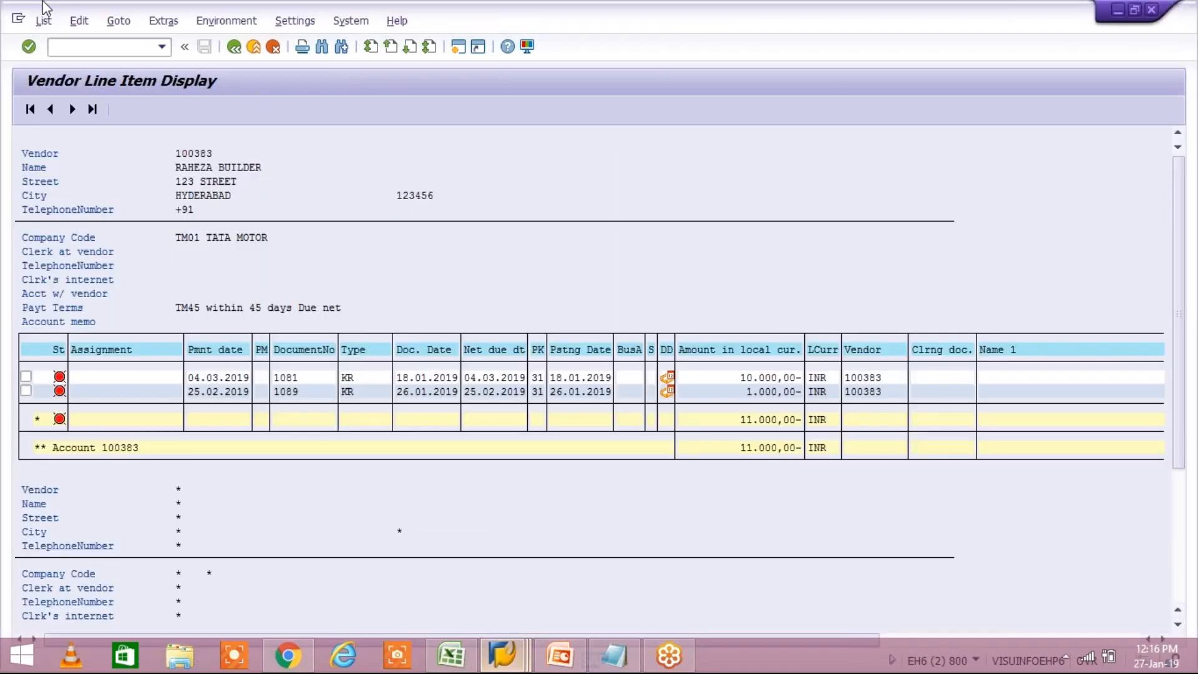
left_click(43, 21)
left_click(62, 64)
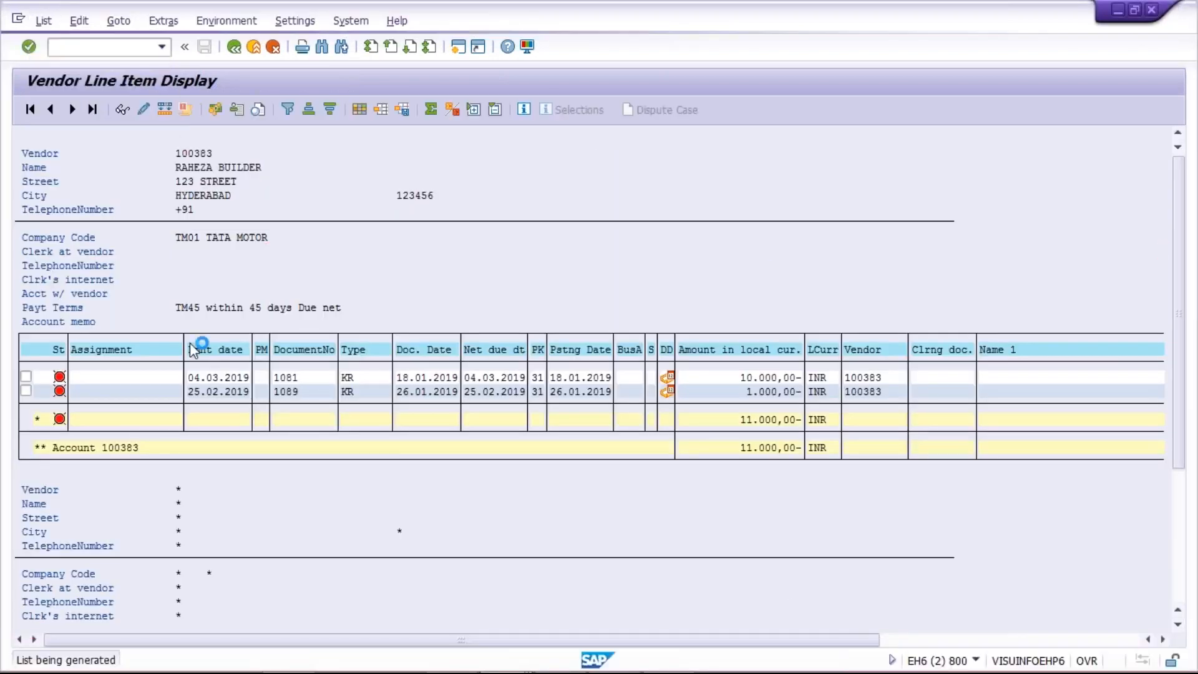
Step: Examine the newly posted invoice's amount and compare its net due date with the earlier open items
left_click(751, 409)
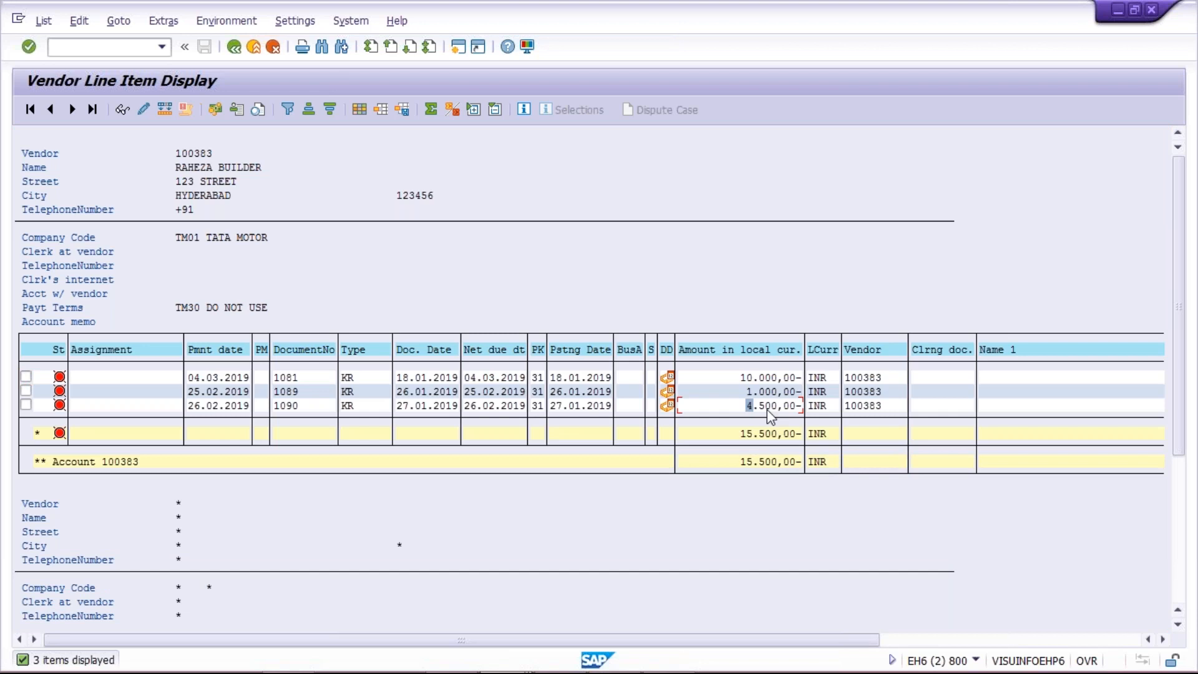
left_click(761, 407)
left_click(754, 406)
left_click(773, 407)
left_click(468, 405)
left_click(486, 410)
left_click(481, 391)
left_click(750, 394)
left_click(470, 407)
Step: In the Enter Vendor Invoice session, replace the current transaction with F110 for automatic payments
mouse_move(493, 664)
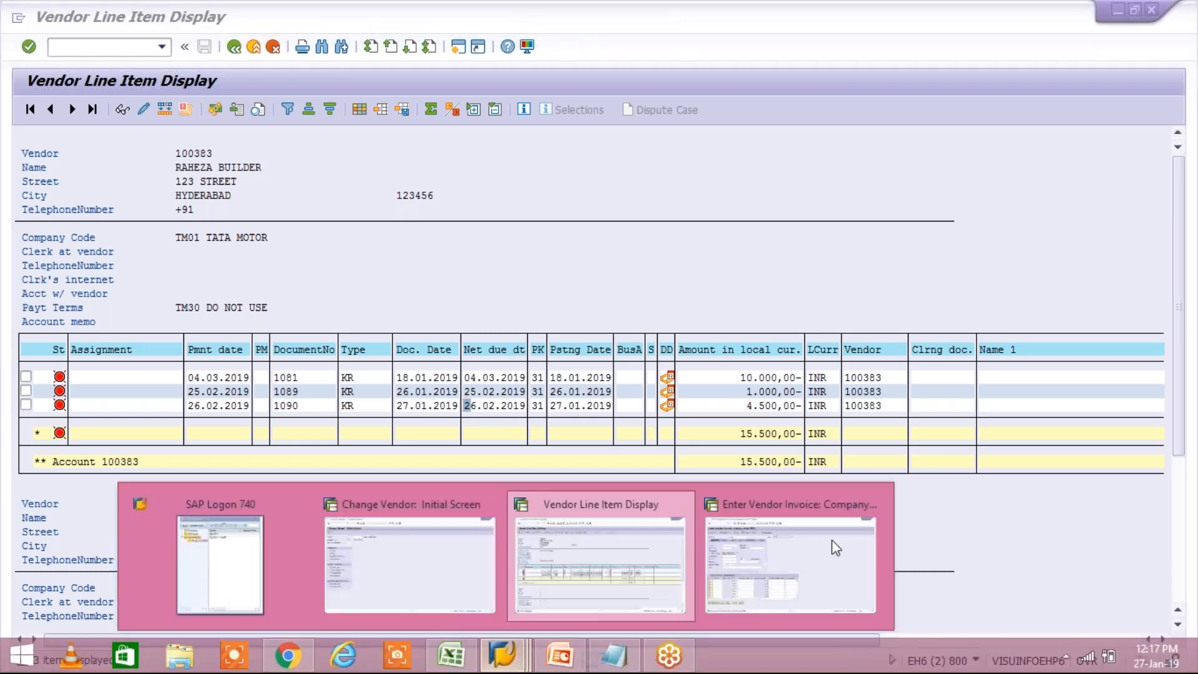
left_click(833, 540)
key("ctrl+slash")
type("/NF110")
key("Return")
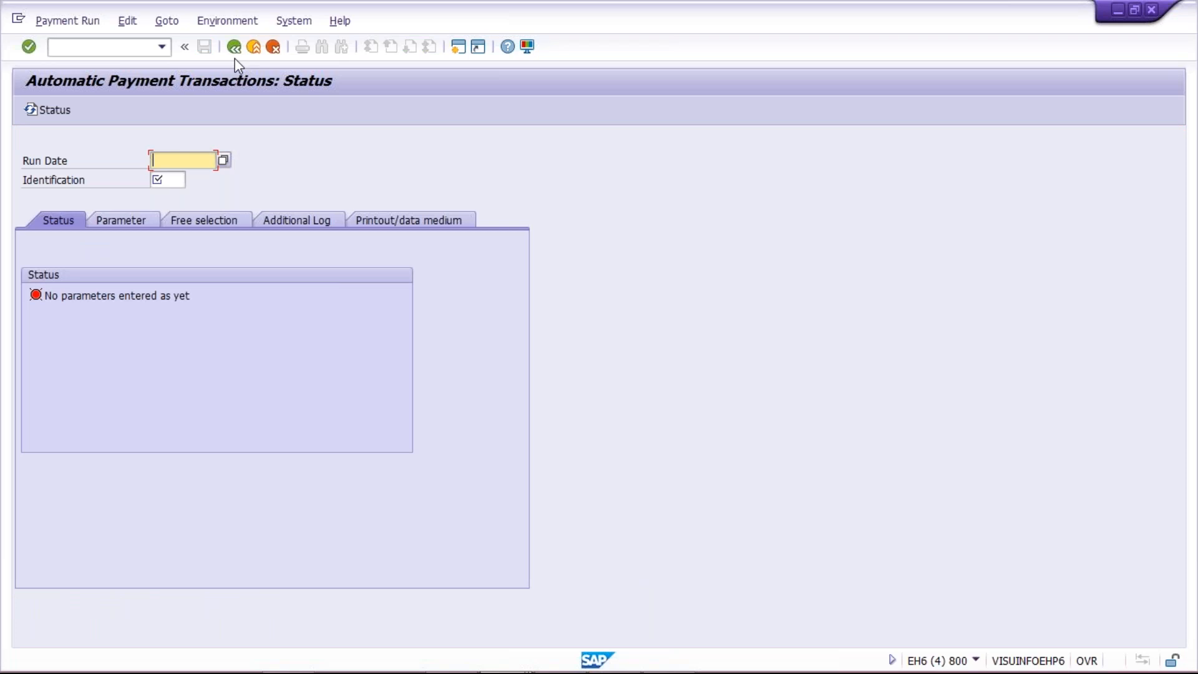
Step: Check the new invoice's net due date, and give the payment run the date 27.02.2019 and identification TM01A
left_click(235, 55)
left_click(488, 405)
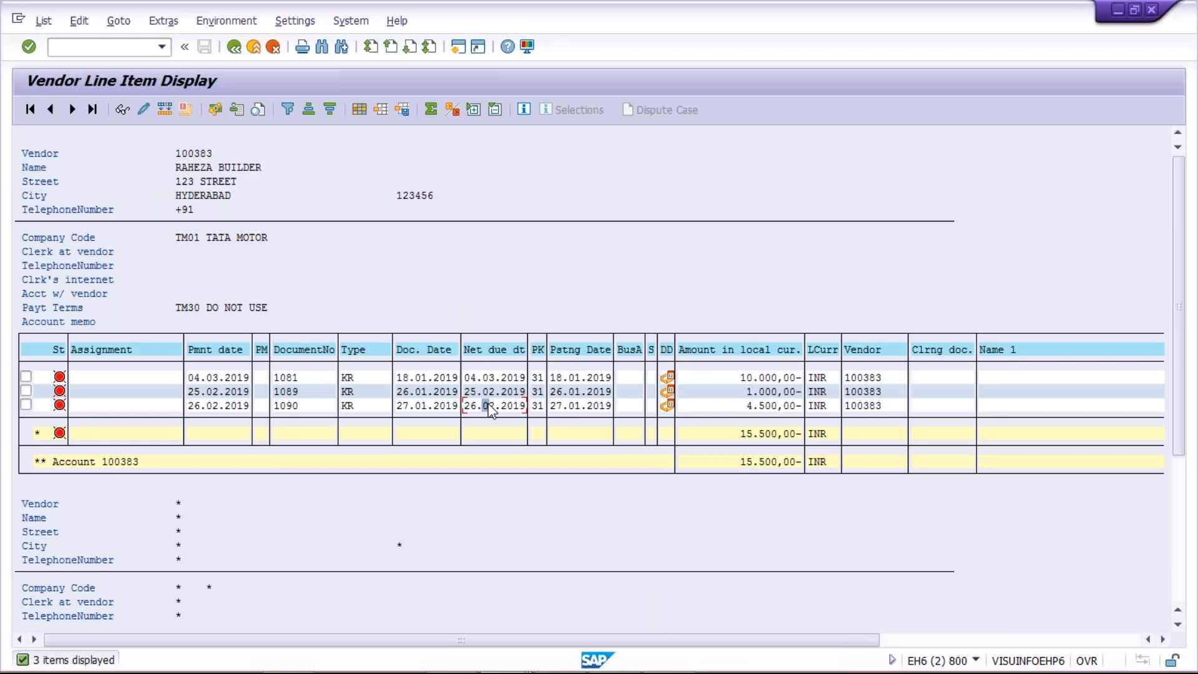
left_click(513, 408)
key("alt+Tab")
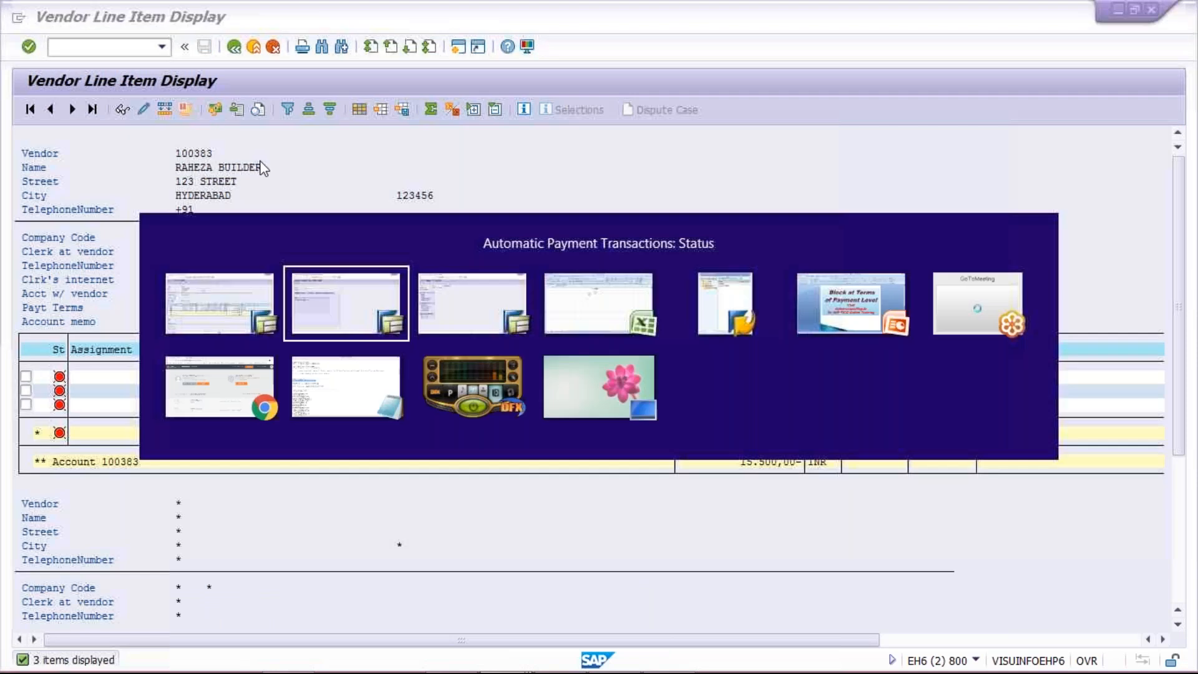
type("27.0")
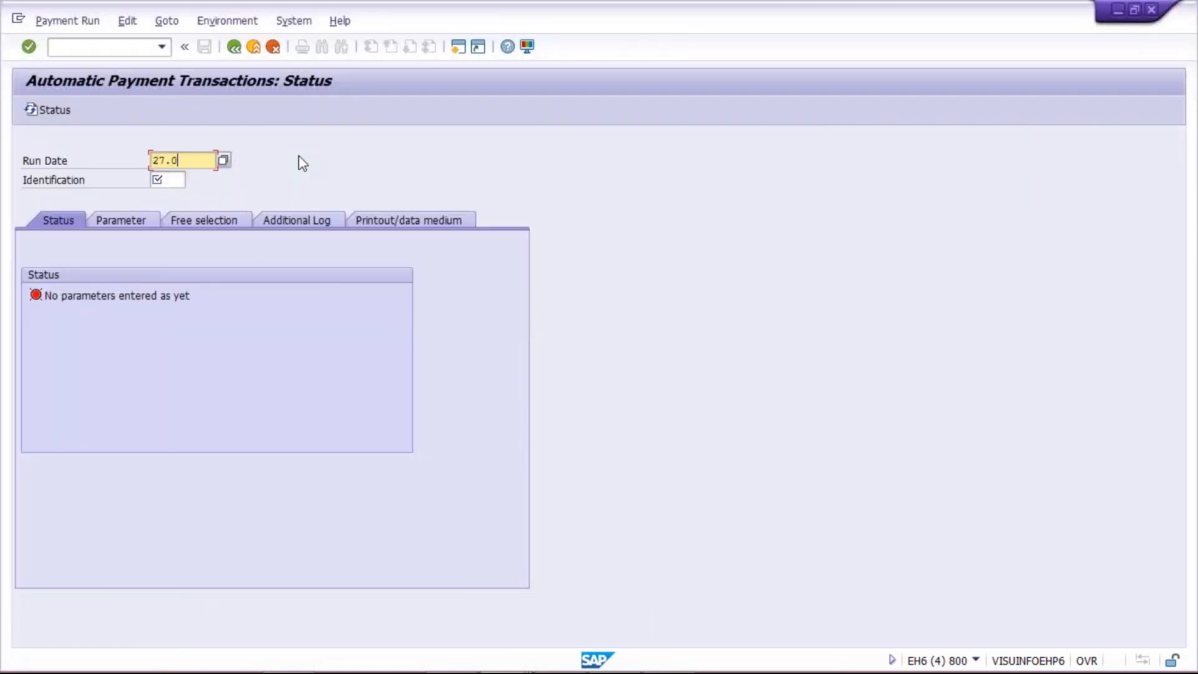
type("2.2019")
left_click(176, 182)
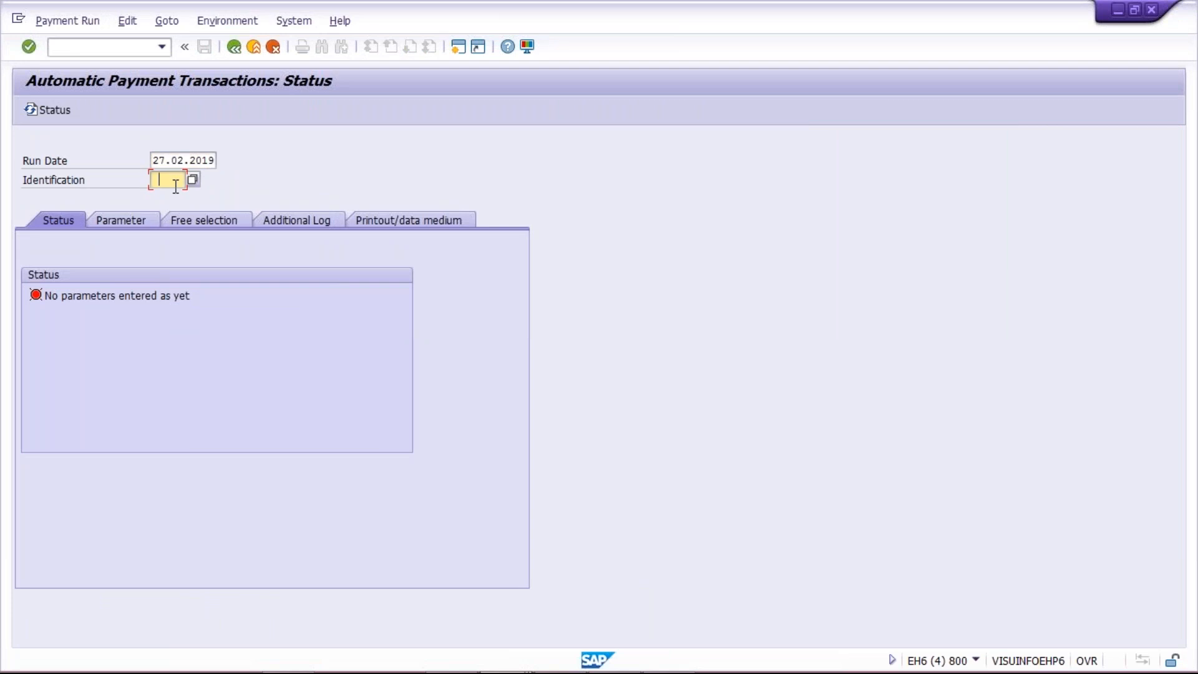
left_click(176, 194)
Step: In the payment run parameters, enter company code TM01 with payment method T
left_click(124, 218)
left_click(294, 333)
type("TM01A")
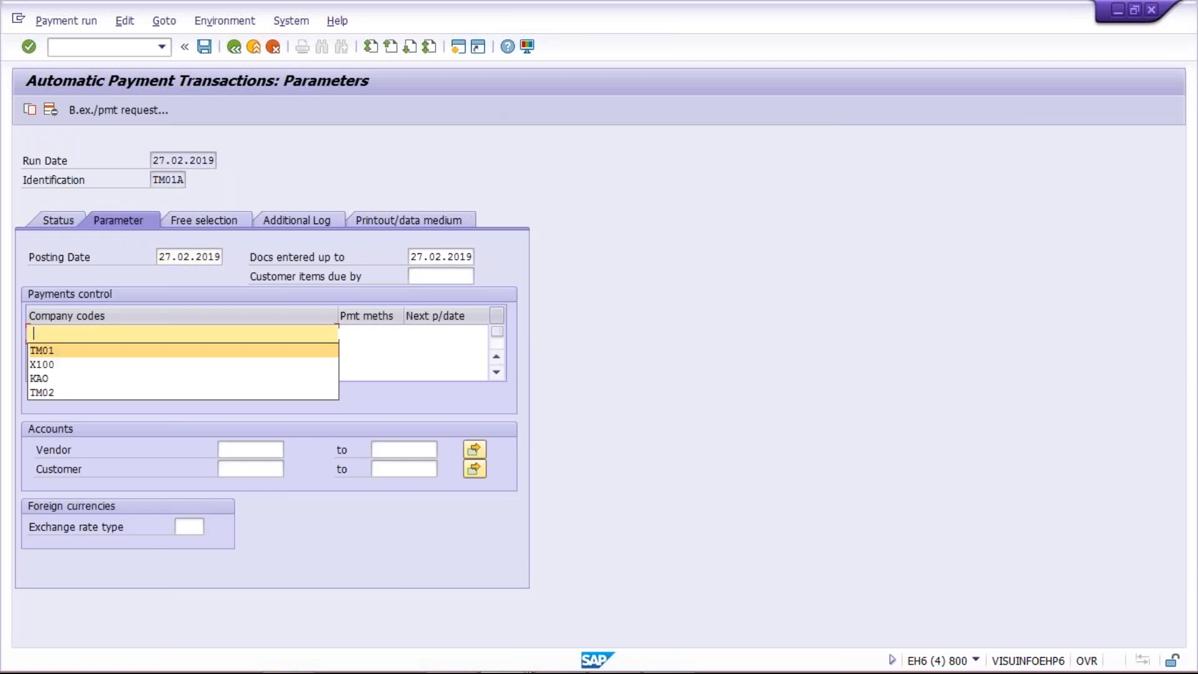
left_click(374, 334)
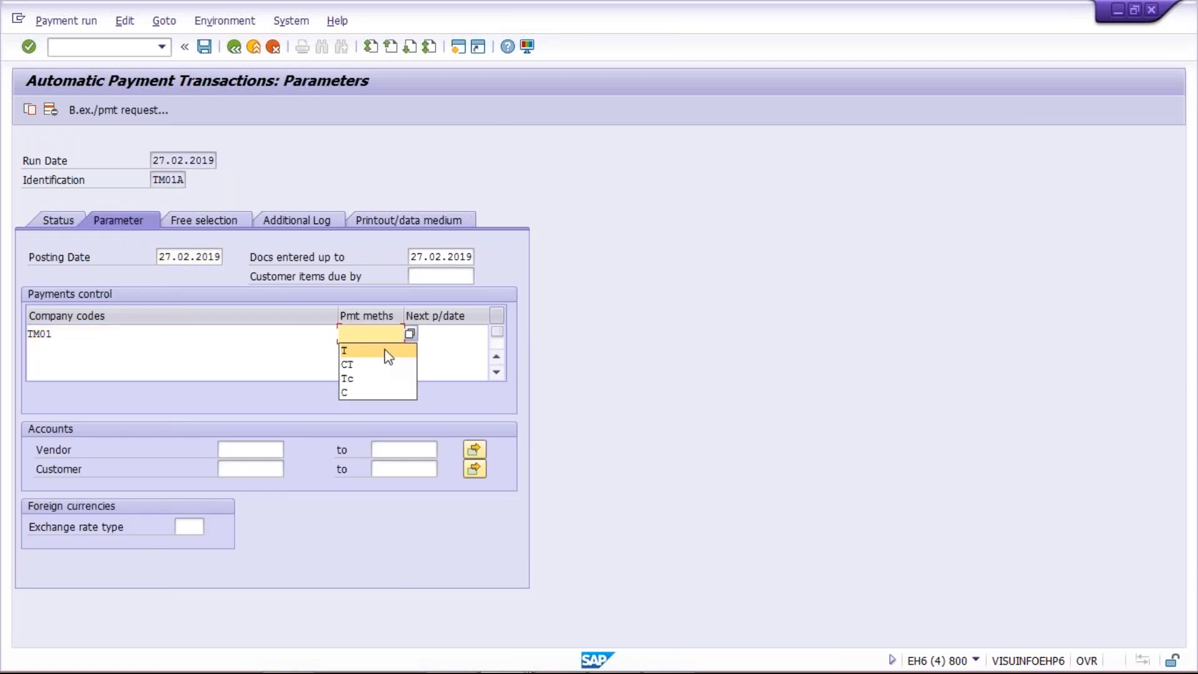
left_click(384, 350)
Step: Set the next payment date to 28.02.2019 and limit the run to the account of vendor RAHEZA BUILDER
left_click(467, 333)
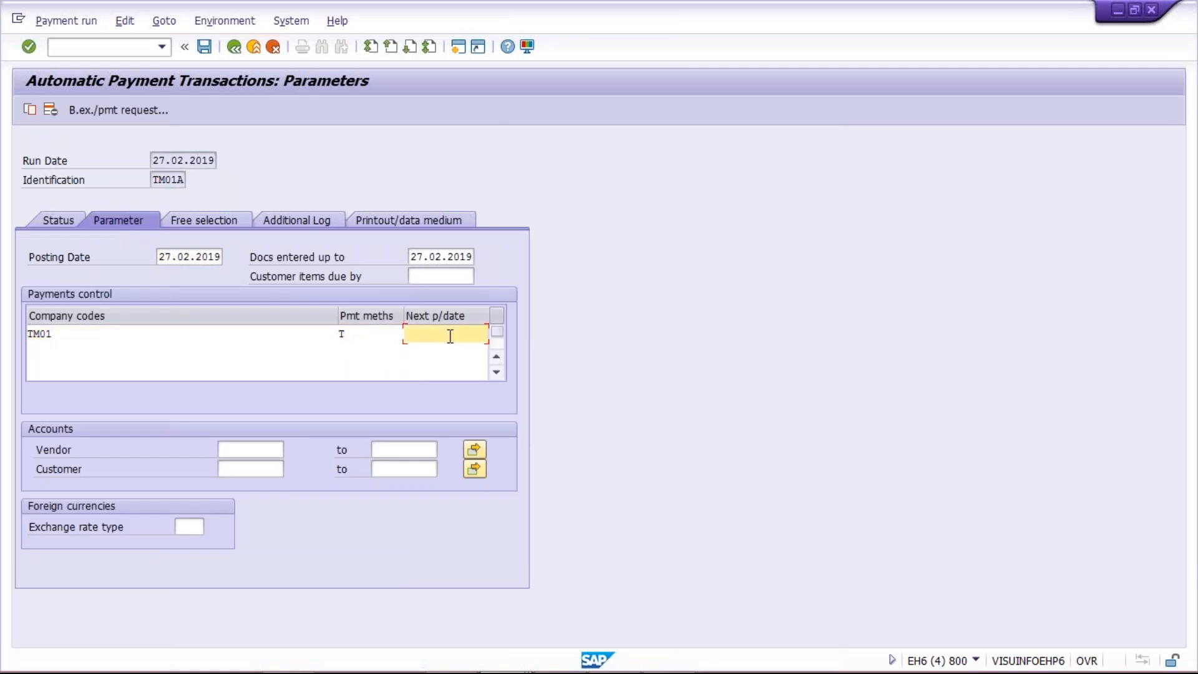
type("30.")
key("BackSpace")
key("BackSpace")
key("BackSpace")
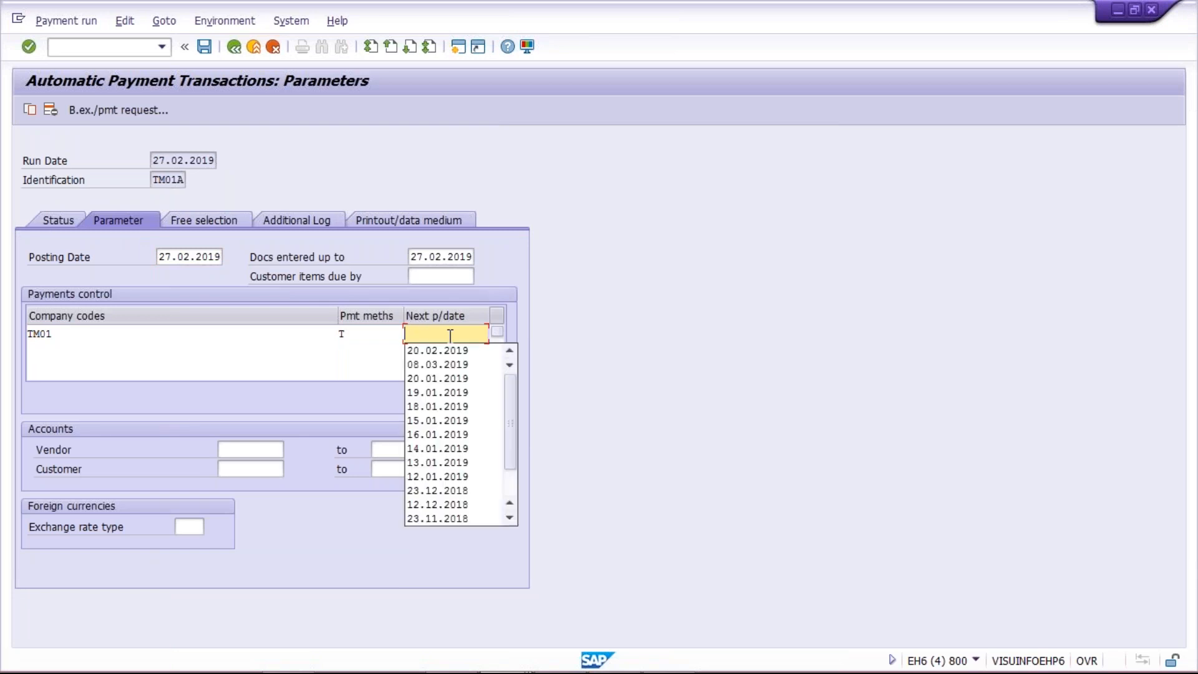
type("28.")
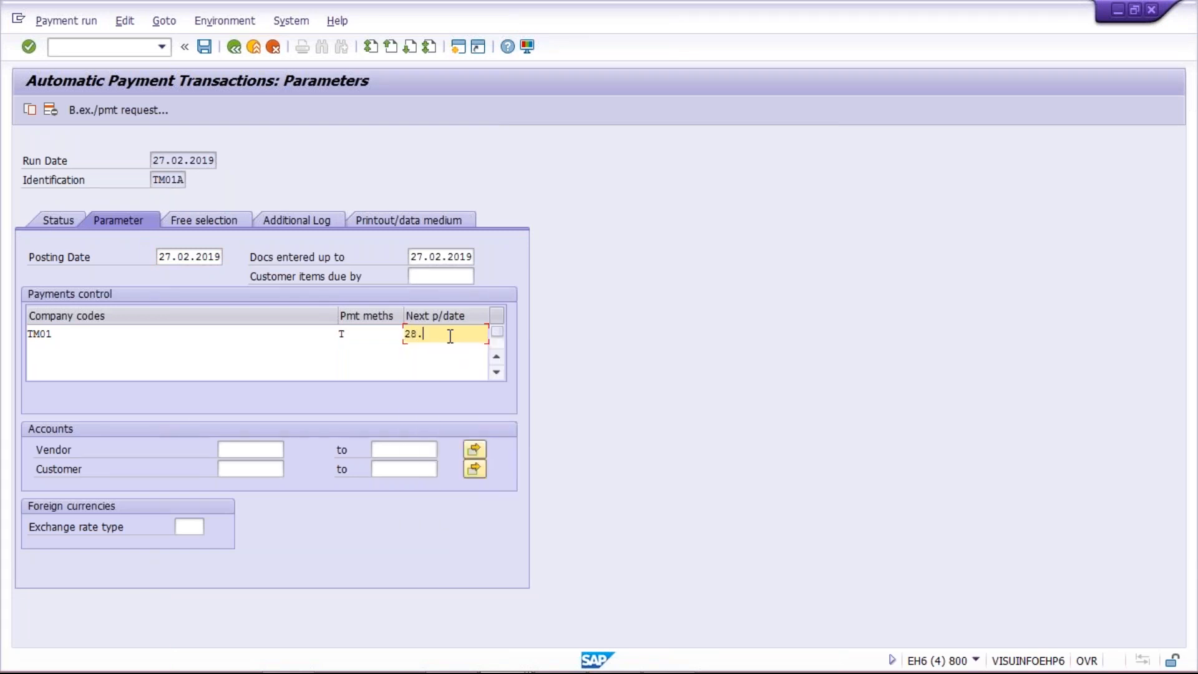
type("02.2019")
left_click(265, 448)
key("Down")
key("Return")
Step: Enable additional logging of due date check, payment method selection in all cases and payment document line items for the vendor, and save the parameters
left_click(285, 218)
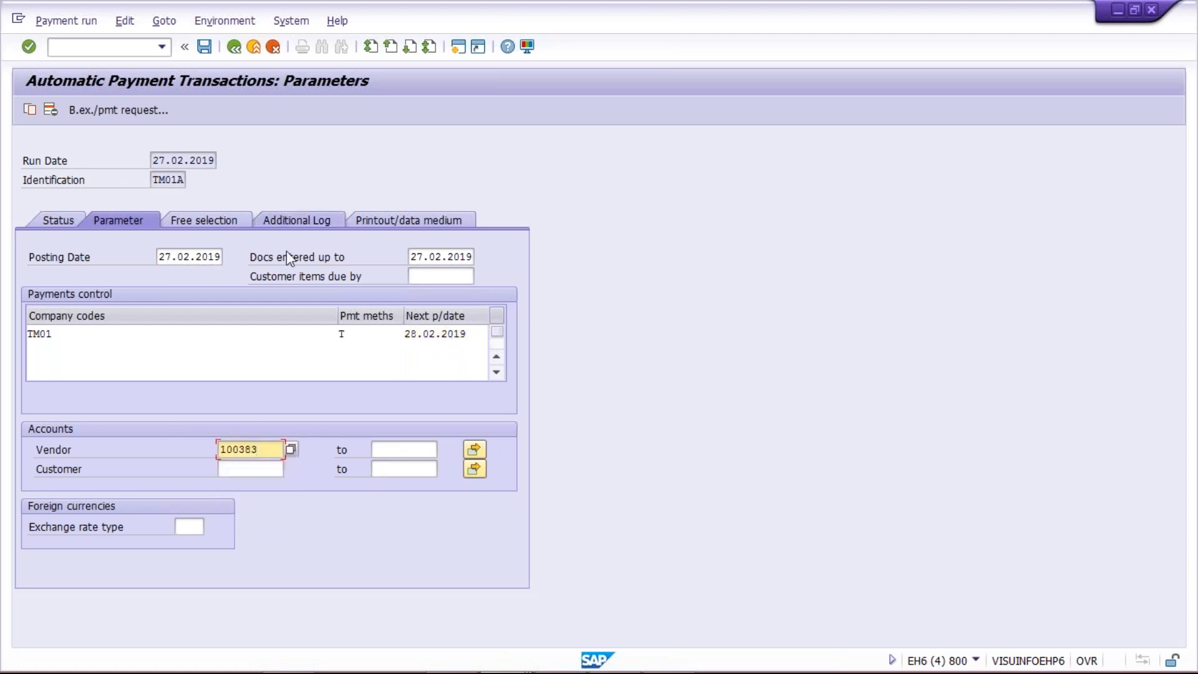
left_click(69, 295)
left_click(77, 316)
left_click(33, 353)
left_click(44, 430)
type("100383")
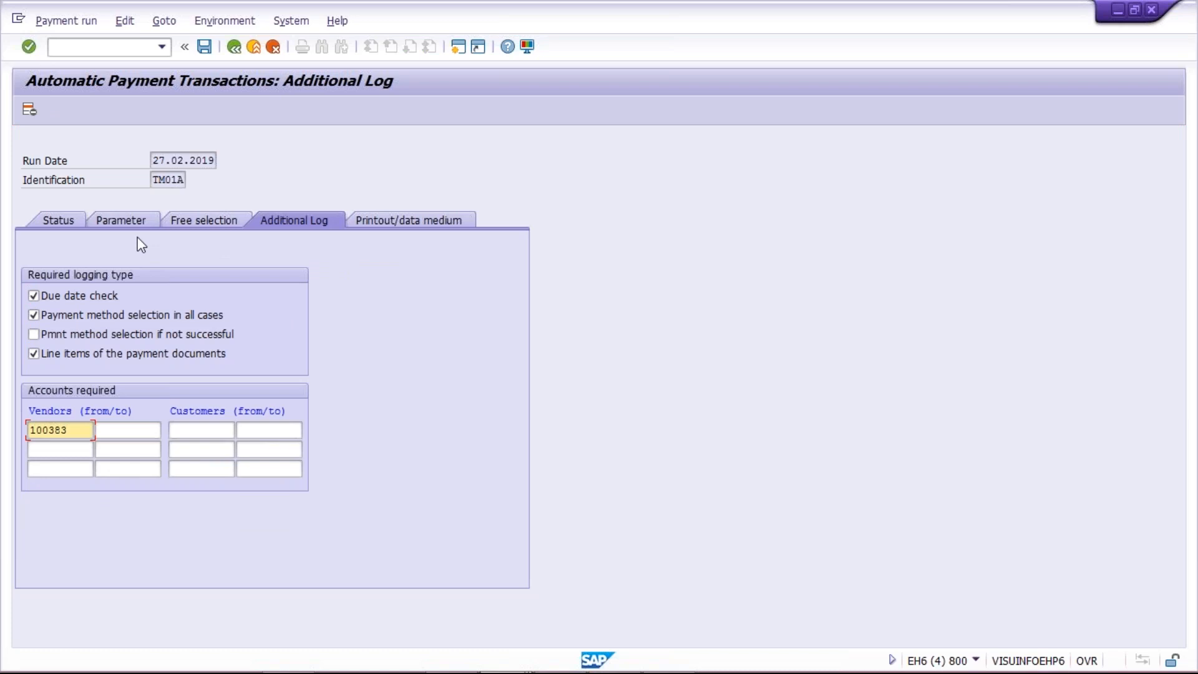
key("ctrl+s")
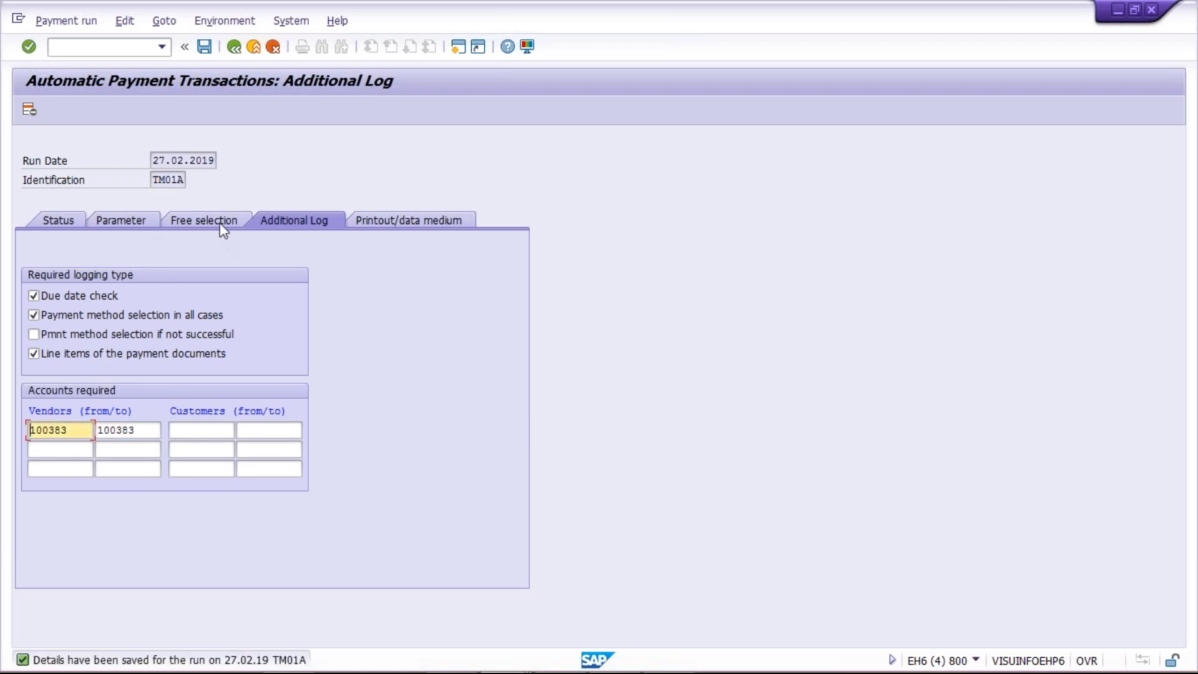
Step: Look over the run's free selection criteria and the vendor's open line items, and return to the payment run
left_click(221, 223)
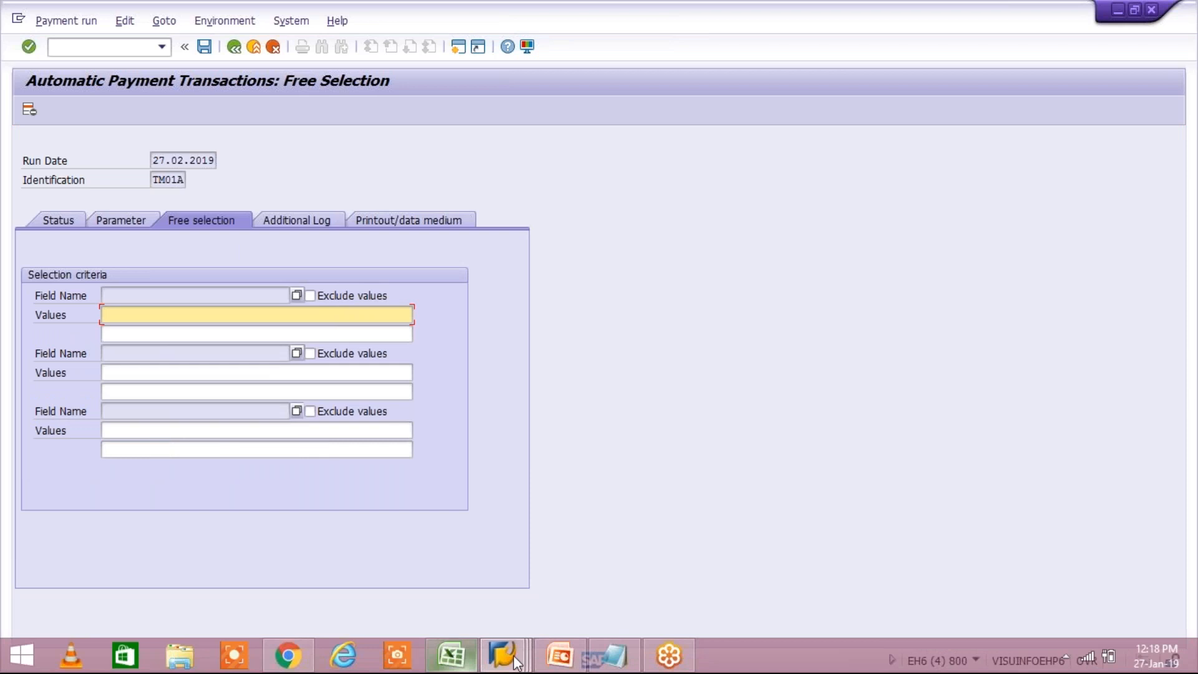
left_click(515, 653)
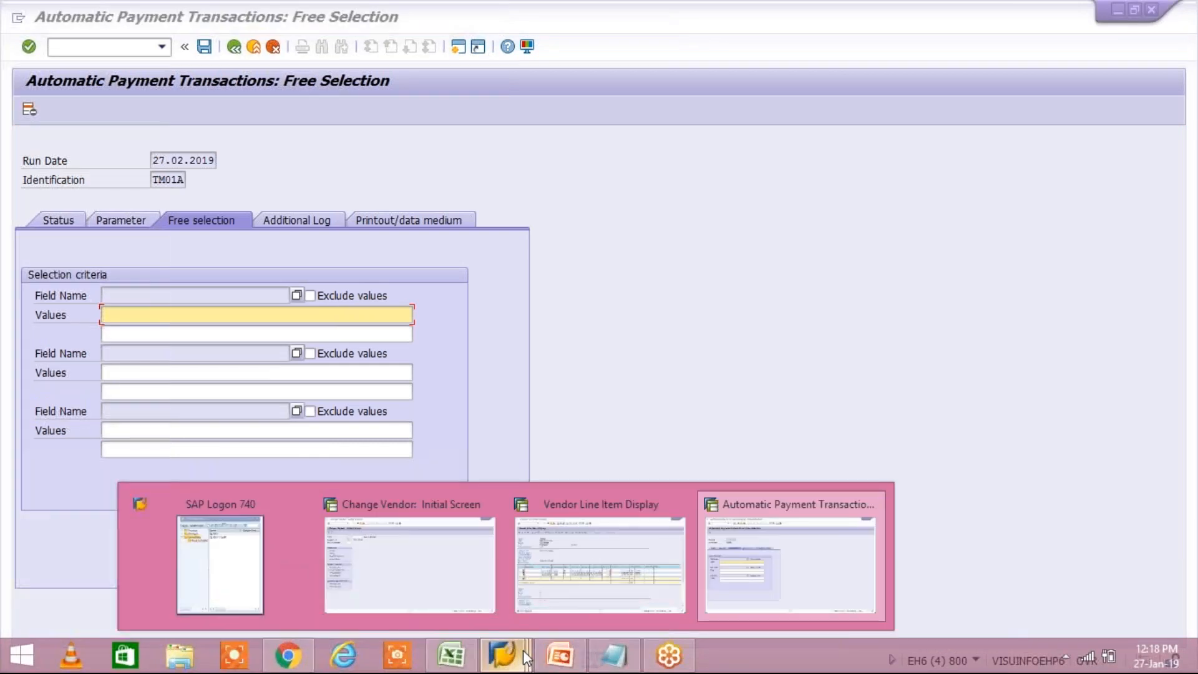
left_click(596, 583)
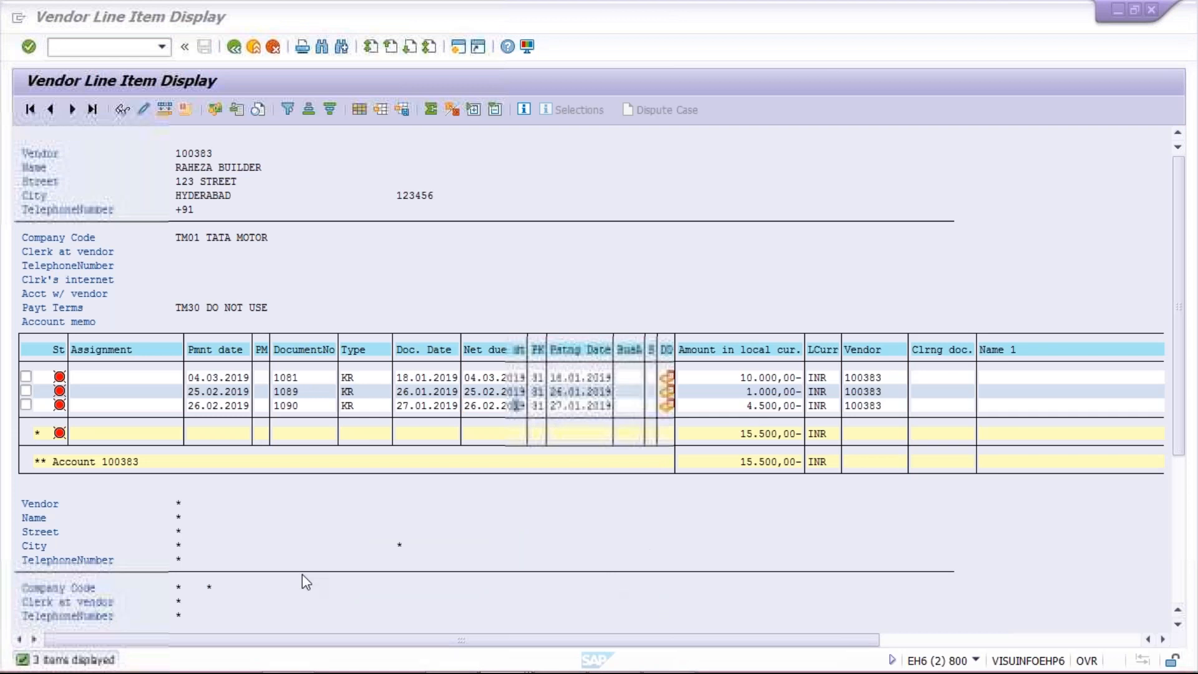
mouse_move(478, 664)
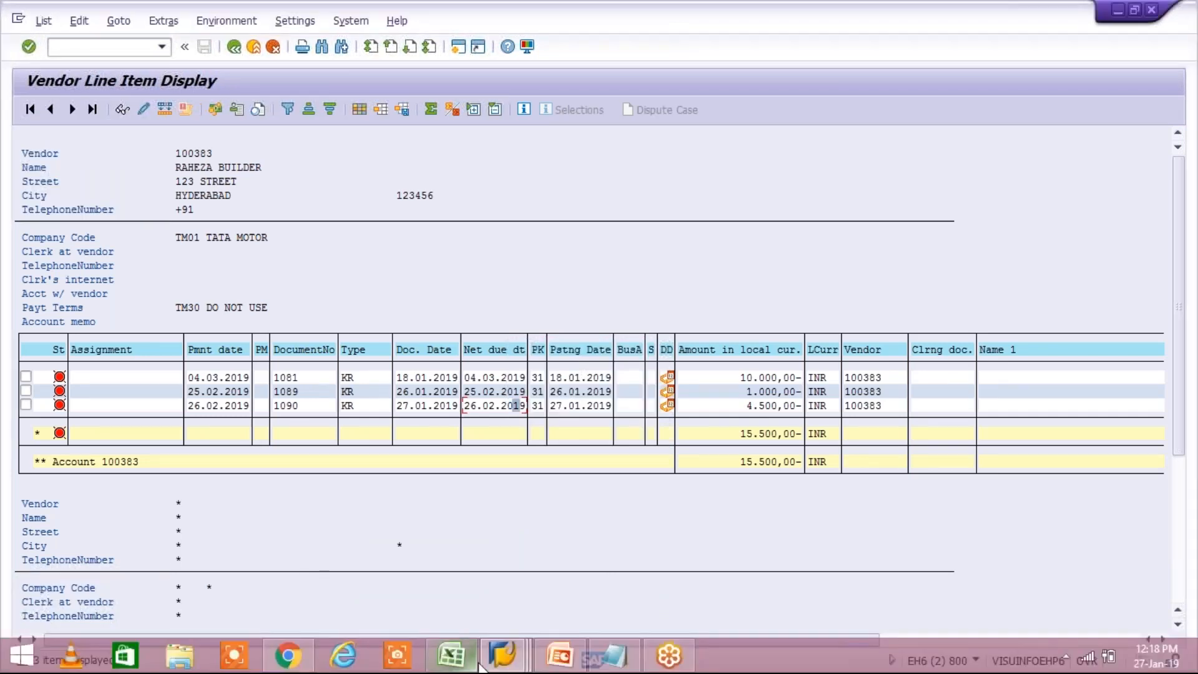
left_click(476, 663)
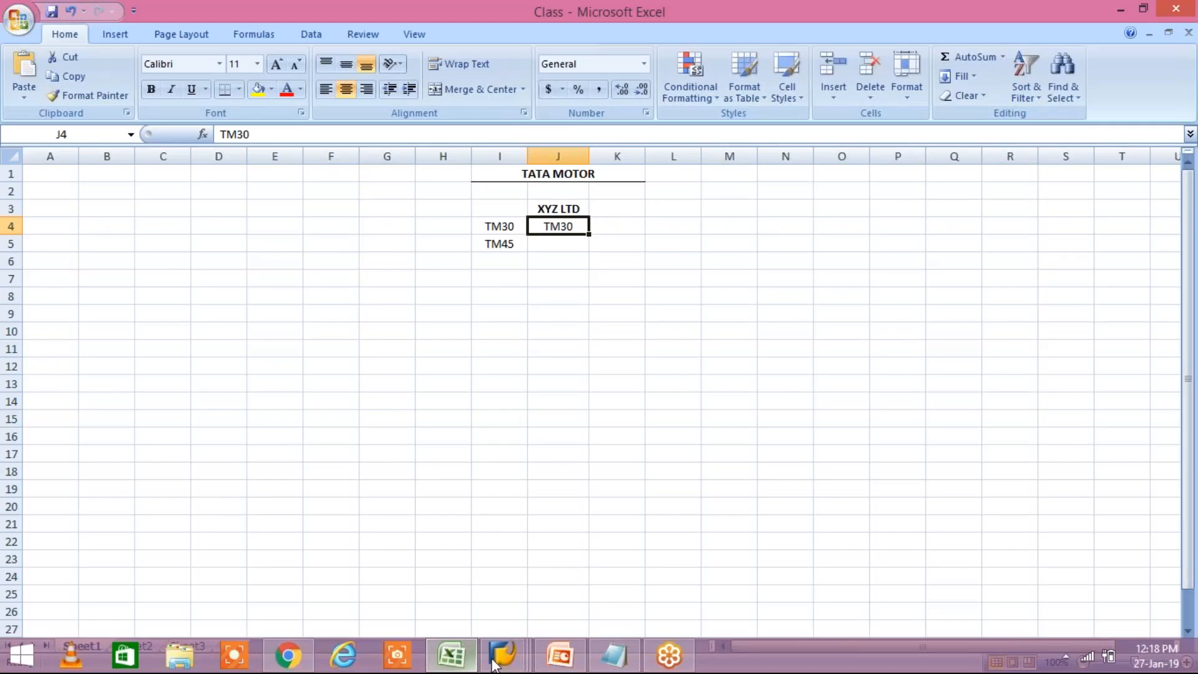
mouse_move(499, 660)
left_click(802, 555)
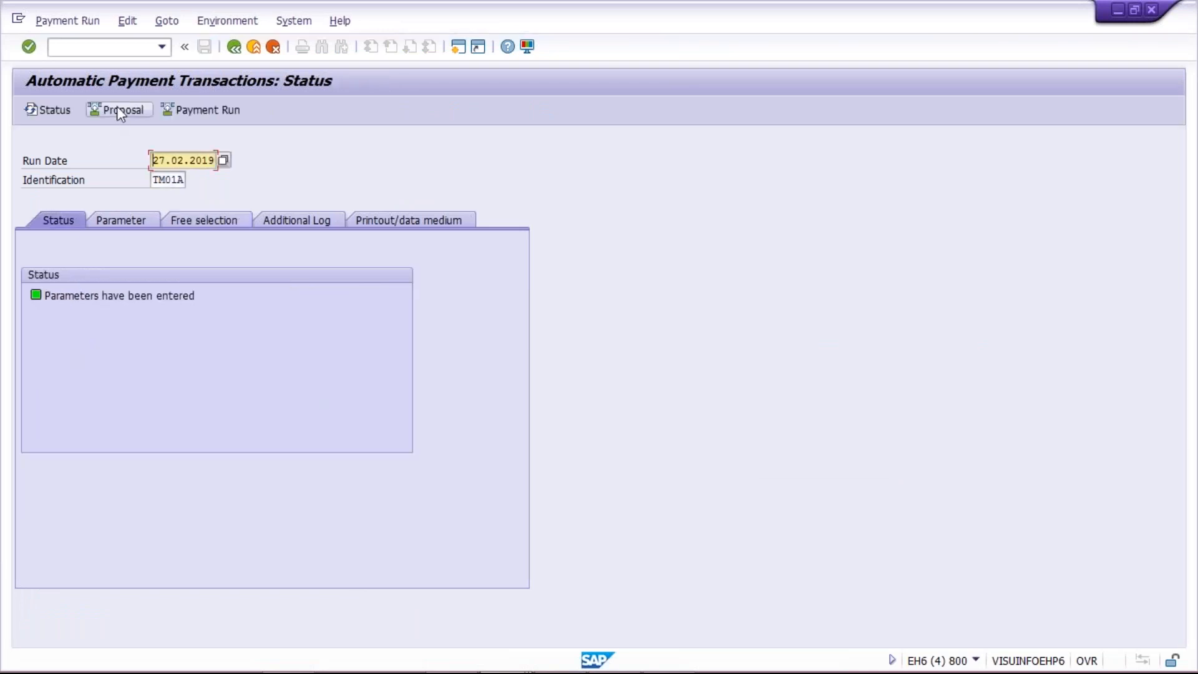
Step: Schedule the payment proposal to start immediately and open its job log to inspect both invoice entries
left_click(118, 111)
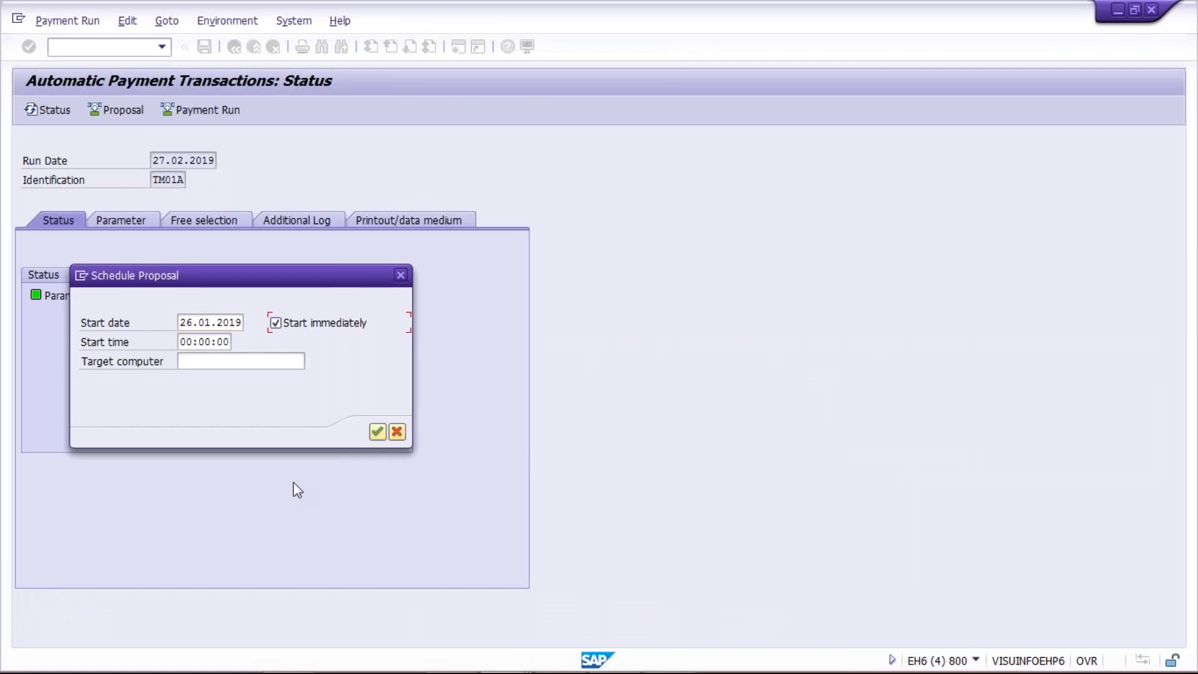
key("Return")
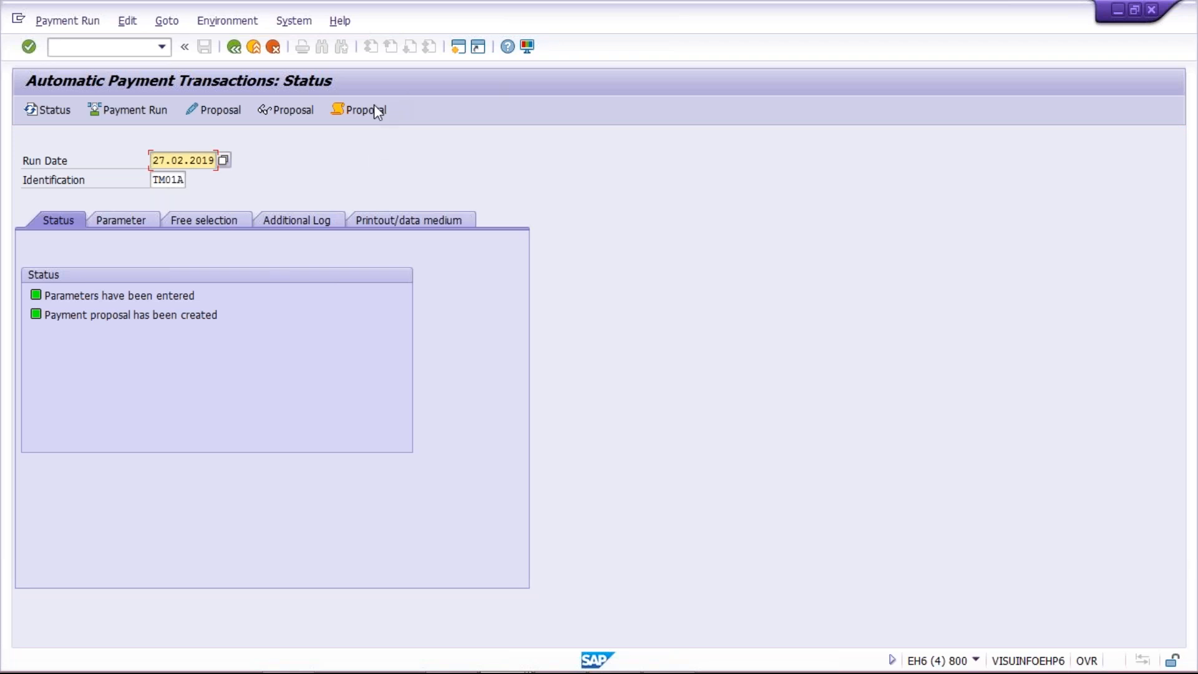
left_click(371, 106)
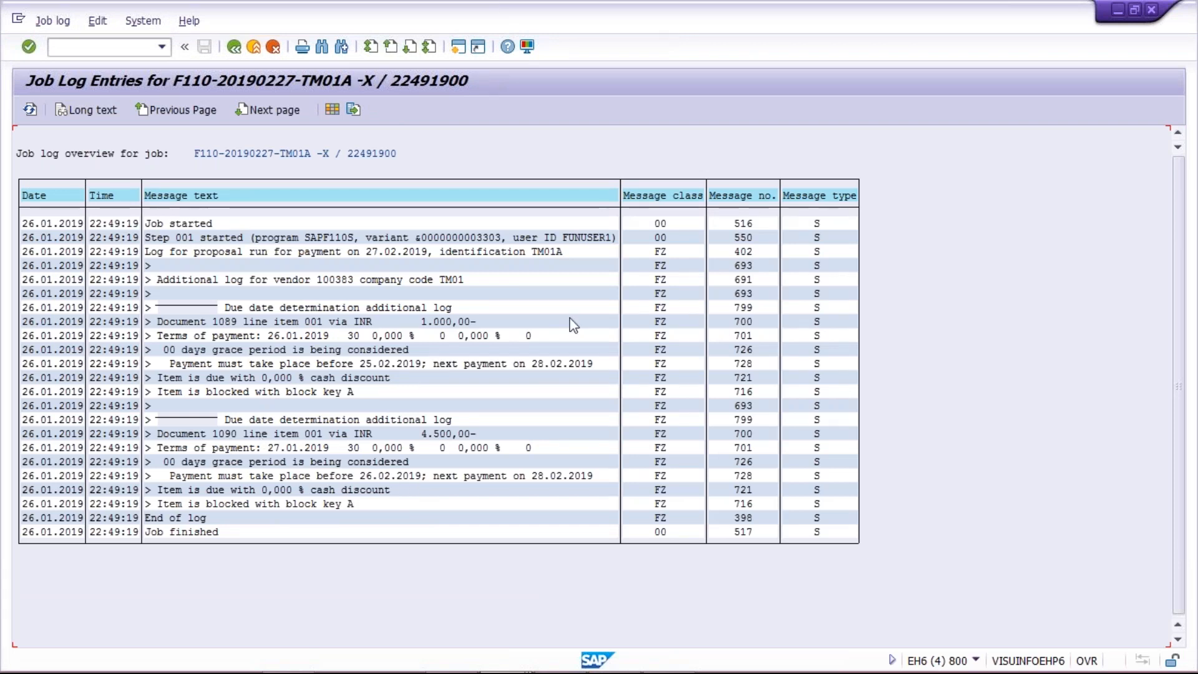
left_click(437, 434)
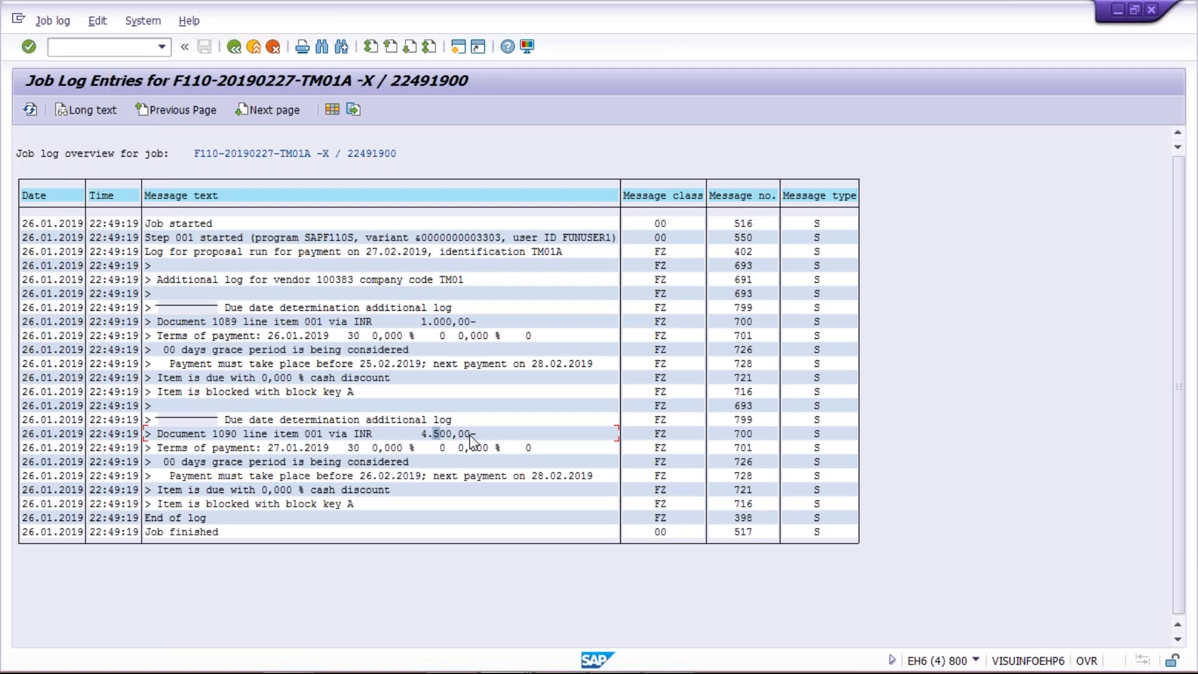
left_click(448, 322)
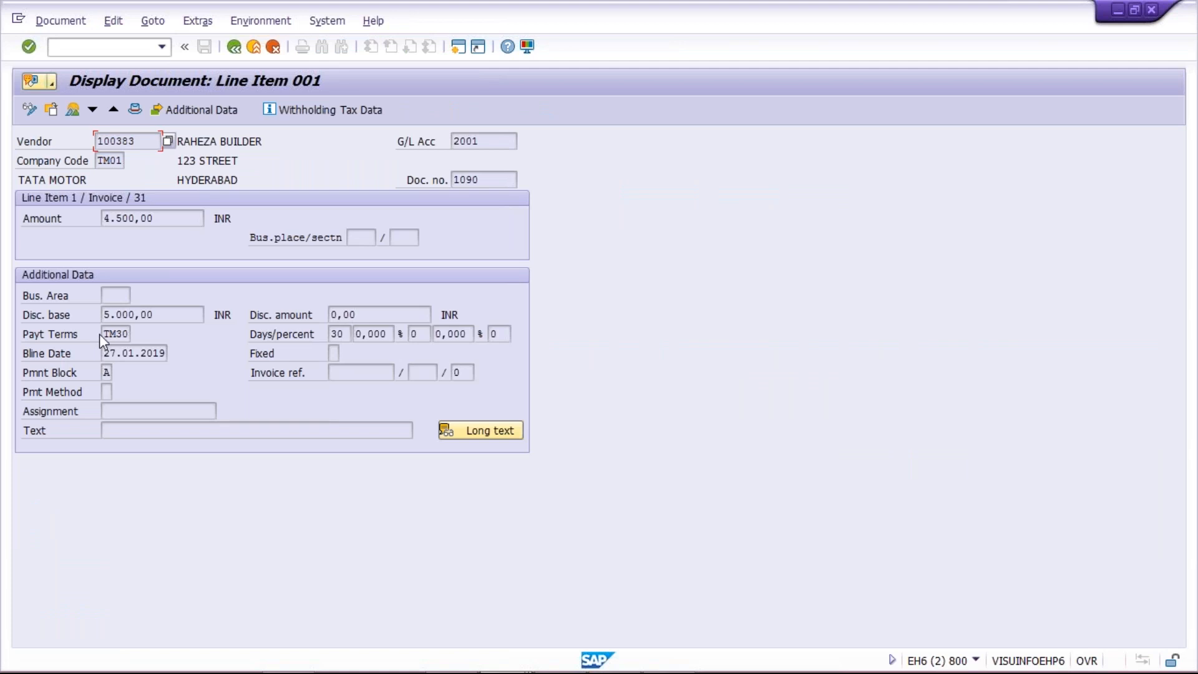
Step: Check the payment terms and payment block on the newly posted invoice's vendor line item
left_click_drag(101, 335, 151, 339)
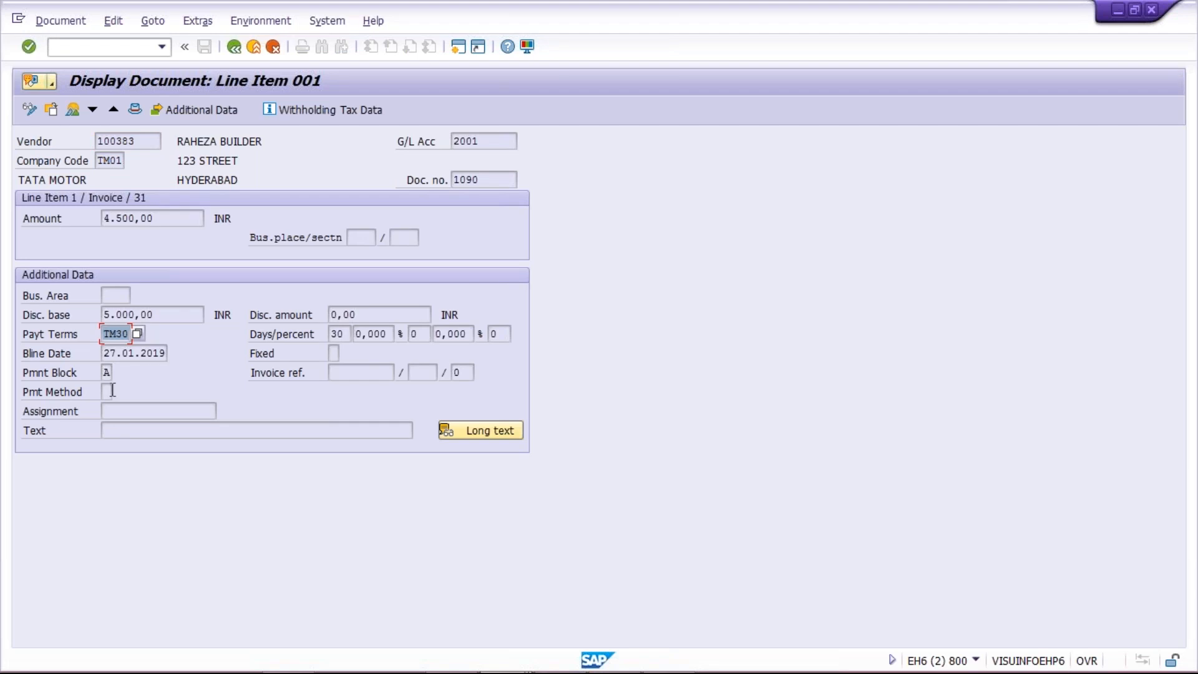
left_click(107, 372)
left_click_drag(107, 372, 123, 375)
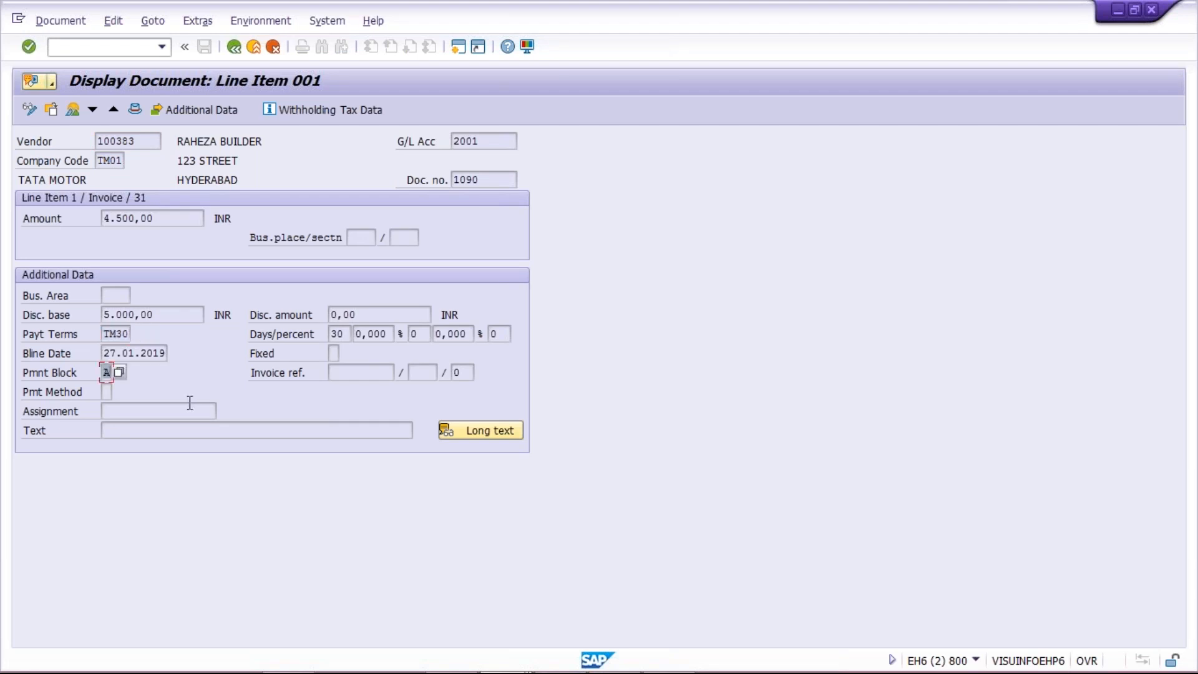
left_click(107, 376)
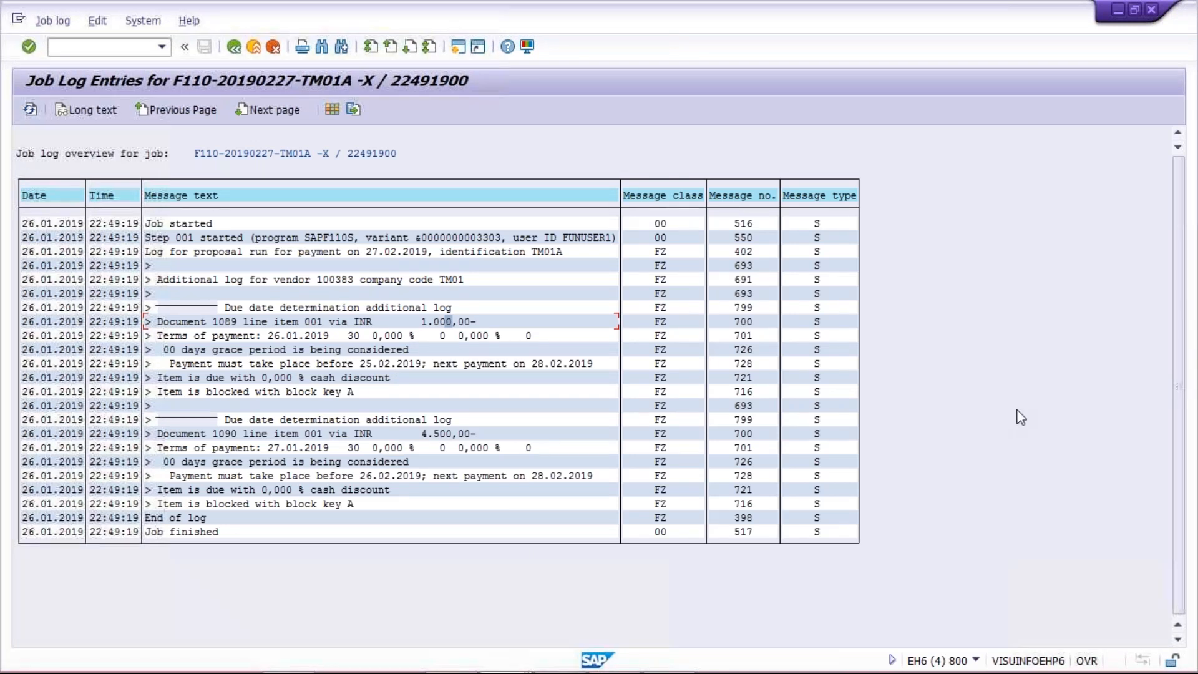
Step: Review the proposal job log's due date entries for the new invoice, and switch to the payment terms sheet in Excel
key("ctrl+shift+d")
left_click_drag(159, 405, 145, 518)
mouse_move(624, 529)
left_mouse_down()
mouse_move(161, 399)
mouse_move(627, 532)
left_mouse_up()
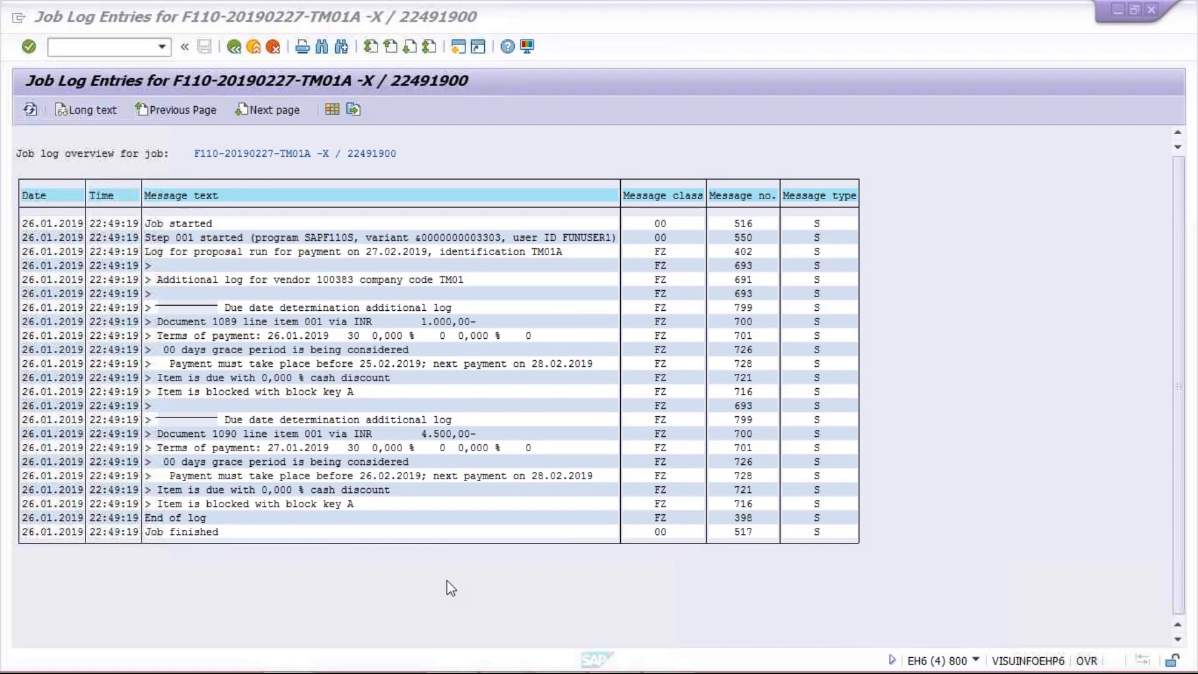
left_click(406, 560)
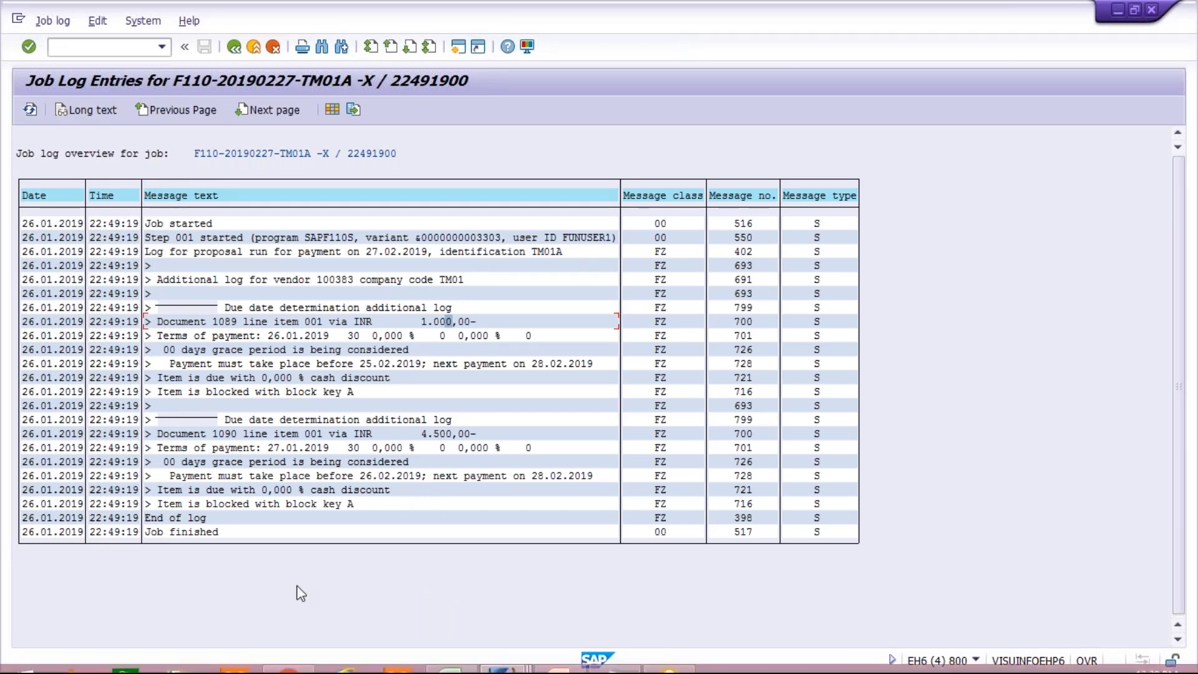
left_click(450, 655)
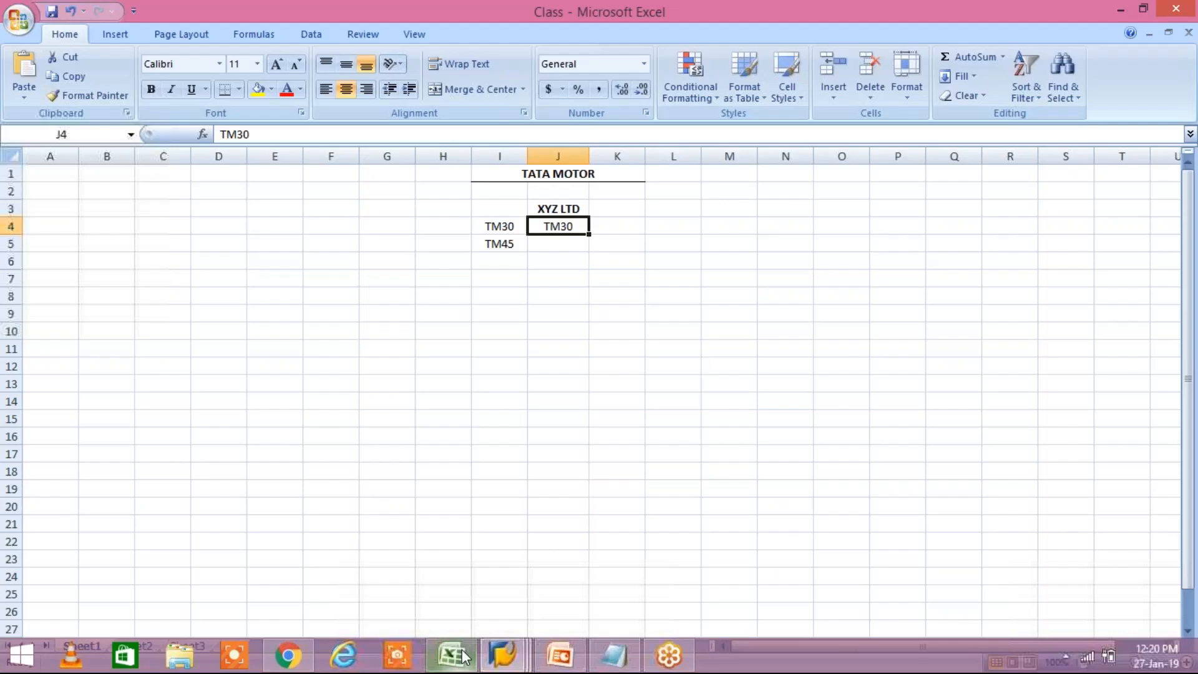
Step: Point out payment terms TM30 and TM45 listed under TATA MOTOR in the Excel sheet
left_click(501, 317)
left_click(499, 231)
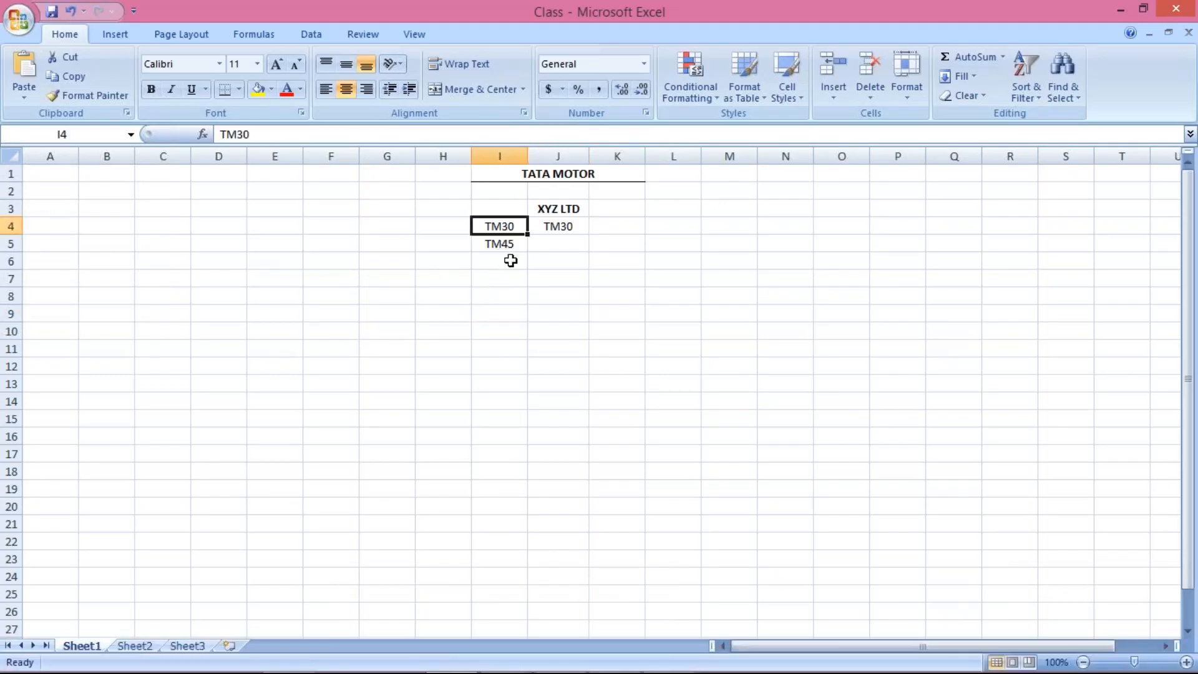
left_click(489, 243)
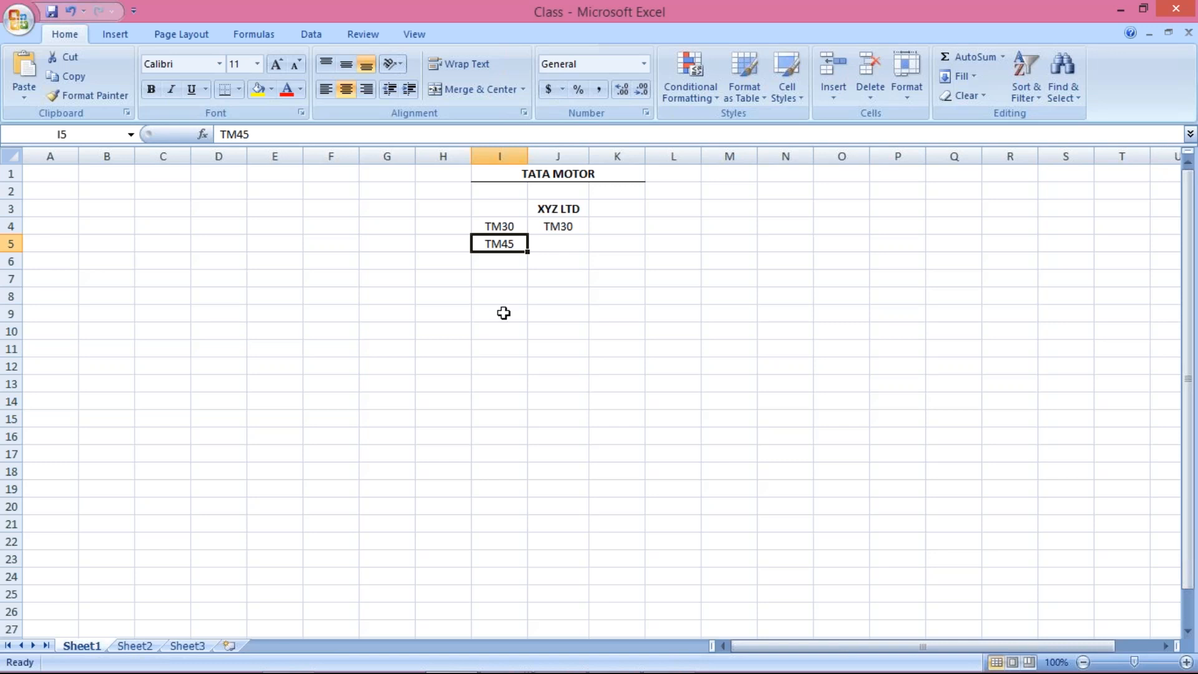
left_click(499, 226)
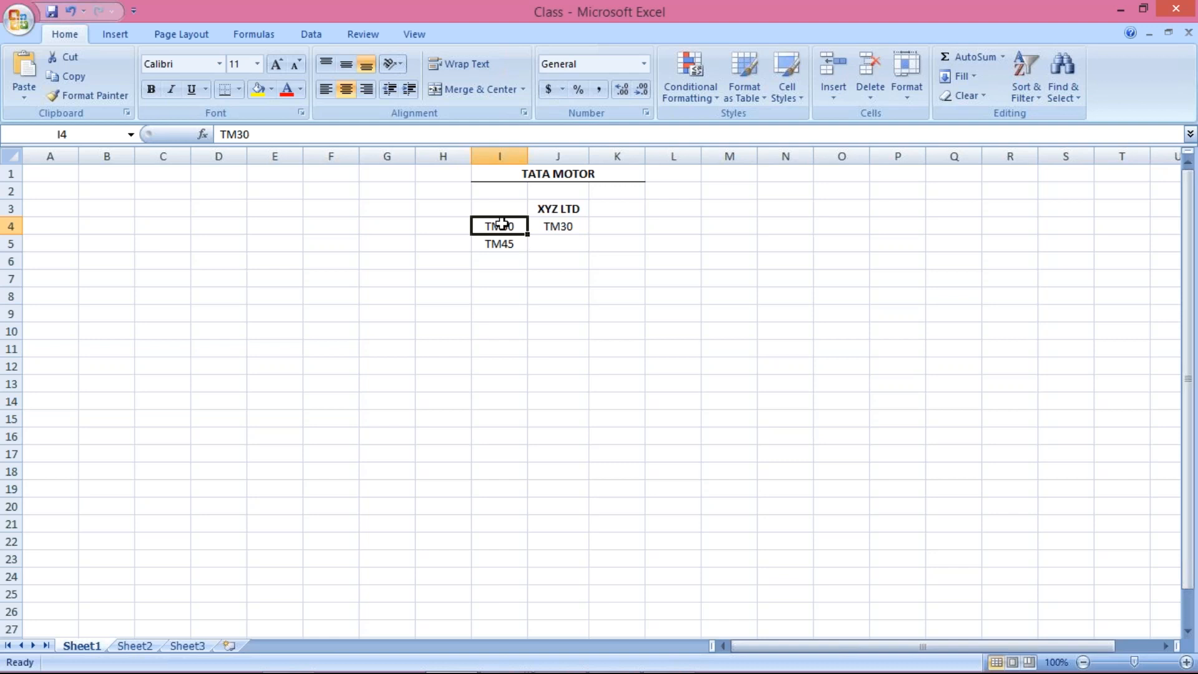
left_click(500, 277)
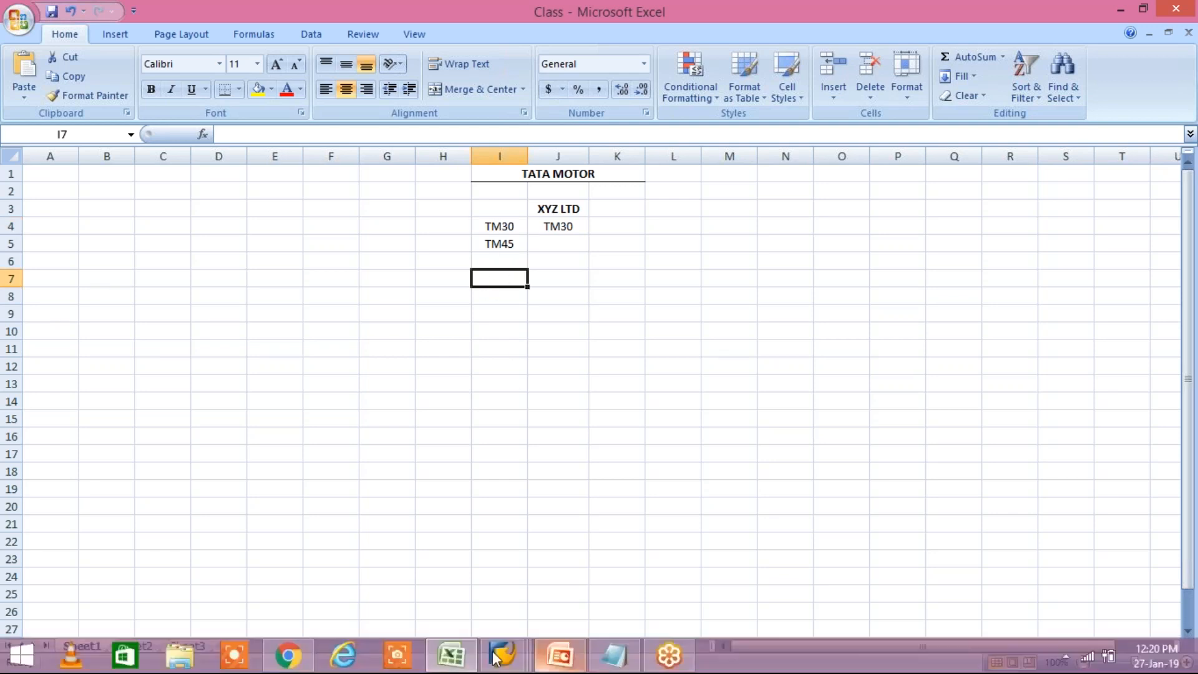
Step: Switch to SAP to review the invoice's vendor line item and the proposal's job log entries
mouse_move(502, 654)
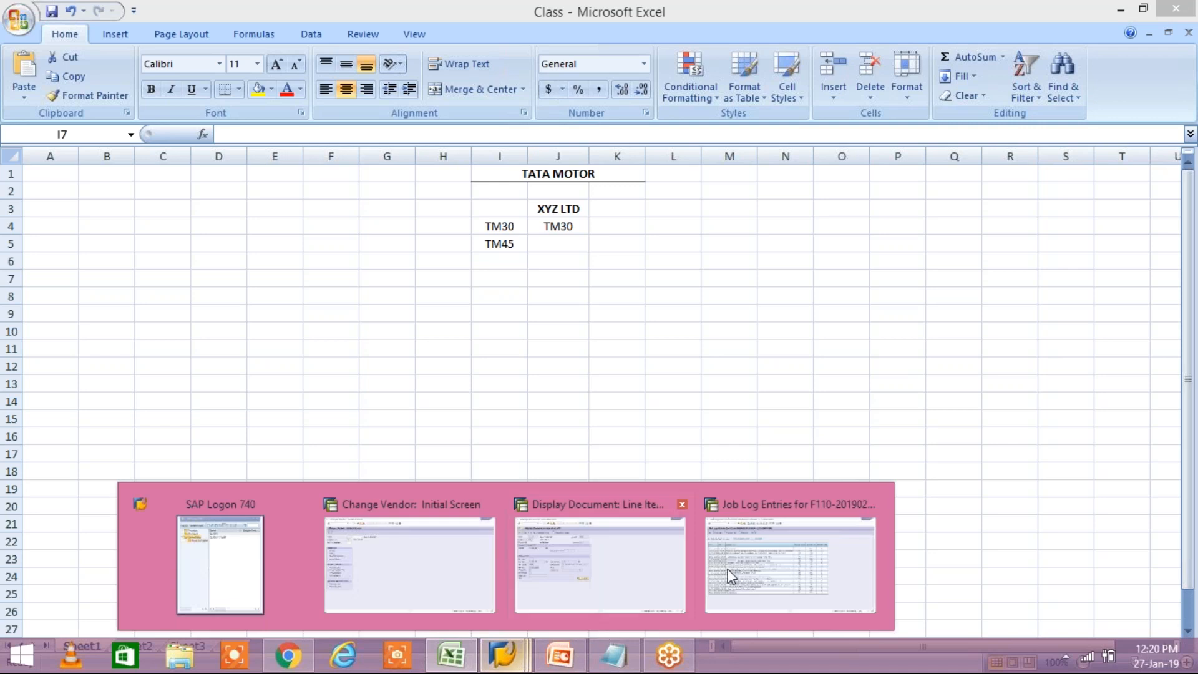
left_click(599, 583)
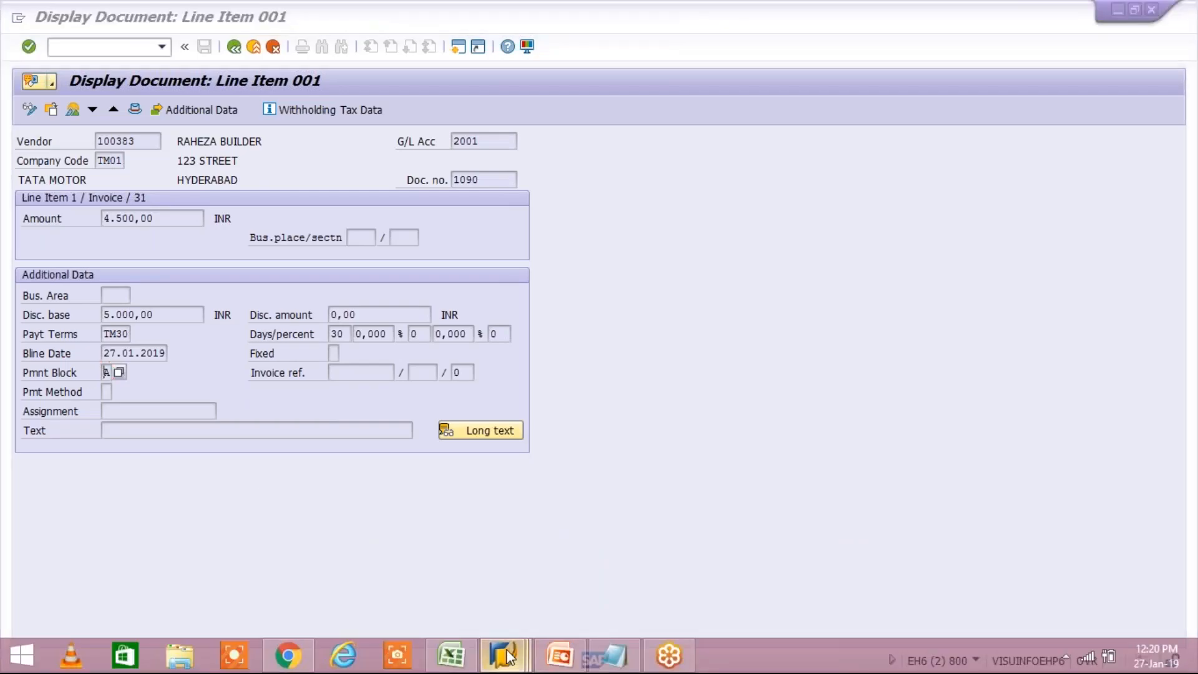
mouse_move(507, 656)
left_click(776, 564)
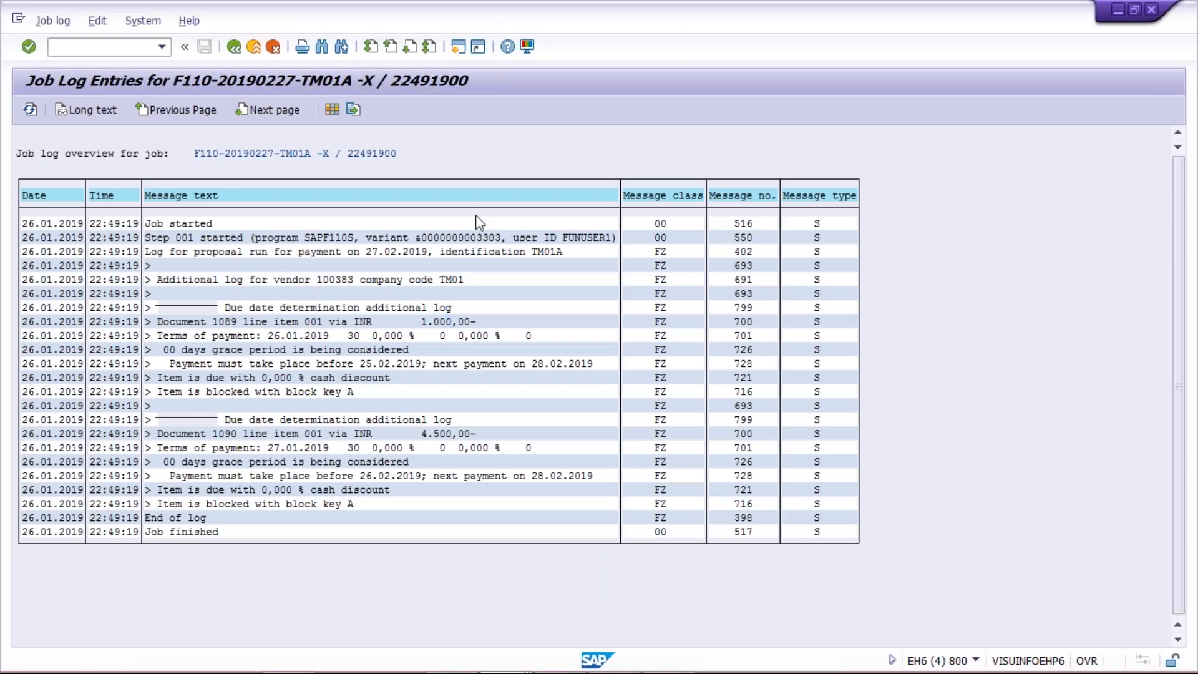
Step: Go back to the Excel sheet and compare the TM30 and TM45 payment term entries
mouse_move(538, 661)
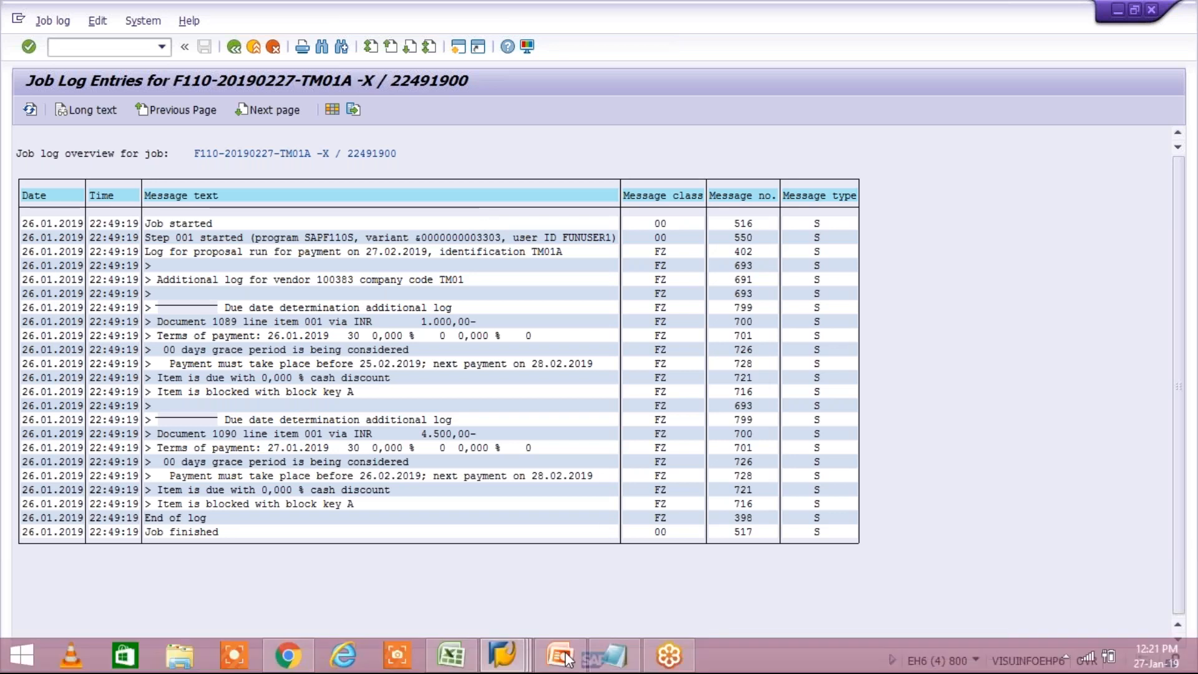
left_click(516, 655)
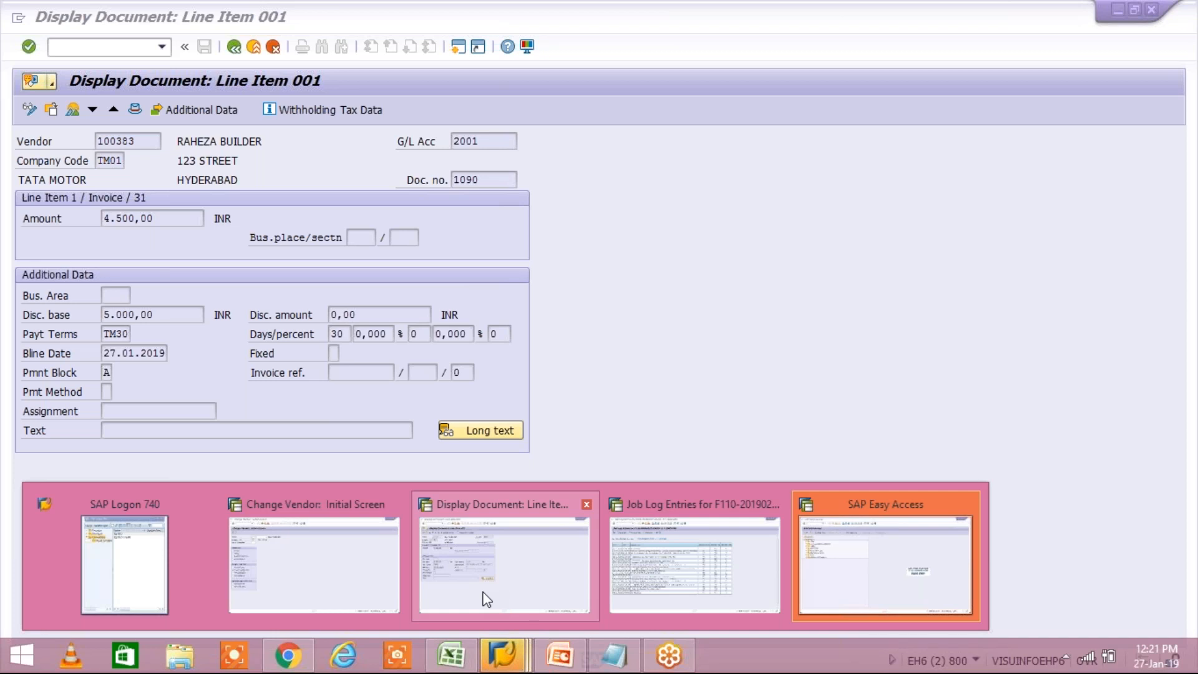
left_click(452, 655)
left_click(617, 296)
left_click(499, 228)
left_click(500, 241)
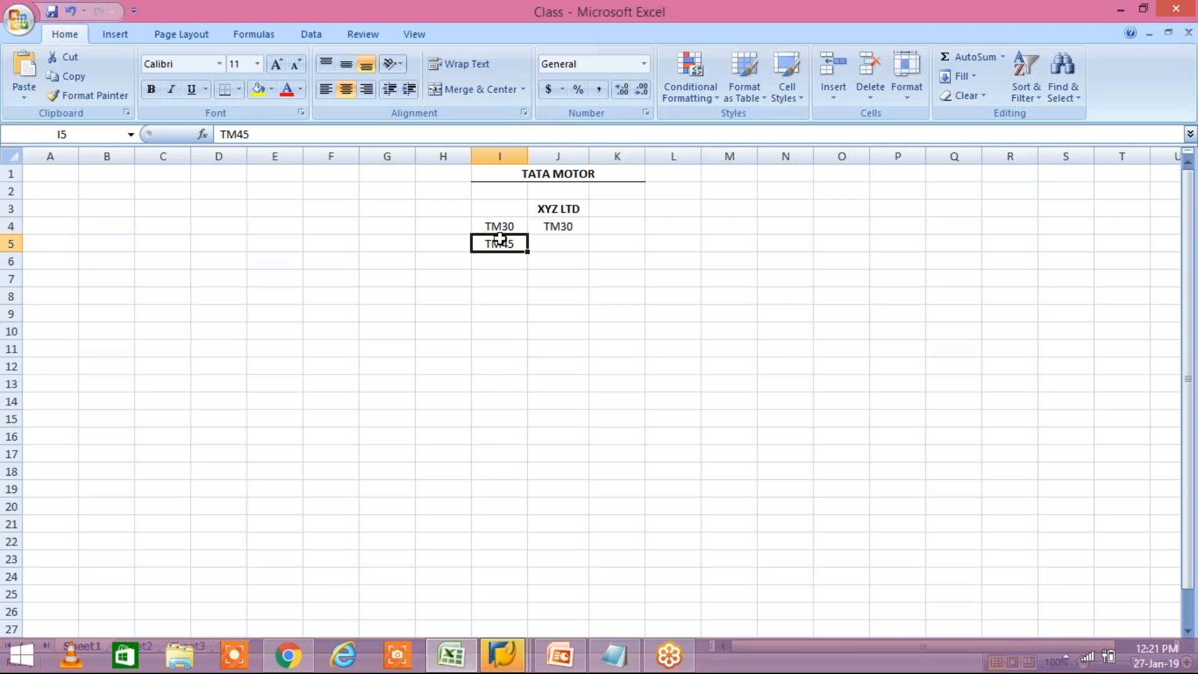
left_click(499, 227)
left_click(506, 246)
left_click(503, 226)
left_click(504, 243)
left_click(506, 224)
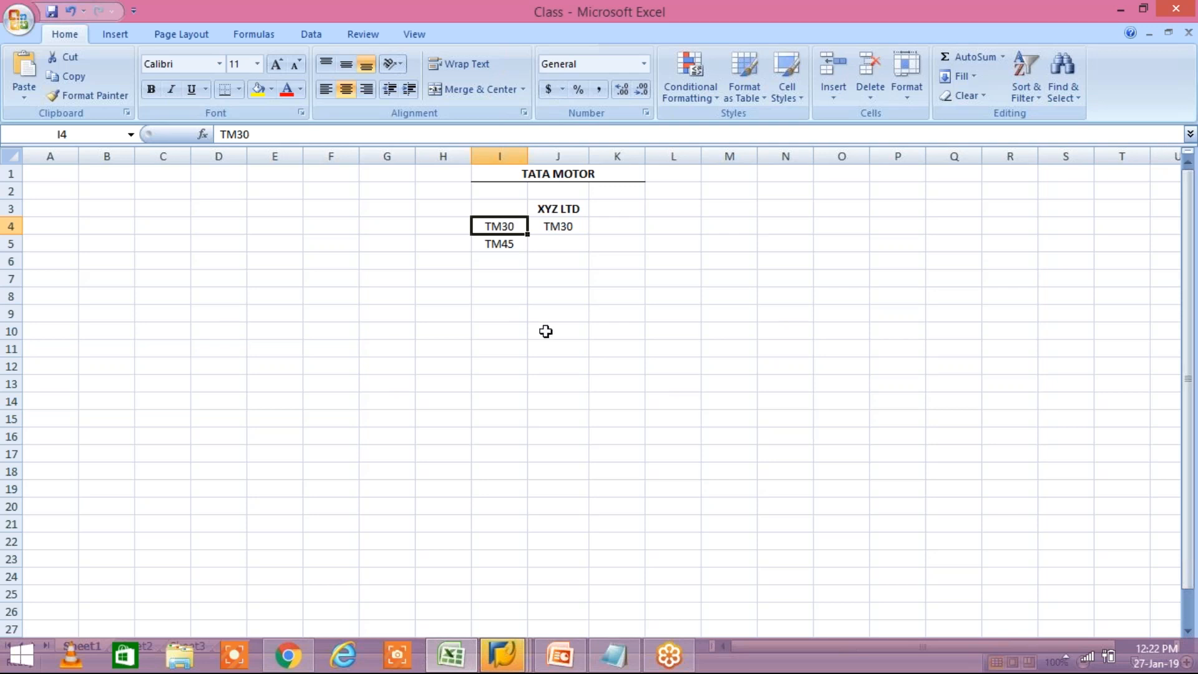
Step: Switch to the SAP Easy Access session and open the Terms of Payment overview with transaction OBB8
left_click(502, 655)
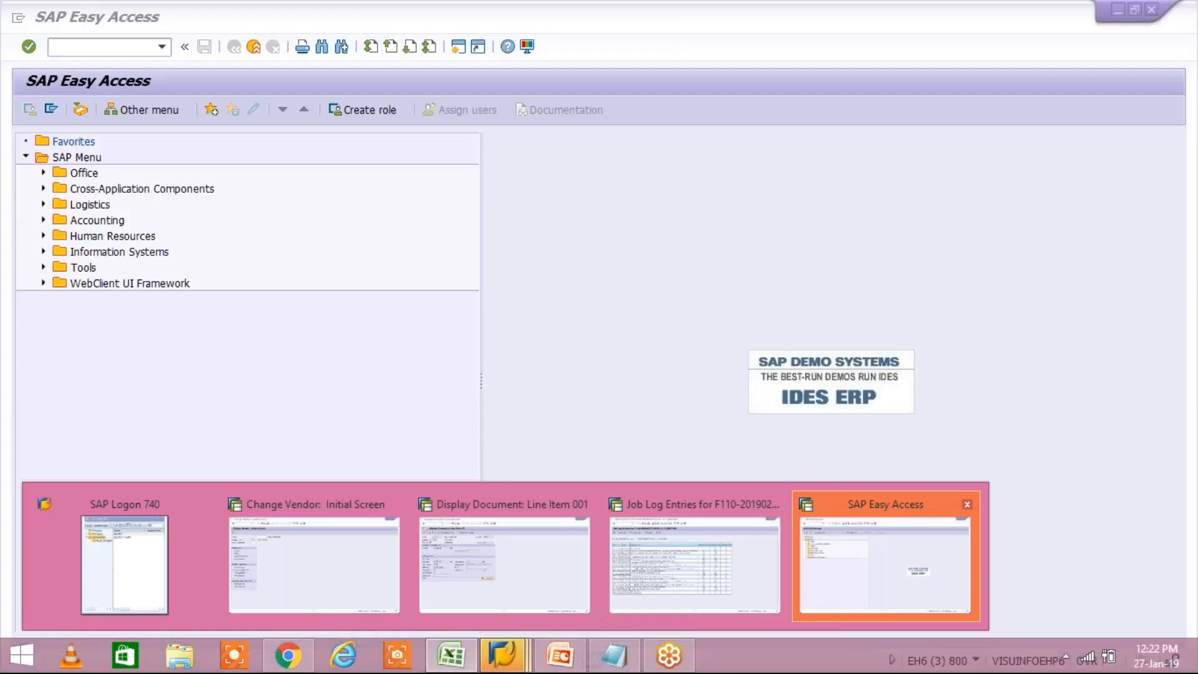
left_click(917, 554)
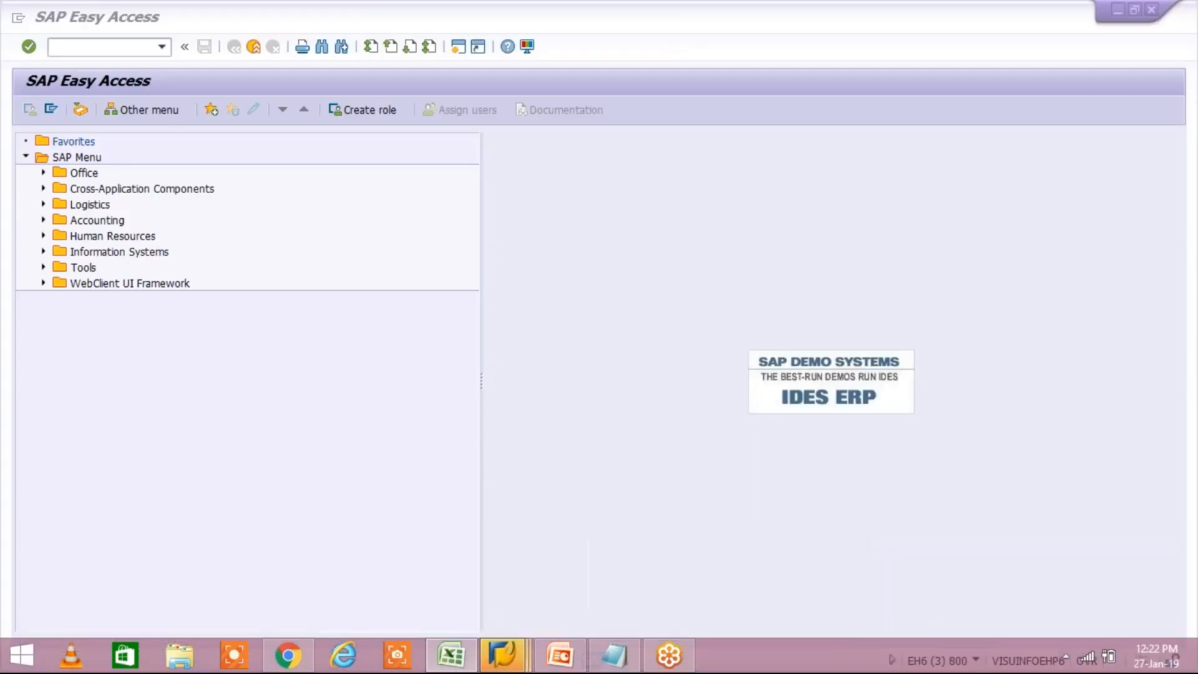
left_click(162, 48)
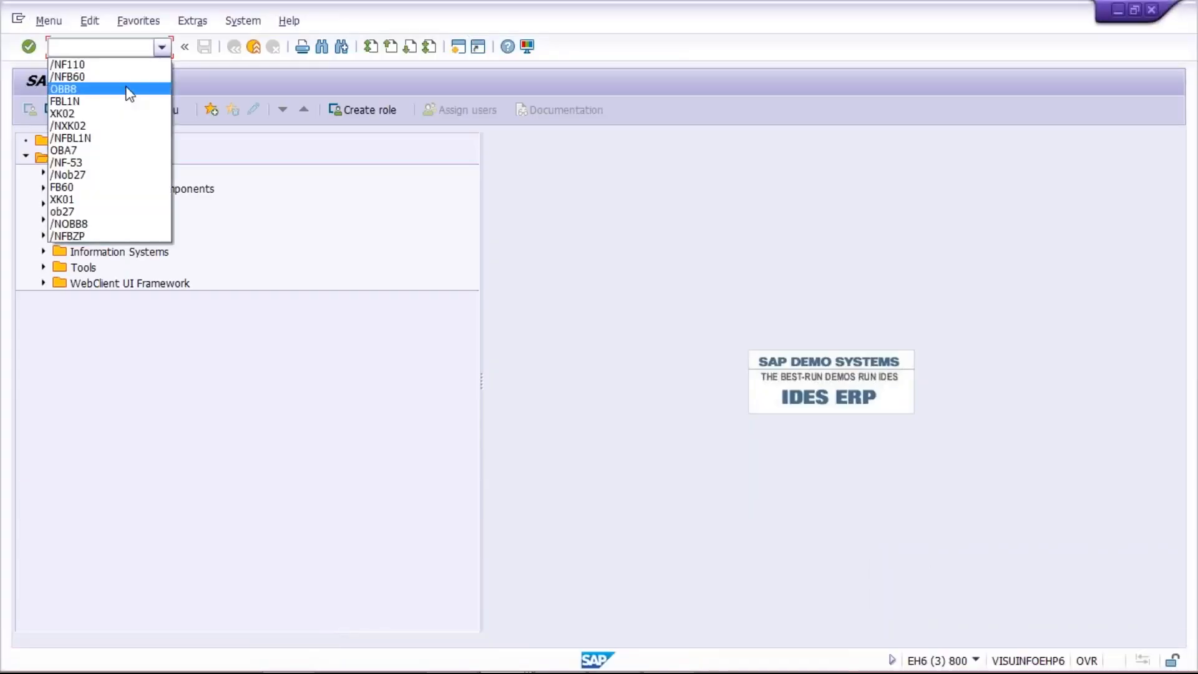
left_click(128, 91)
key("Return")
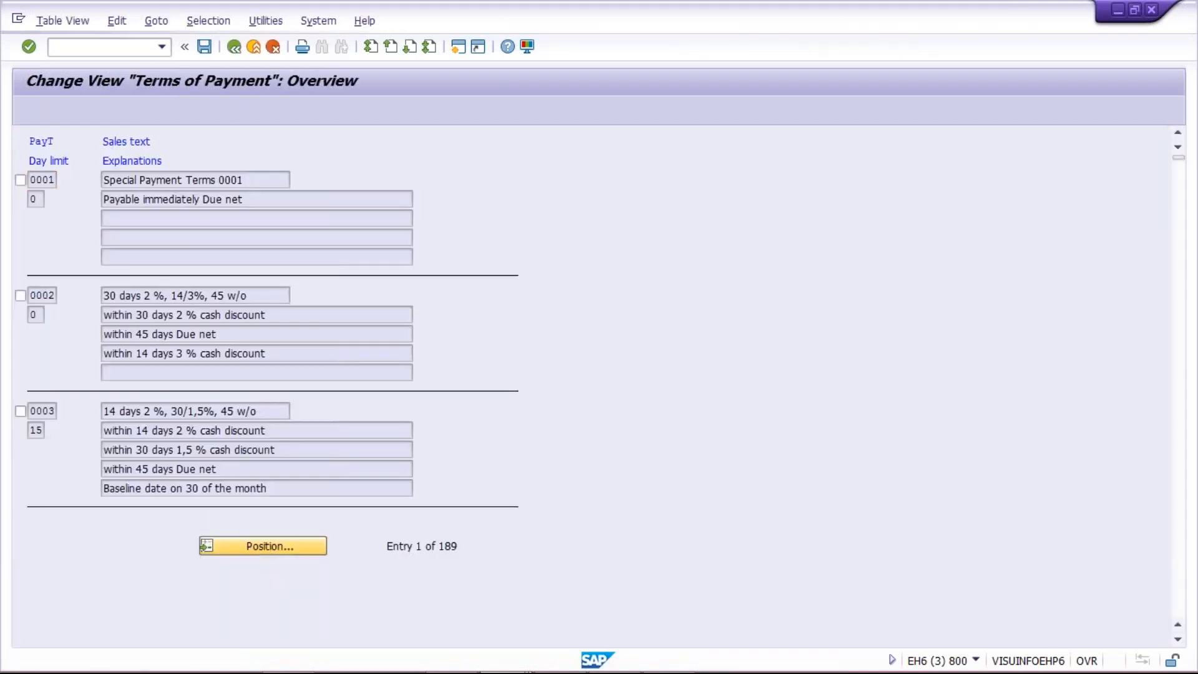
Step: Position the overview to payment term TM30, inspect its texts and block key in the details, and return to the overview
left_click(262, 546)
type("T")
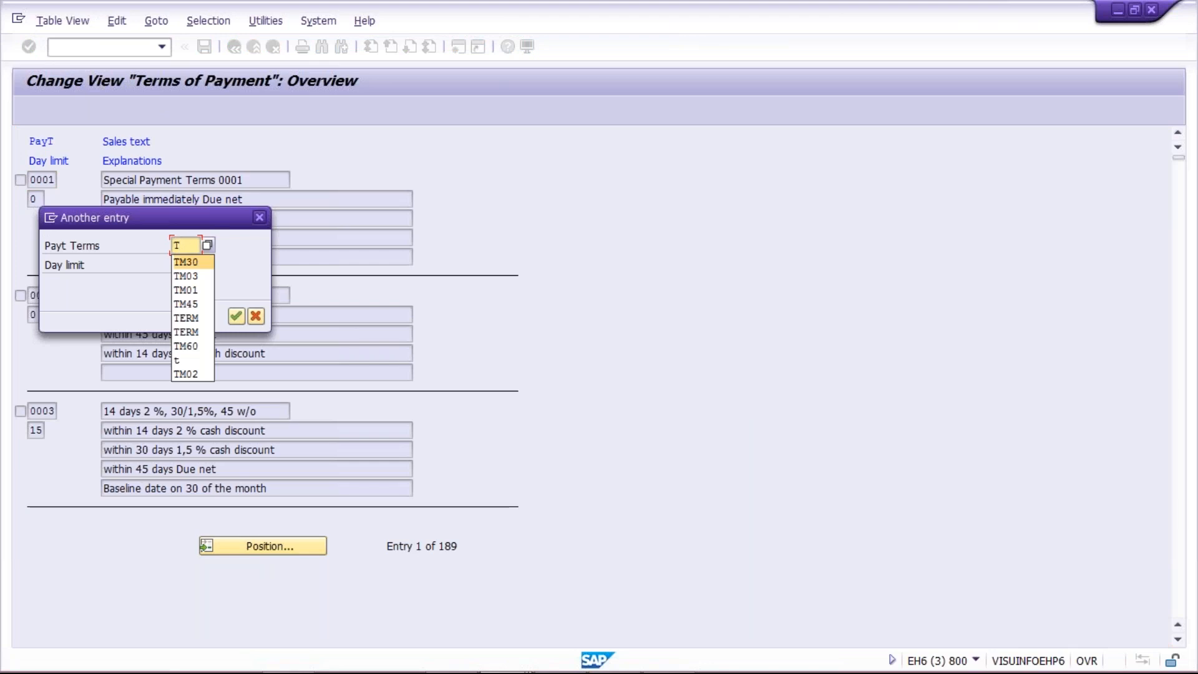
left_click(214, 262)
key("Return")
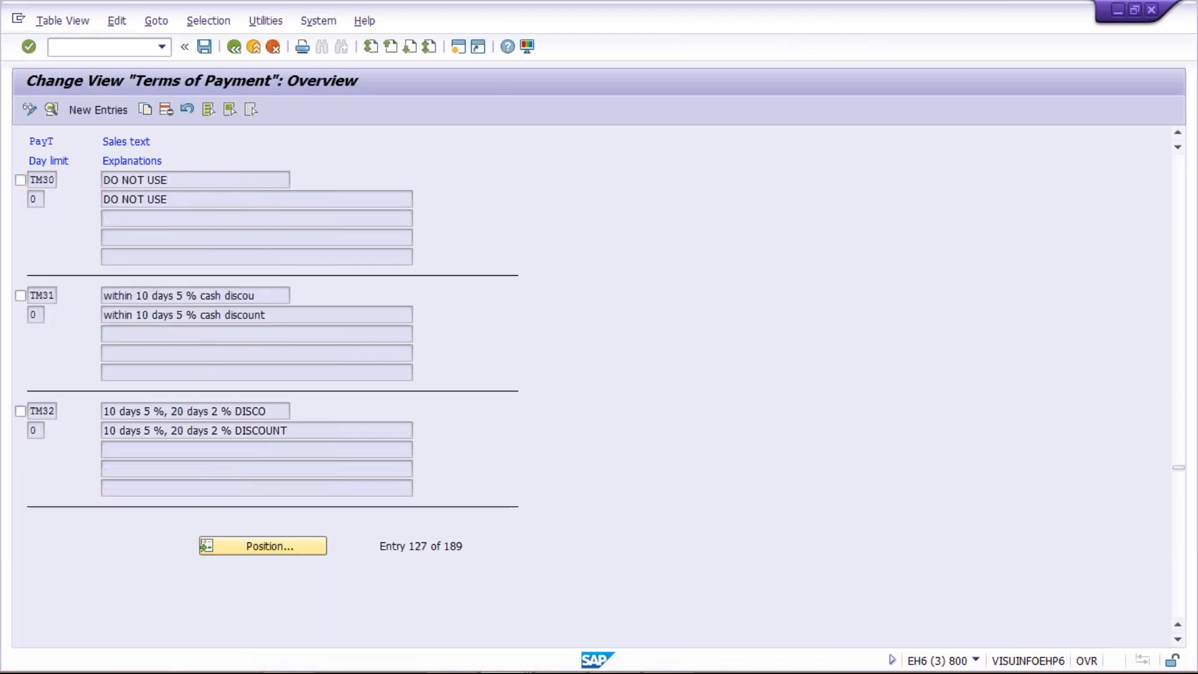
double_click(166, 181)
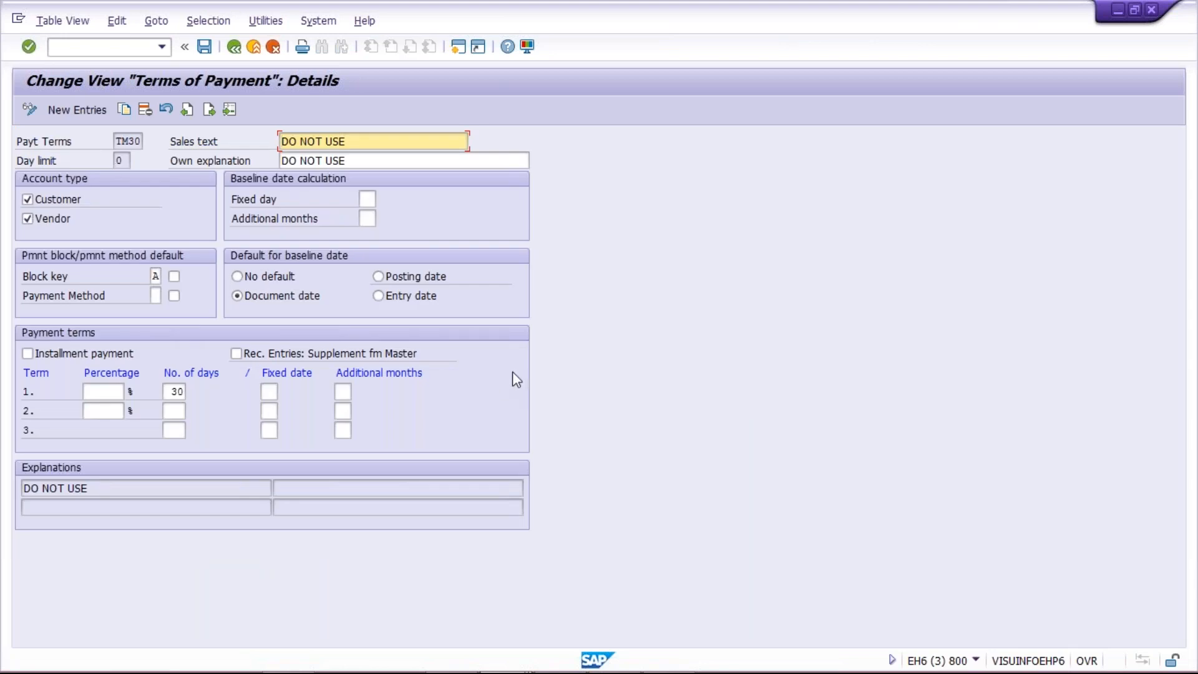
left_click(229, 56)
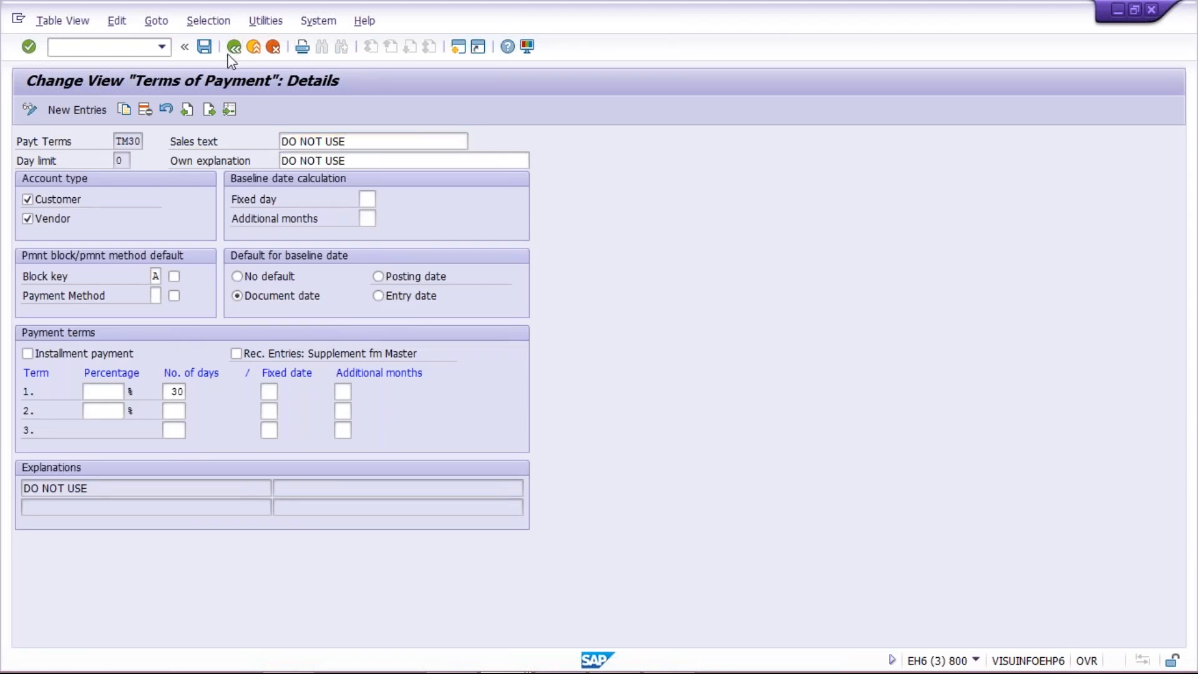
Step: Return from the job log to payment run TM01A dated 27.02.2019 and delete its payment proposal
mouse_move(473, 650)
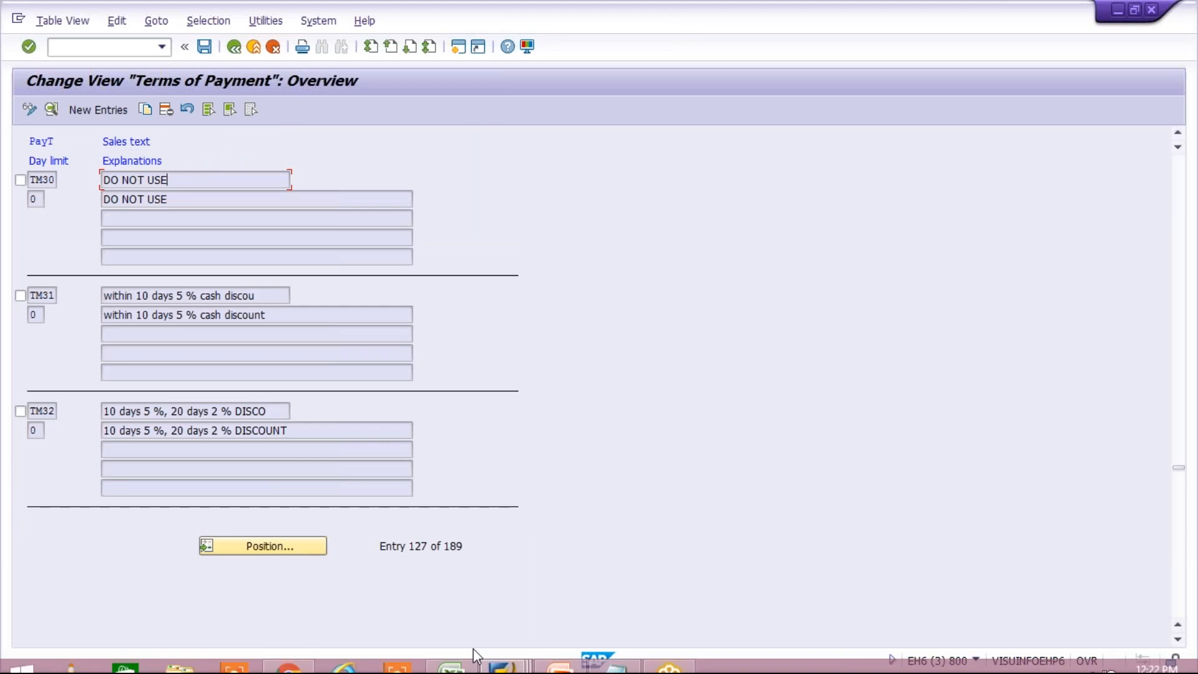
left_click(504, 665)
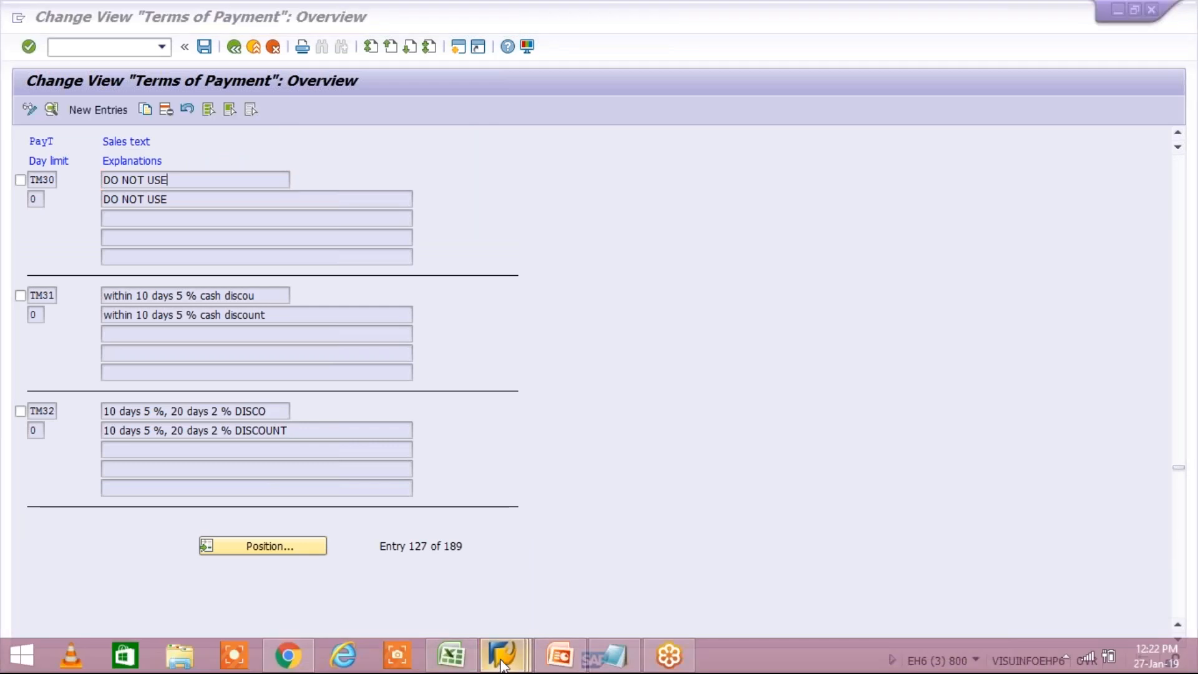
left_click(690, 580)
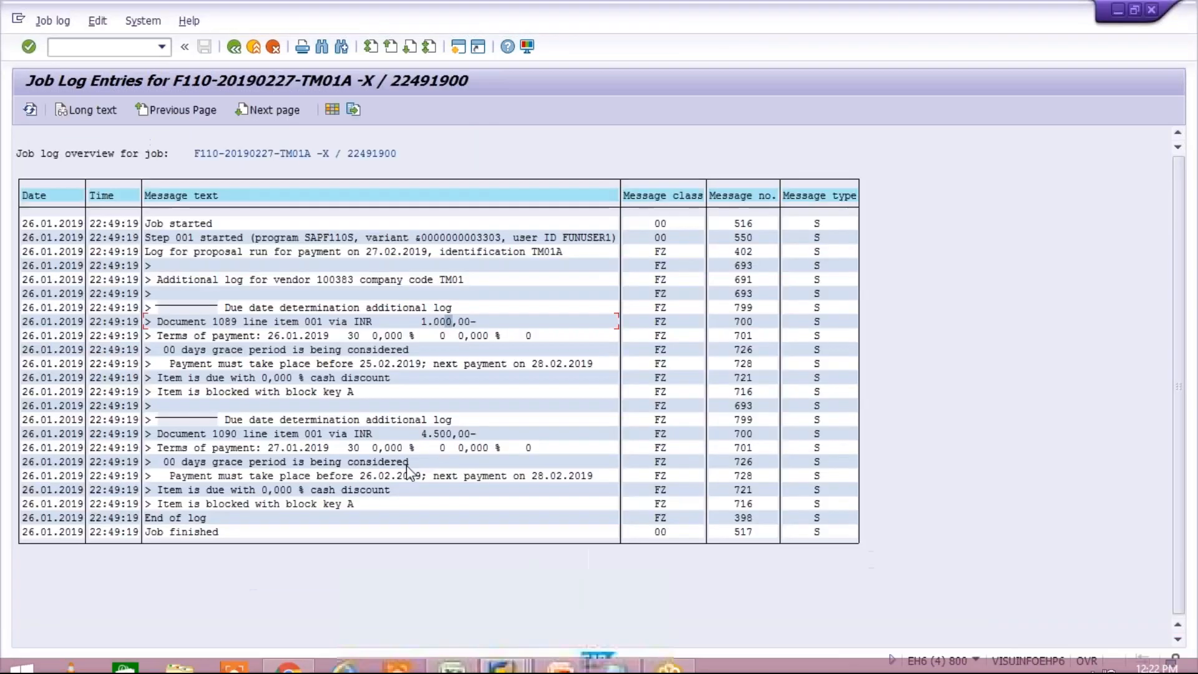
left_click(237, 48)
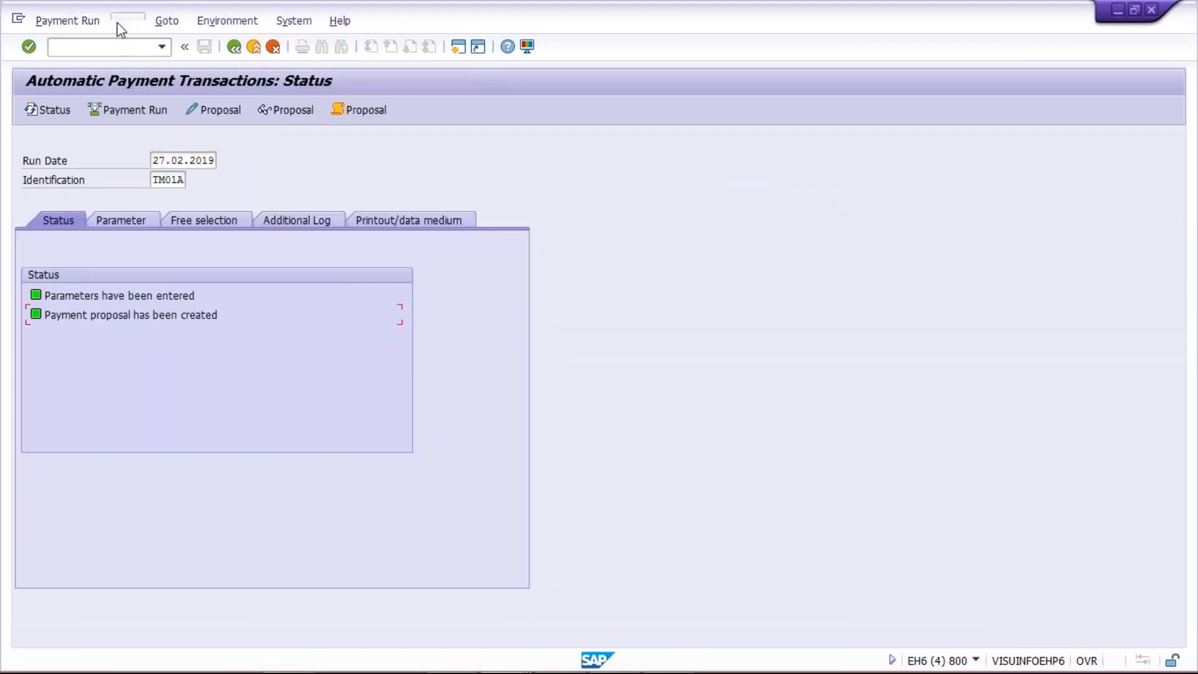
left_click(127, 22)
mouse_move(156, 62)
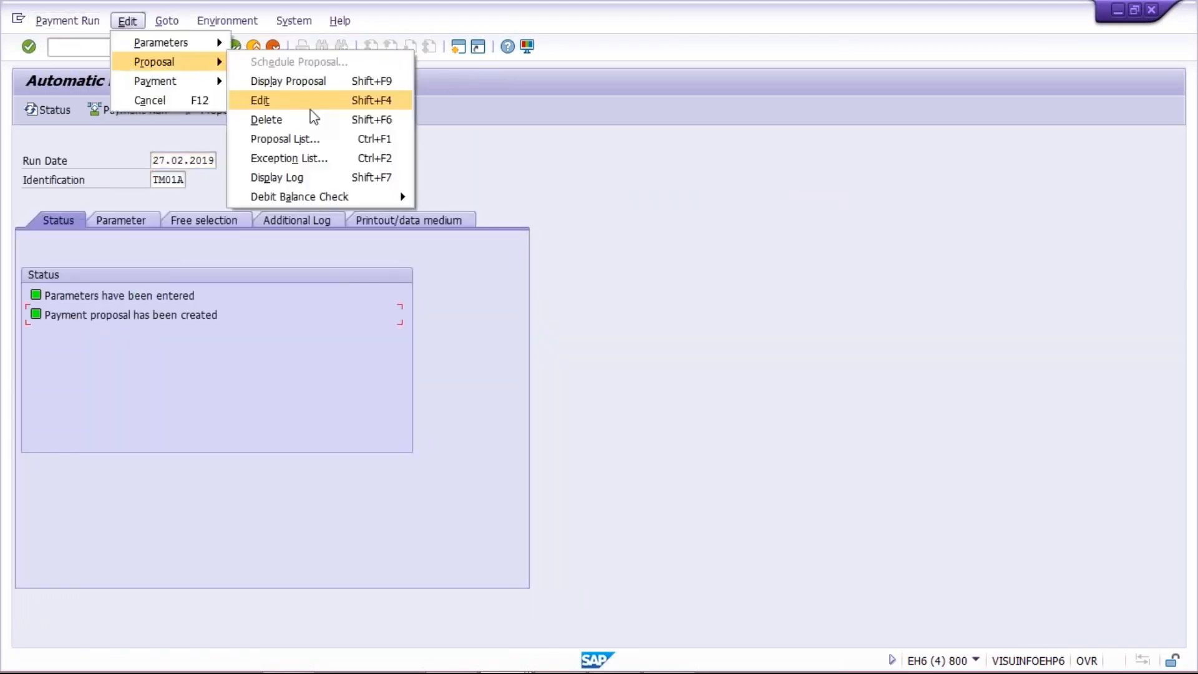
left_click(305, 118)
left_click(236, 322)
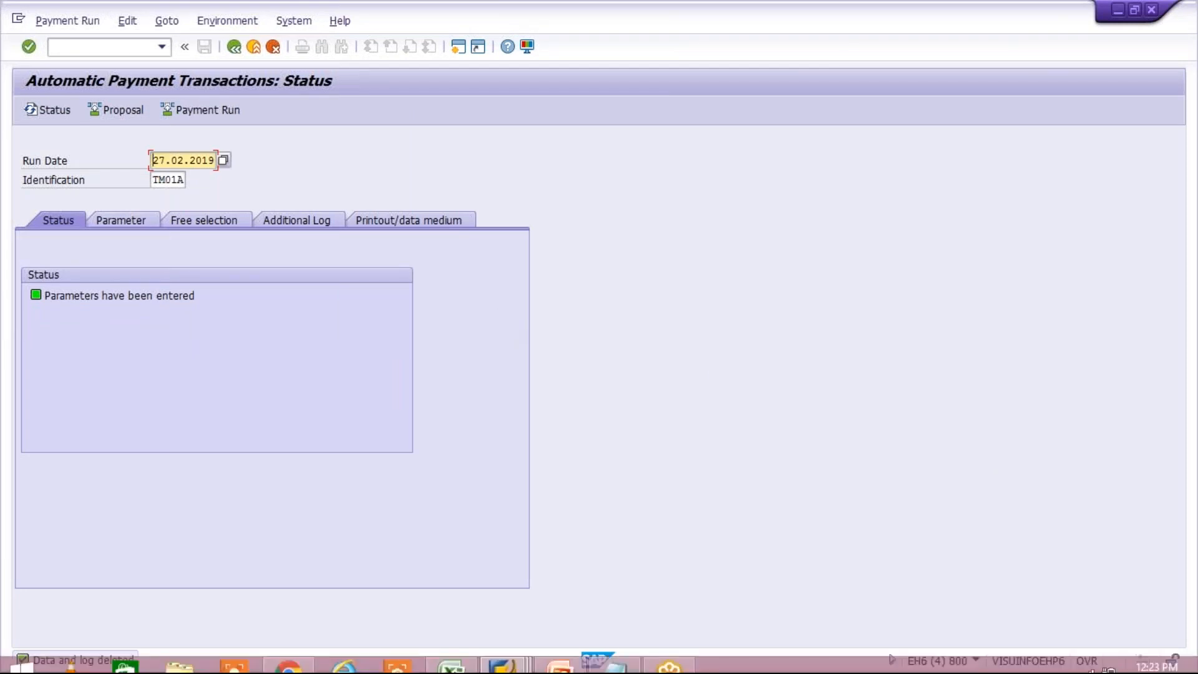
left_click(188, 339)
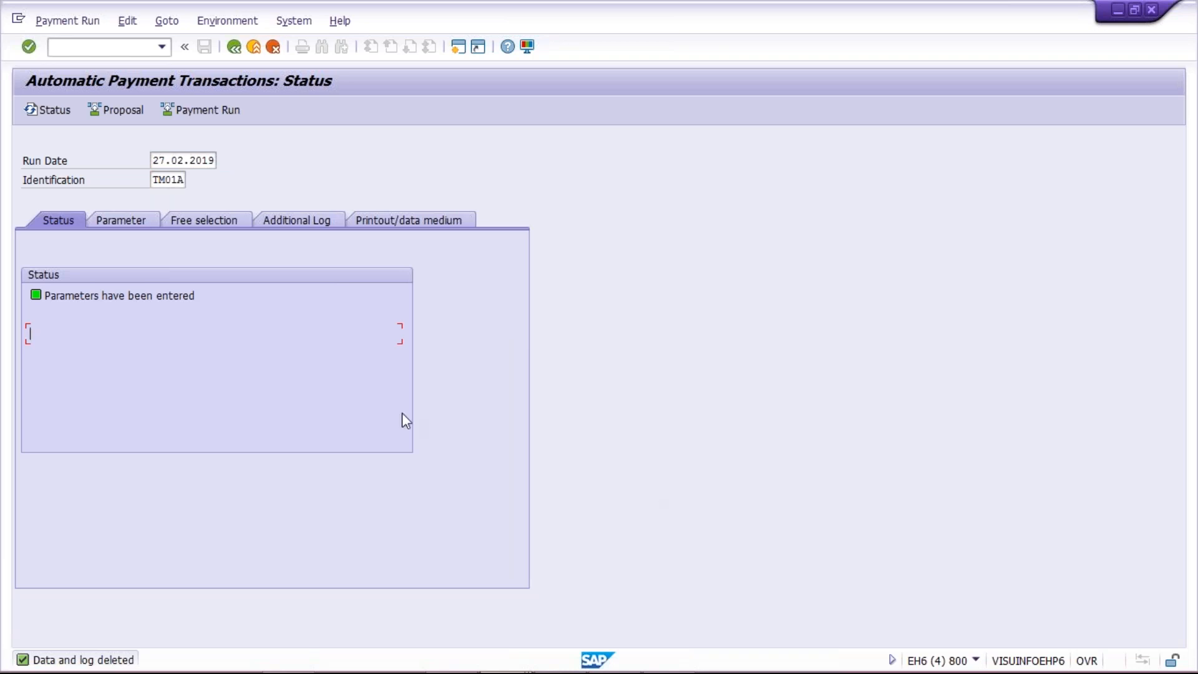
Step: Leave the payment run and open transaction F-53 for posting outgoing payments
left_click(82, 315)
type("/N")
type("F")
type("B02")
key("Return")
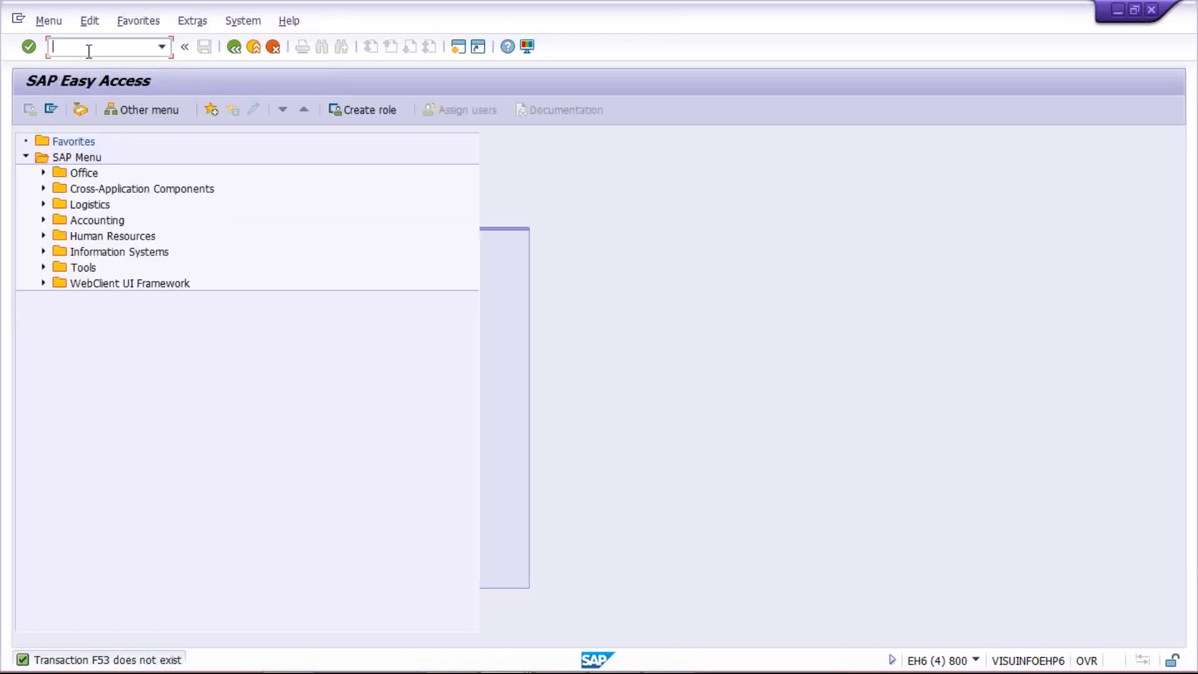
type("F-53")
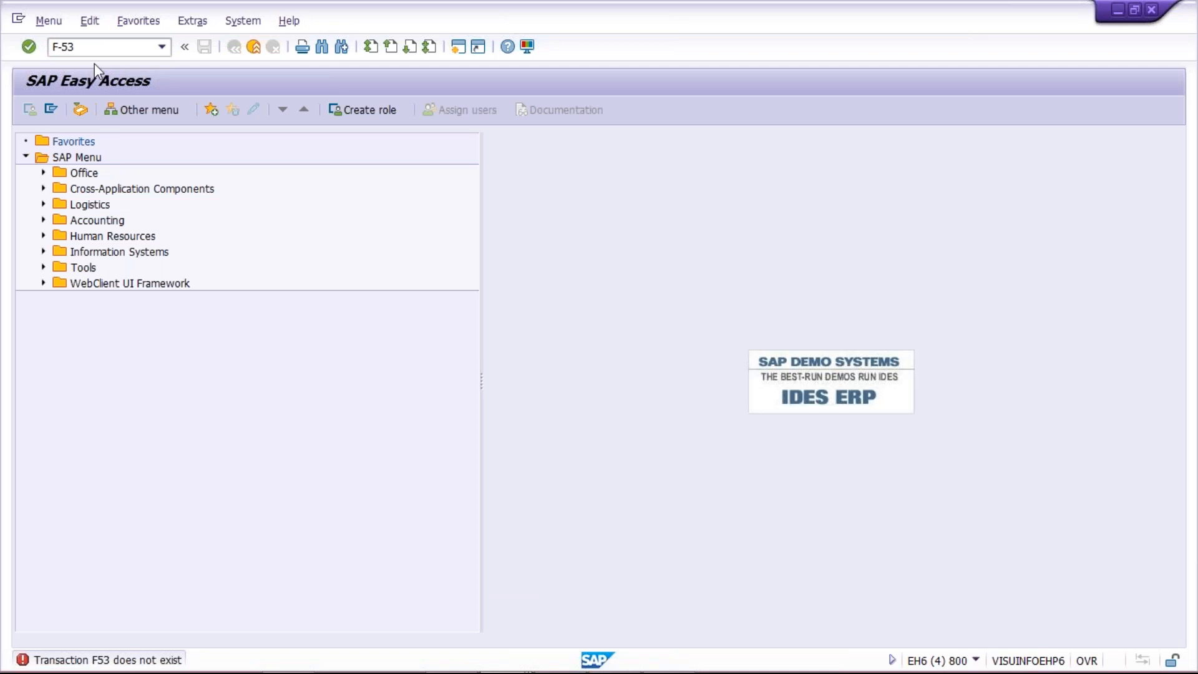
key("Return")
Step: Set the outgoing payment's document date to 27.01.2019 and its bank data account to G/L 1000
left_click(153, 159)
left_click(135, 276)
left_click(129, 145)
type("7.01.2019")
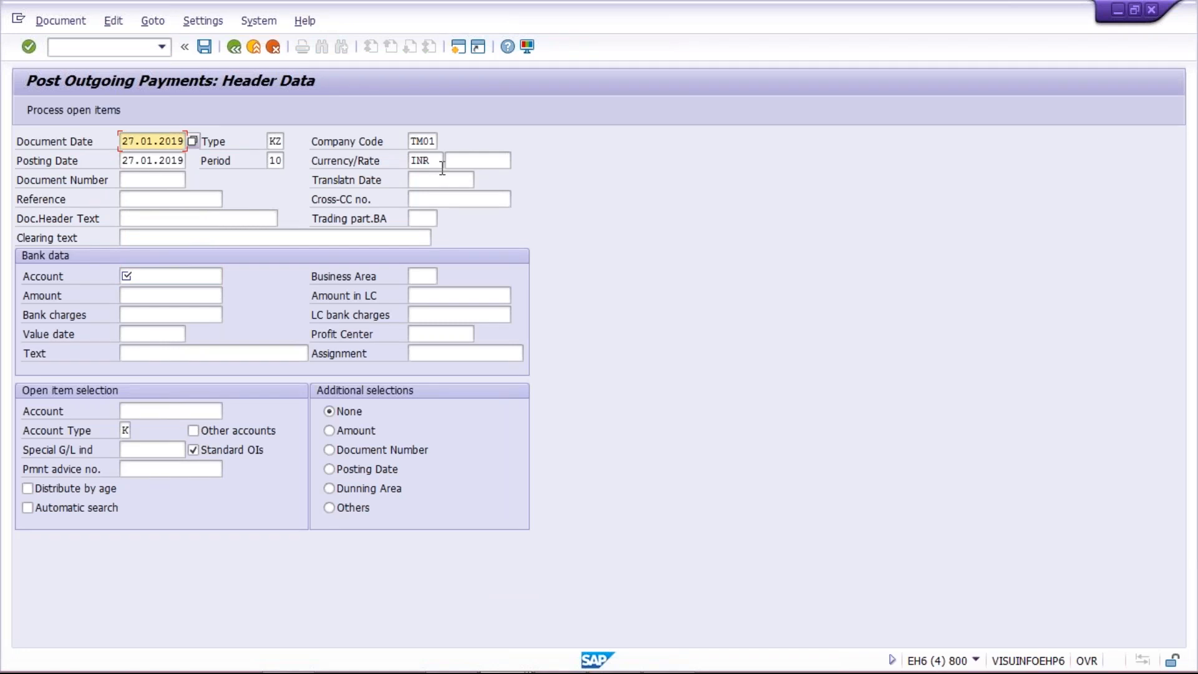
left_click(128, 278)
left_click(153, 294)
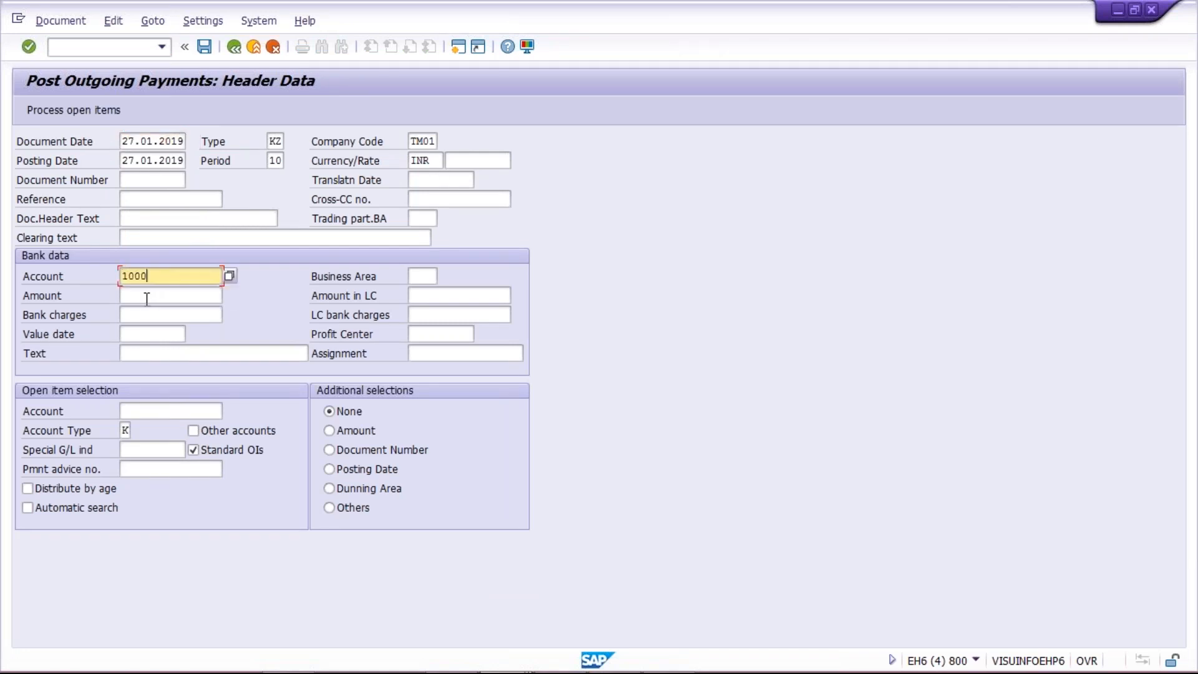
Step: Enter 4500 as the amount in the payment's bank data
left_click(148, 296)
left_click(140, 297)
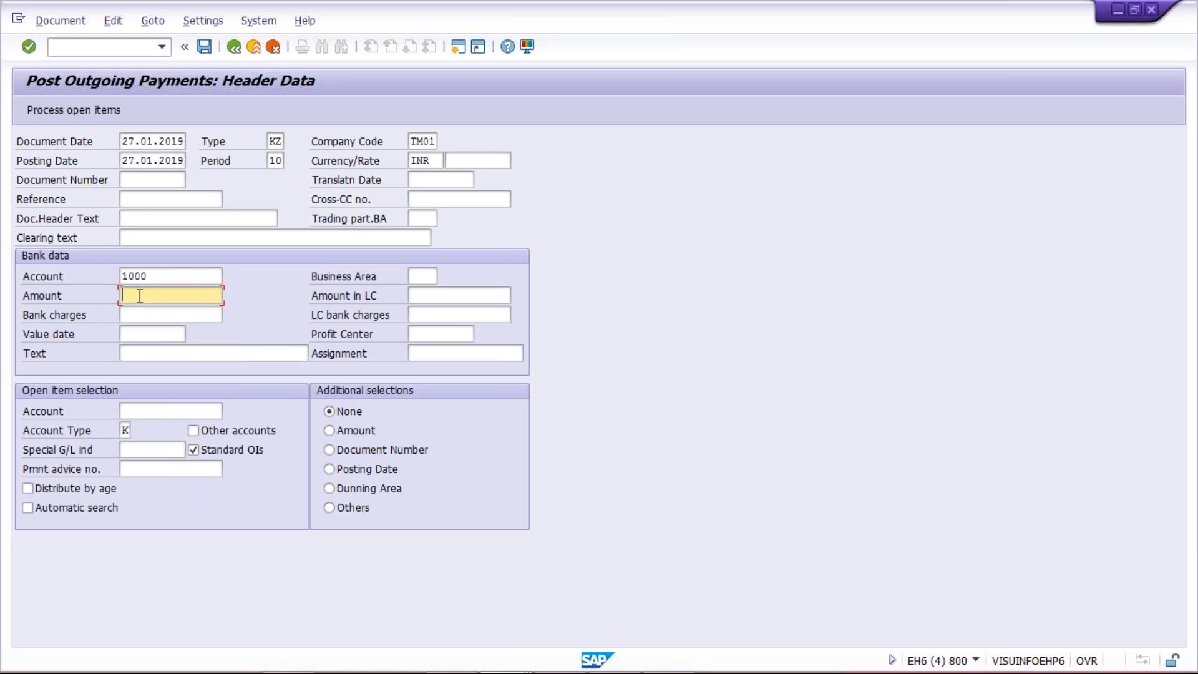
type("550")
key("BackSpace")
key("BackSpace")
key("BackSpace")
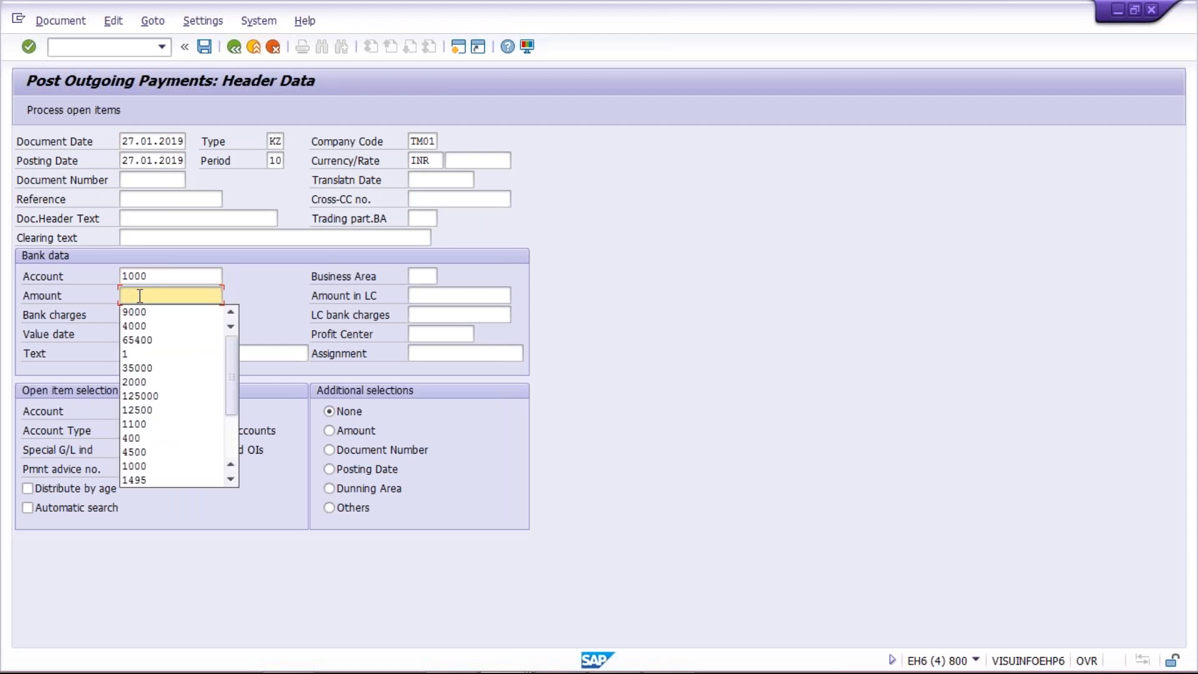
type("4500")
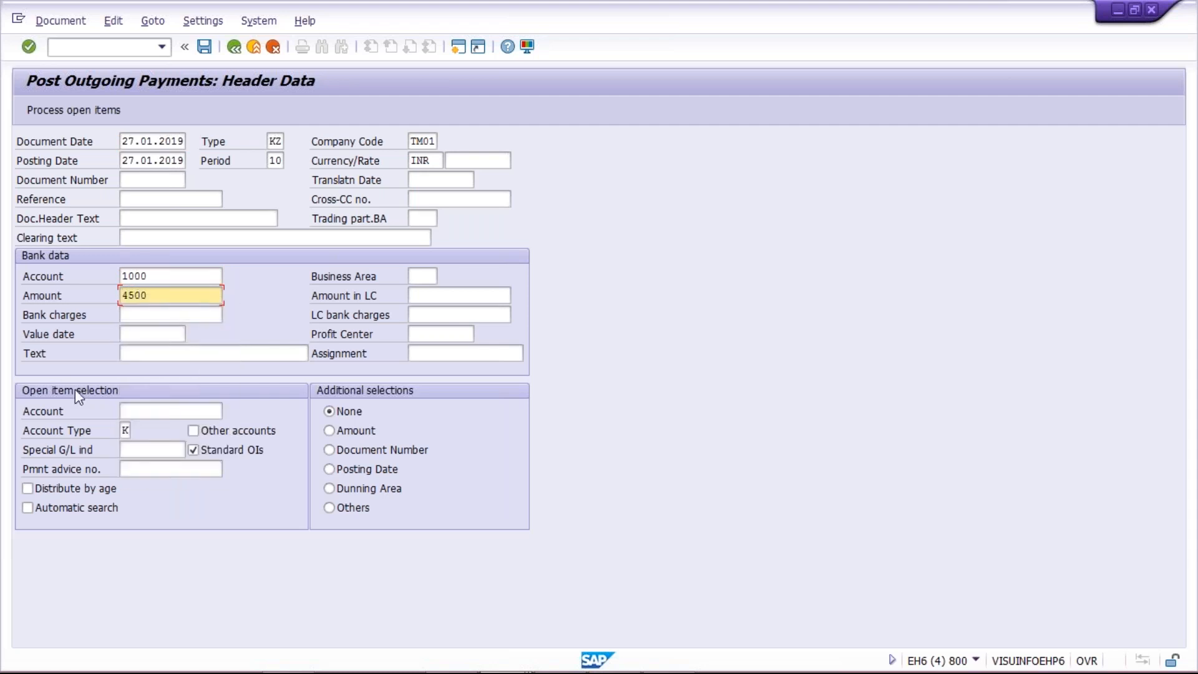
Step: Enter the vendor's account number for the open item selection and process the vendor's open items
left_click(147, 412)
left_click(151, 424)
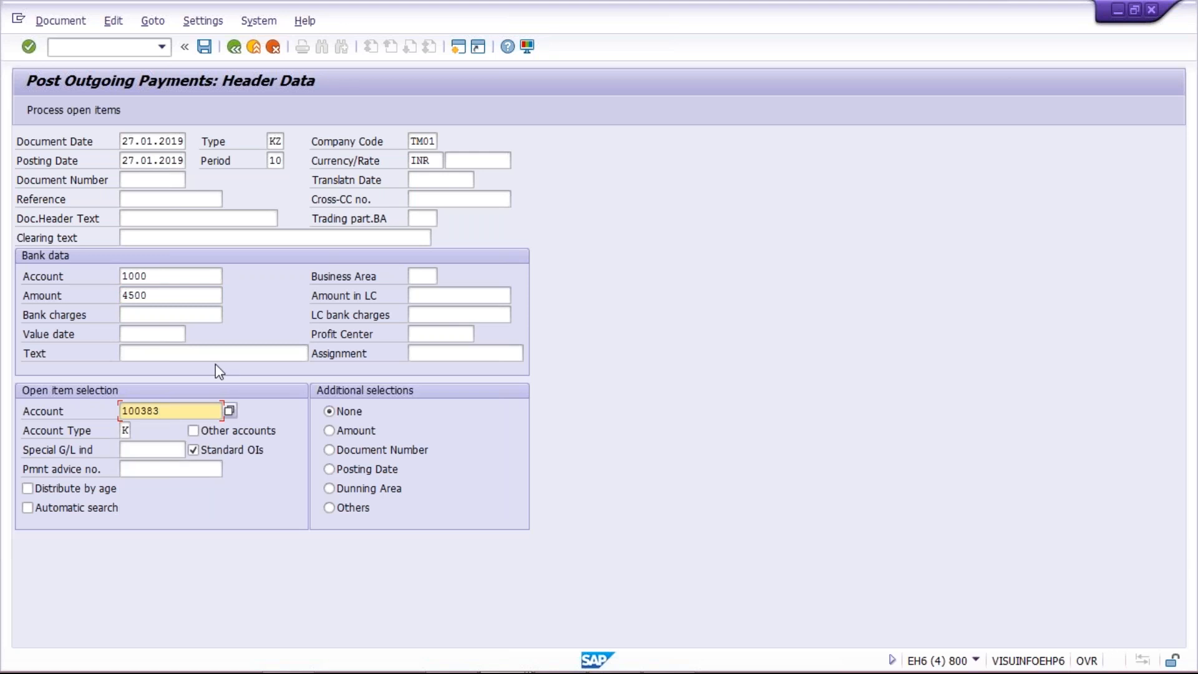
left_click(87, 112)
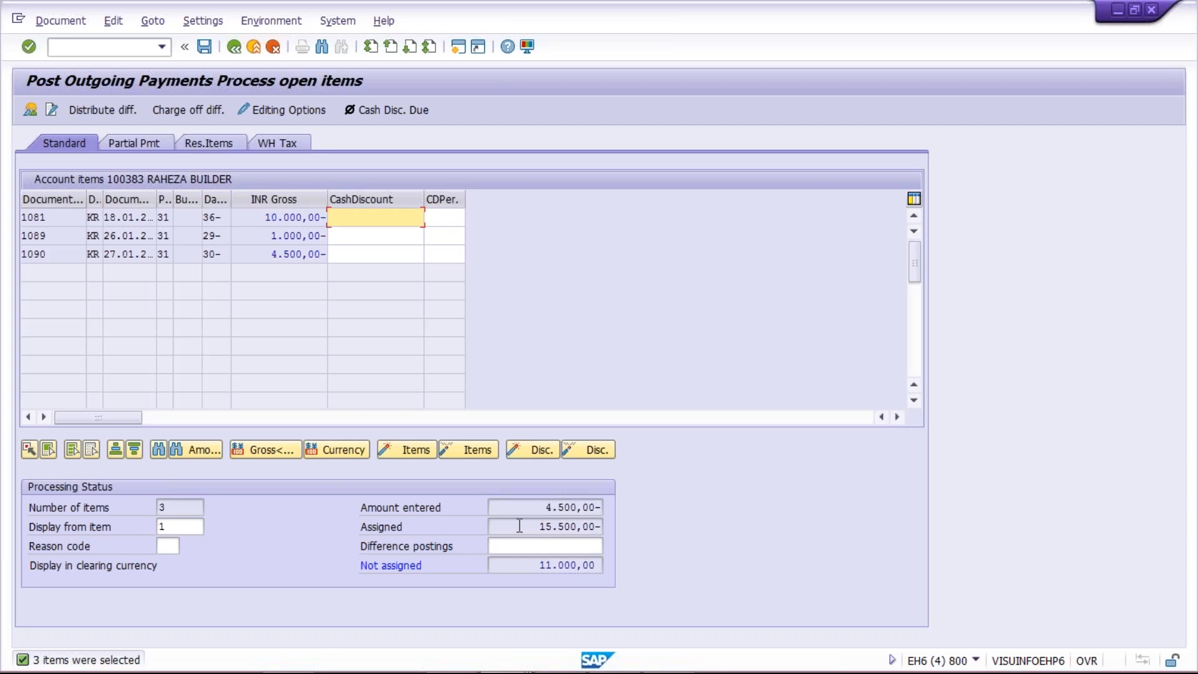
Step: Deactivate the 10.000,00 and 1.000,00 open items so that only the 4.500,00 invoice is assigned to the payment
left_click_drag(519, 526, 603, 526)
double_click(255, 216)
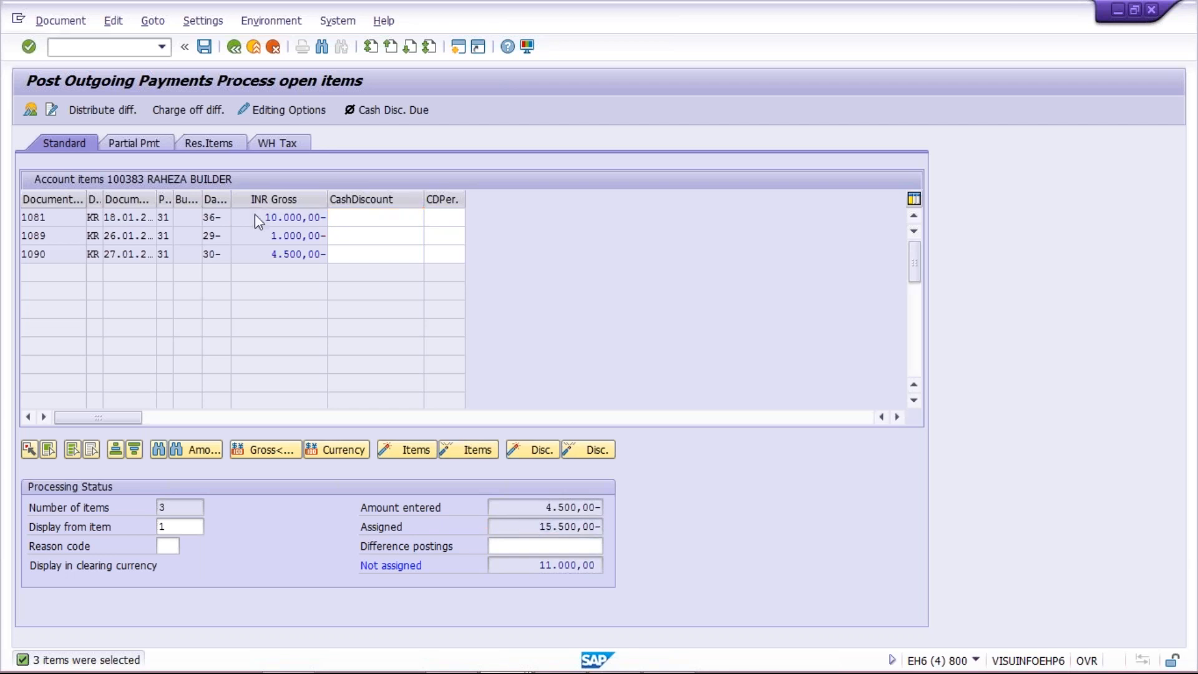
double_click(251, 236)
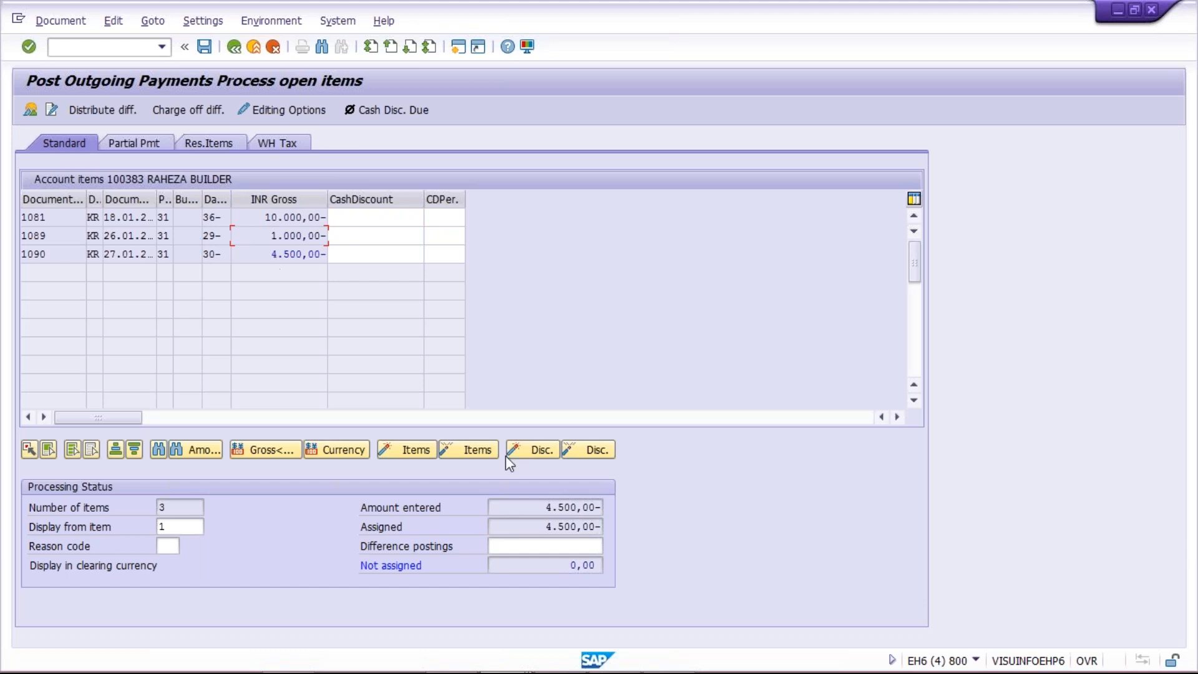
double_click(291, 256)
double_click(524, 507)
double_click(600, 527)
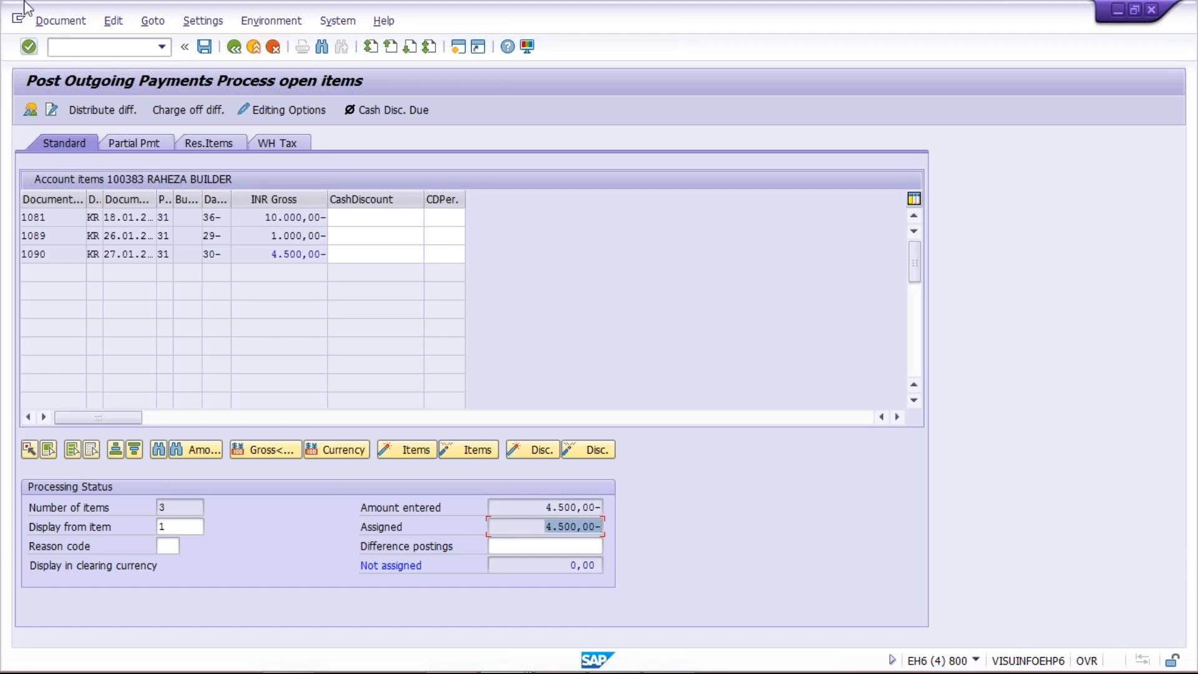
Step: Simulate the outgoing payment document and post it
left_click(65, 28)
left_click(69, 62)
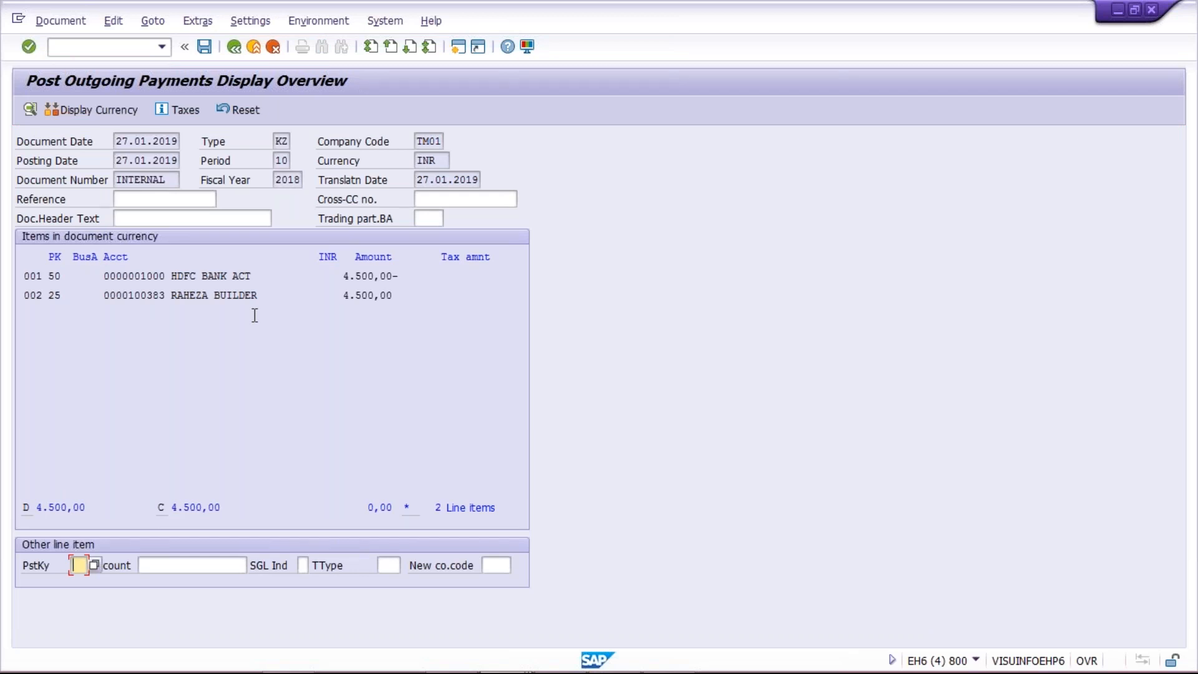
left_click(204, 50)
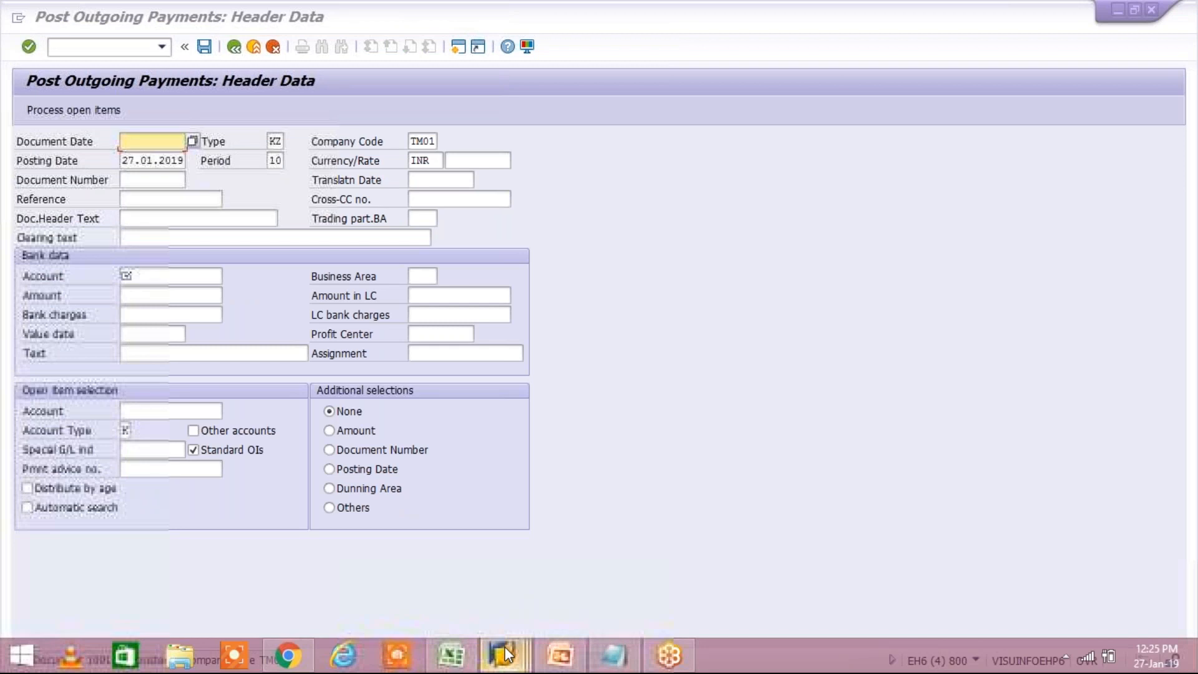
Step: Return from the invoice's line item display in the other session to the vendor line item list and refresh it
left_click(504, 649)
left_click(502, 648)
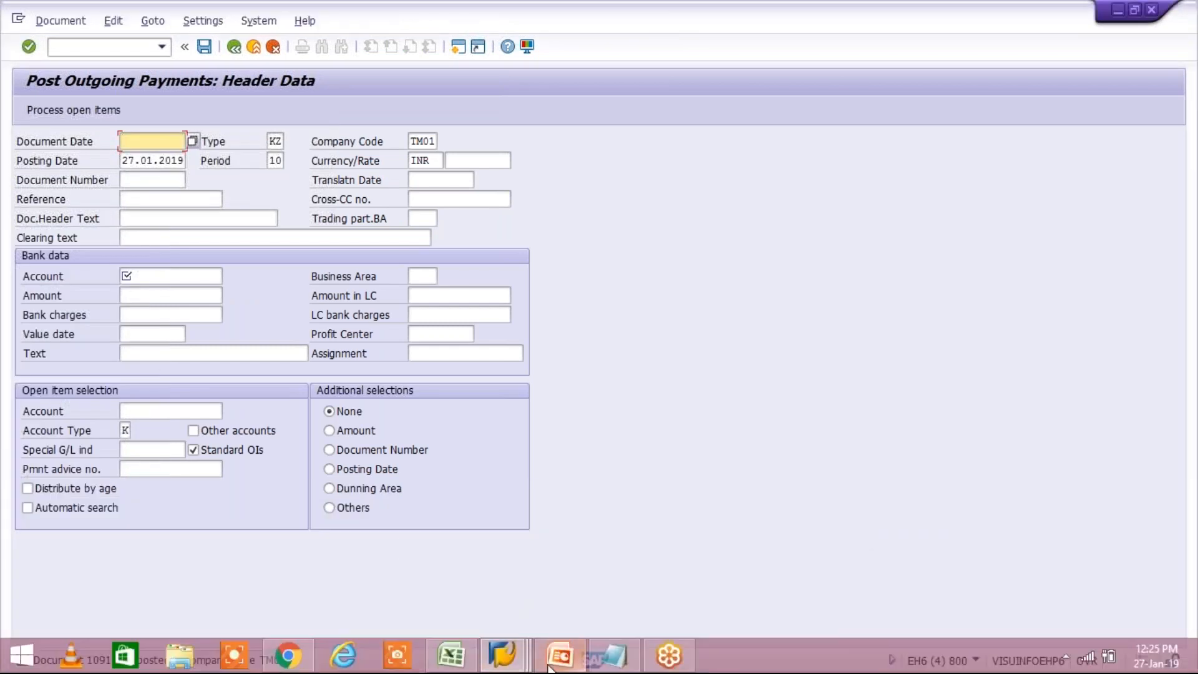
left_click(507, 656)
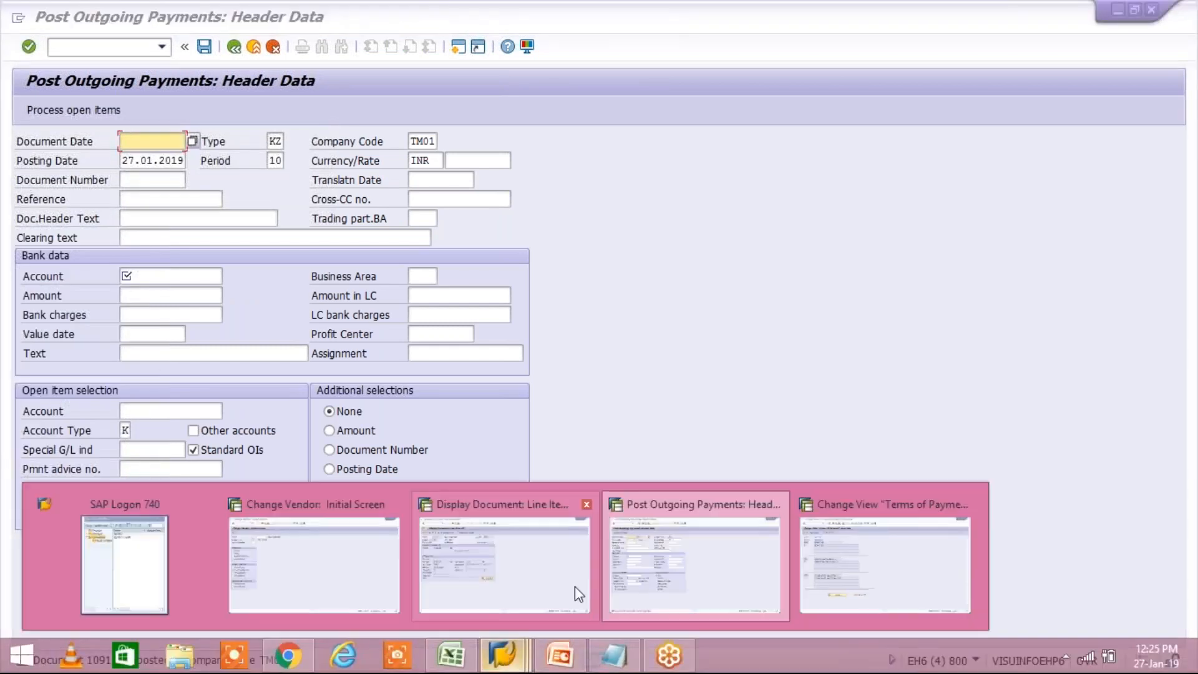
mouse_move(343, 577)
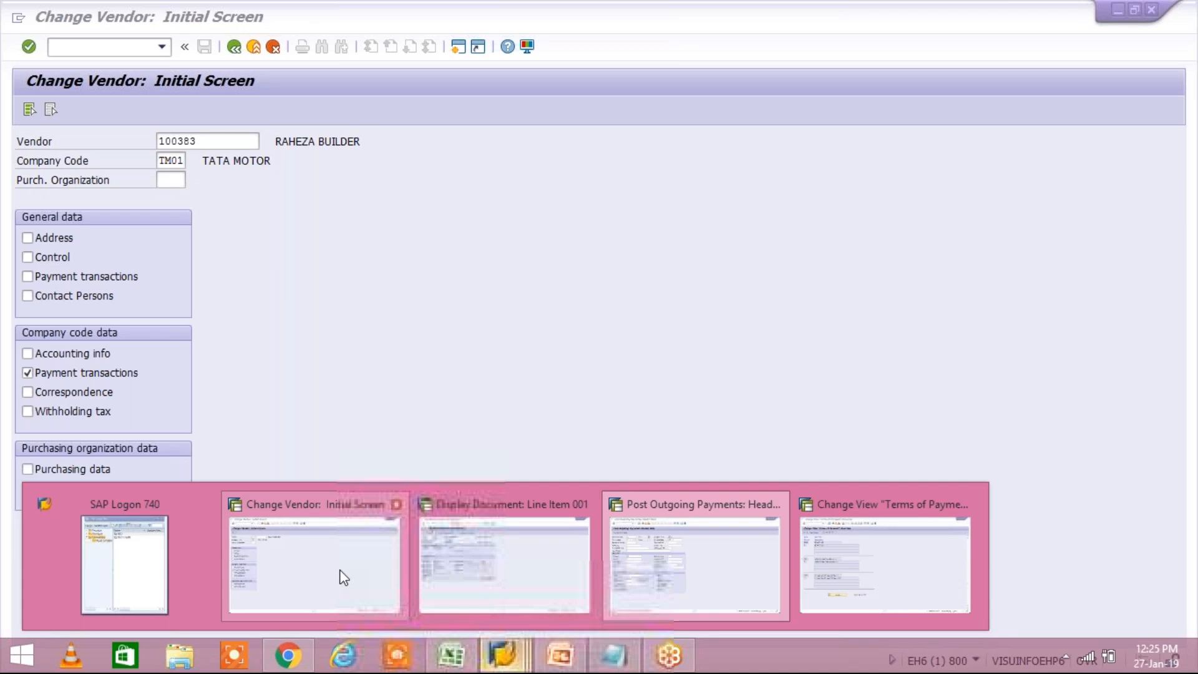
mouse_move(522, 580)
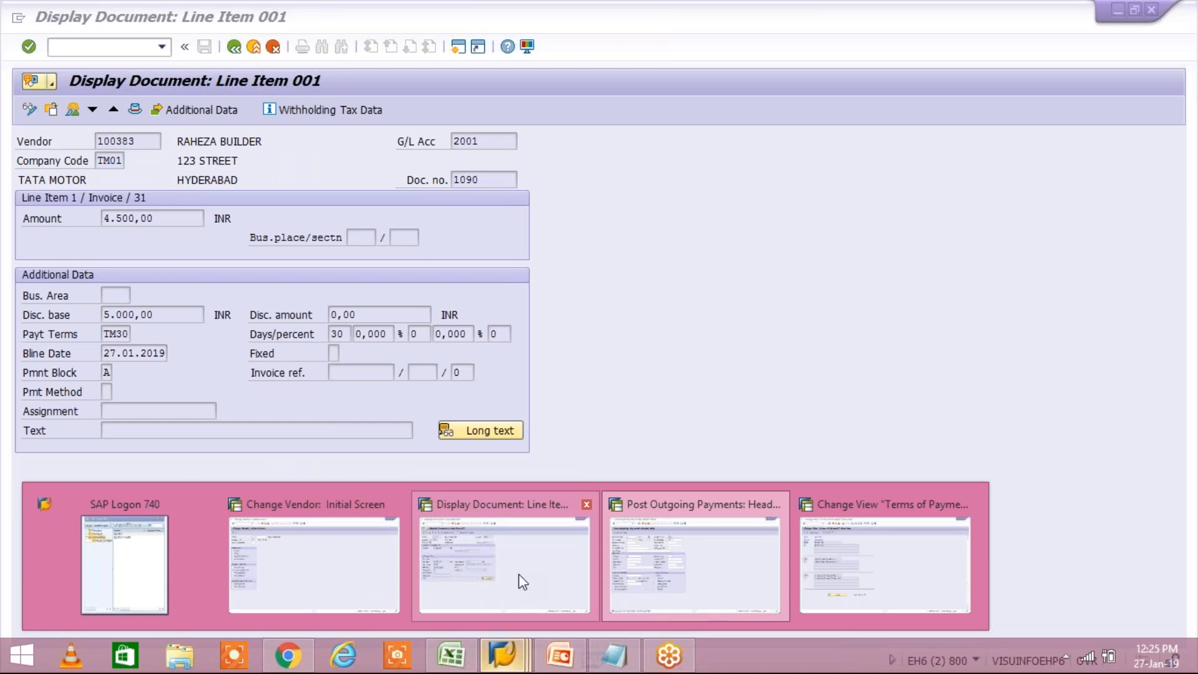
left_click(518, 574)
left_click(230, 52)
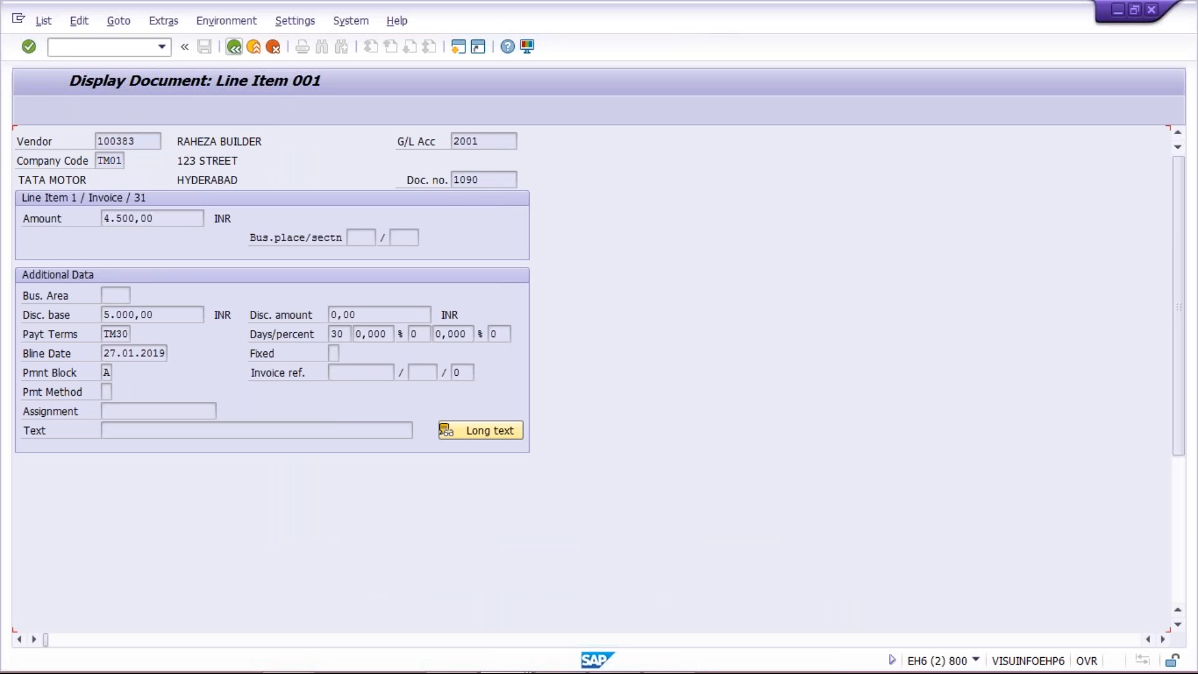
left_click(46, 23)
left_click(63, 62)
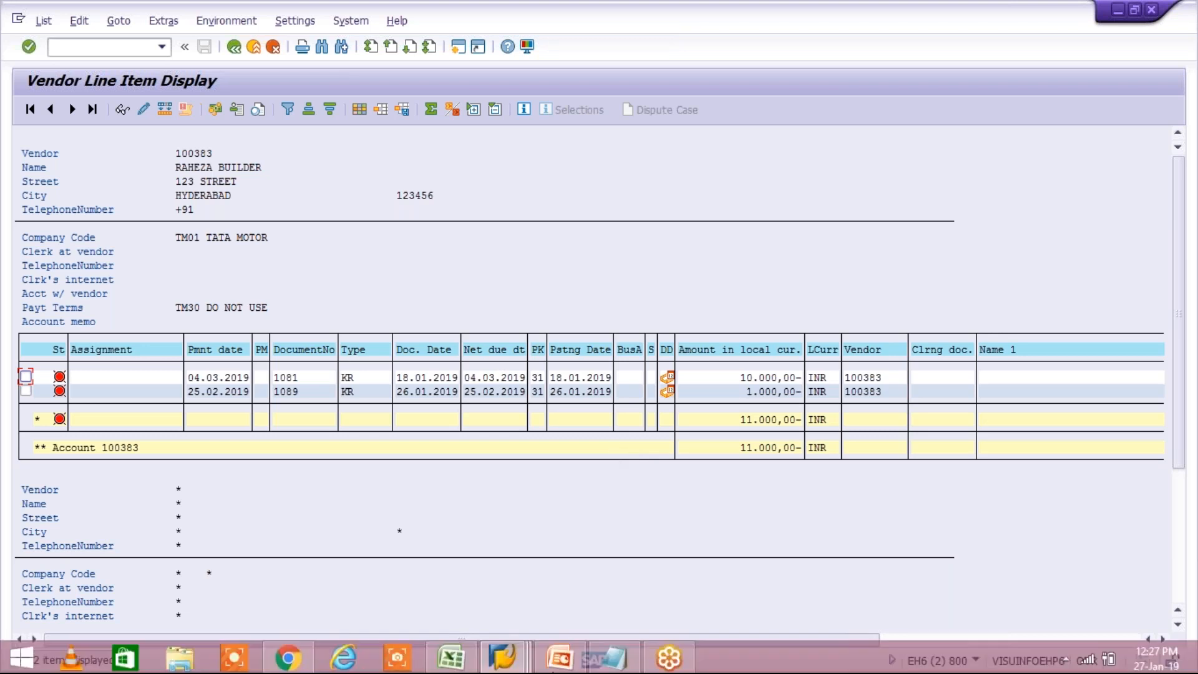
Step: Switch to the PowerPoint presentation Block at TOP and show its second slide
mouse_move(552, 659)
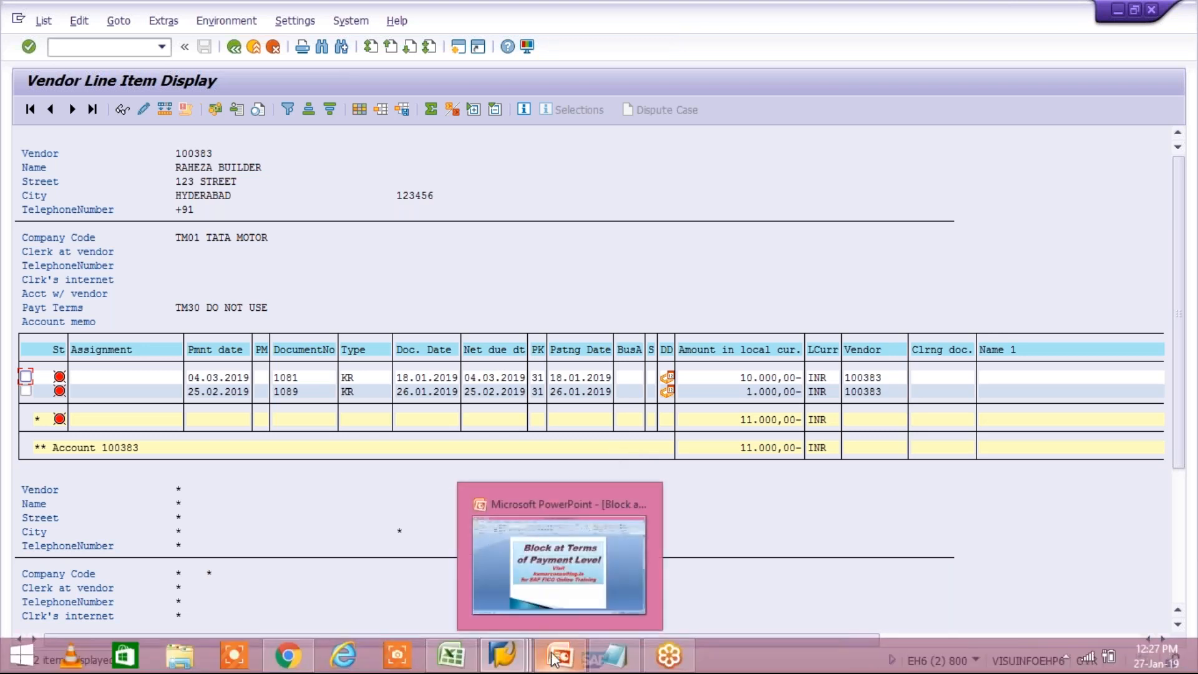
left_click(480, 500)
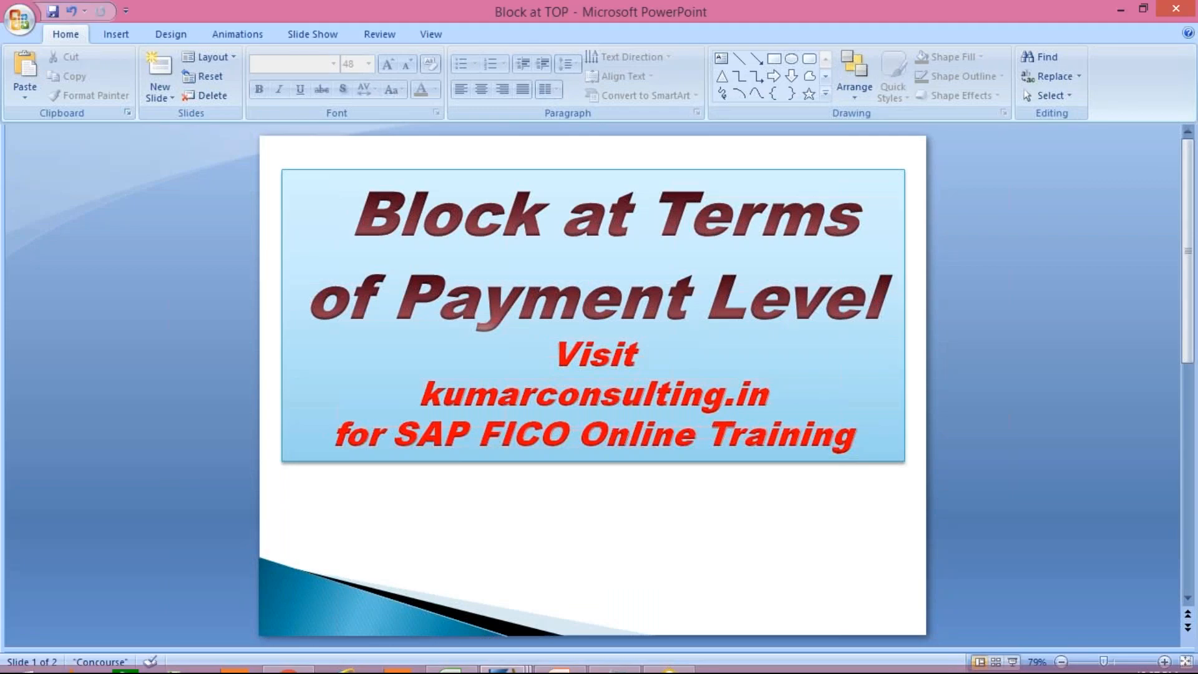
scroll(367, 379, "down", 2)
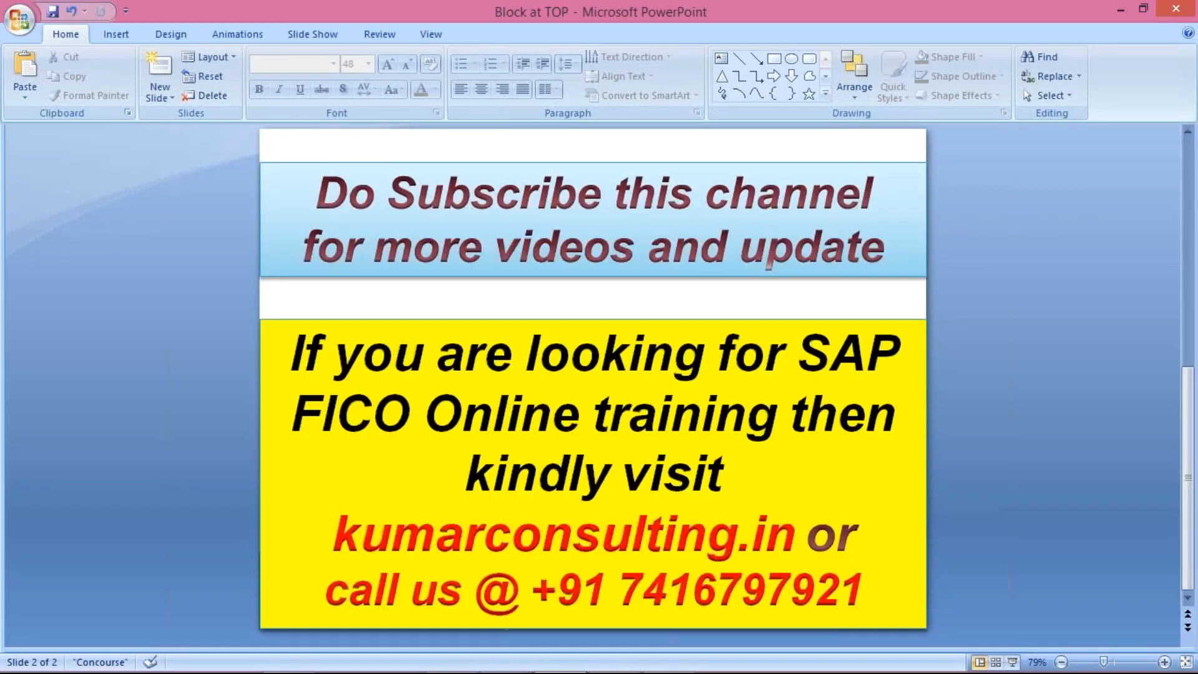